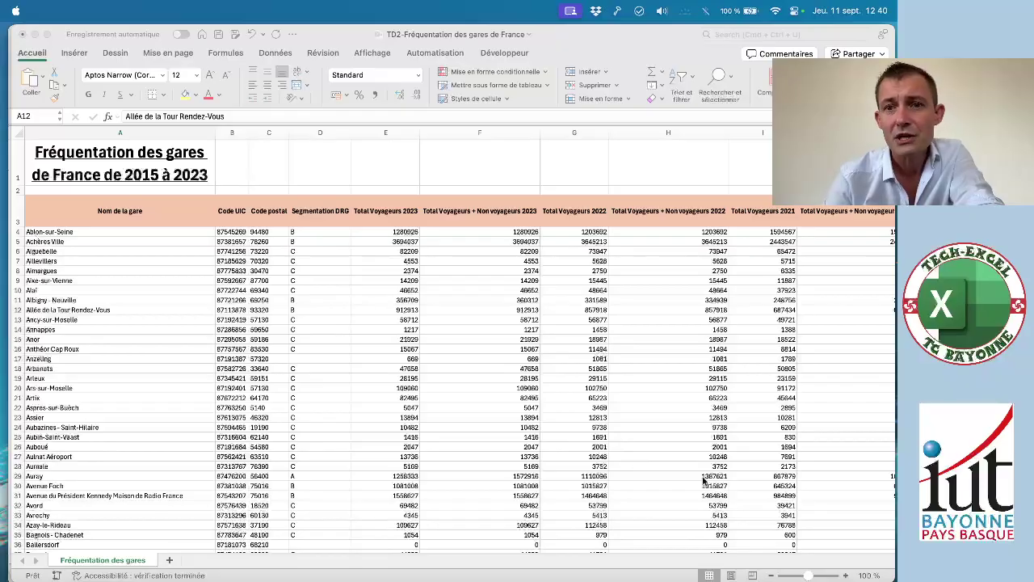
Examine the extent of the station attendance table, across its station rows and yearly passenger columns.
{"action": "left_click", "coordinate": [844, 407]}
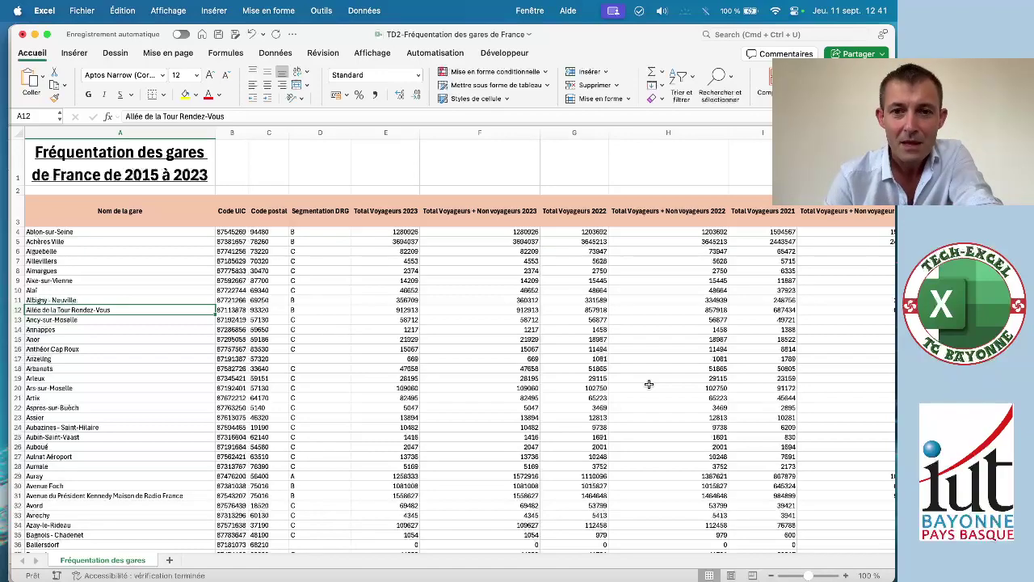
{"action": "scroll", "coordinate": [649, 384], "scroll_direction": "down", "scroll_amount": 5}
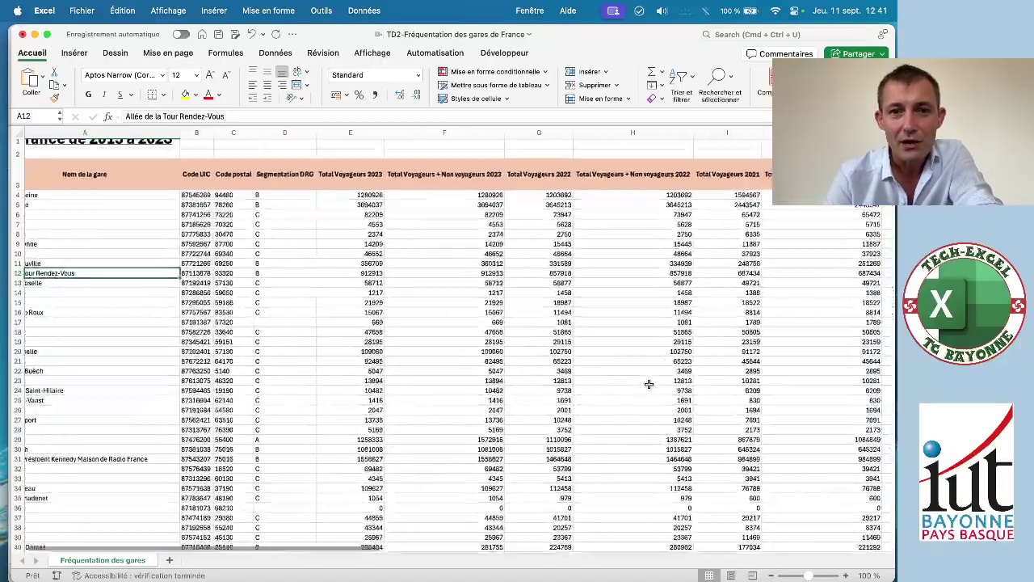
{"action": "scroll", "coordinate": [649, 384], "scroll_direction": "right", "scroll_amount": 3}
{"action": "scroll", "coordinate": [649, 384], "scroll_direction": "down", "scroll_amount": 15}
{"action": "scroll", "coordinate": [649, 384], "scroll_direction": "right", "scroll_amount": 5}
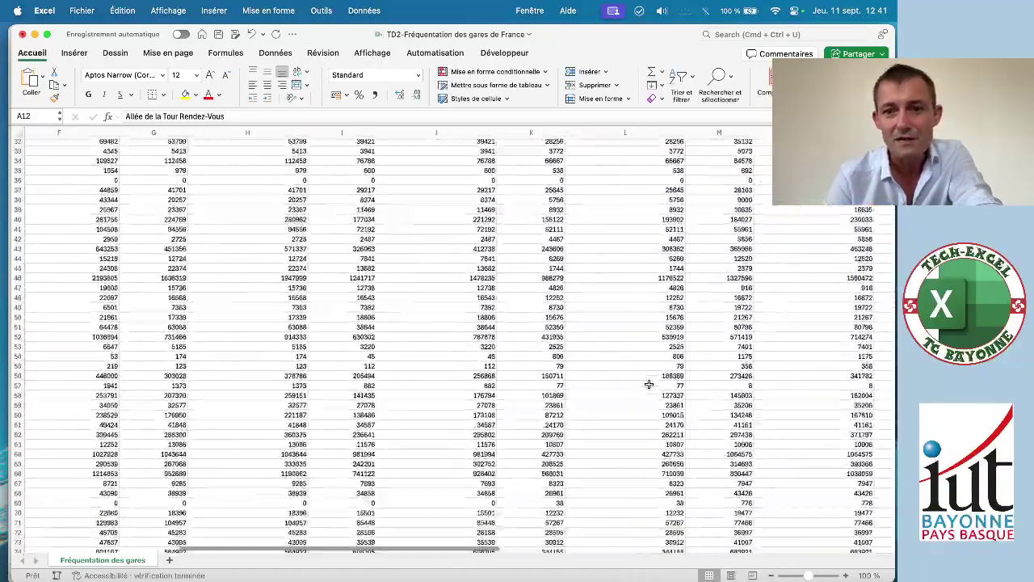
{"action": "scroll", "coordinate": [649, 384], "scroll_direction": "down", "scroll_amount": 20}
{"action": "scroll", "coordinate": [649, 384], "scroll_direction": "right", "scroll_amount": 1}
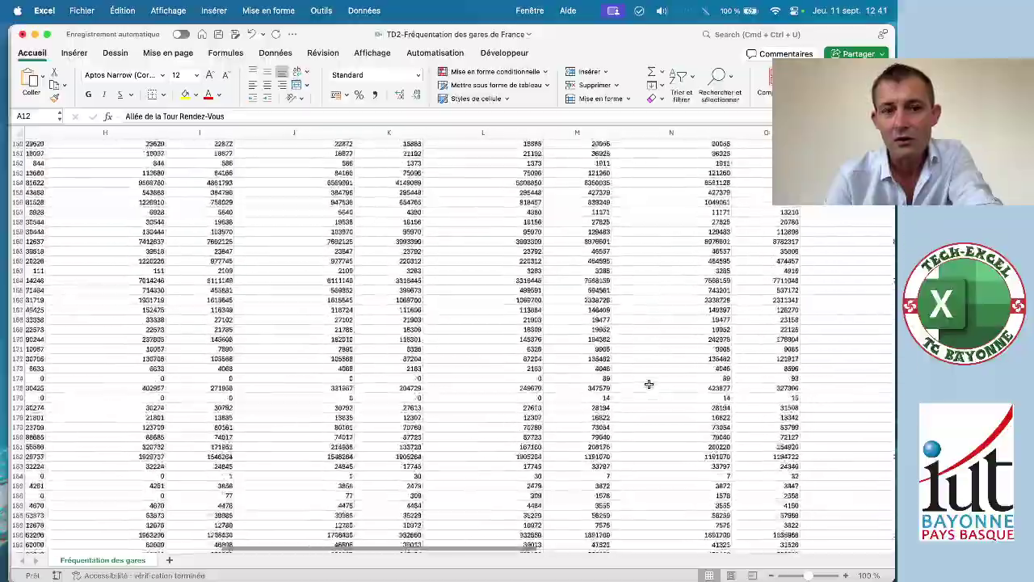
{"action": "scroll", "coordinate": [649, 383], "scroll_direction": "down", "scroll_amount": 20}
{"action": "scroll", "coordinate": [649, 384], "scroll_direction": "right", "scroll_amount": 2}
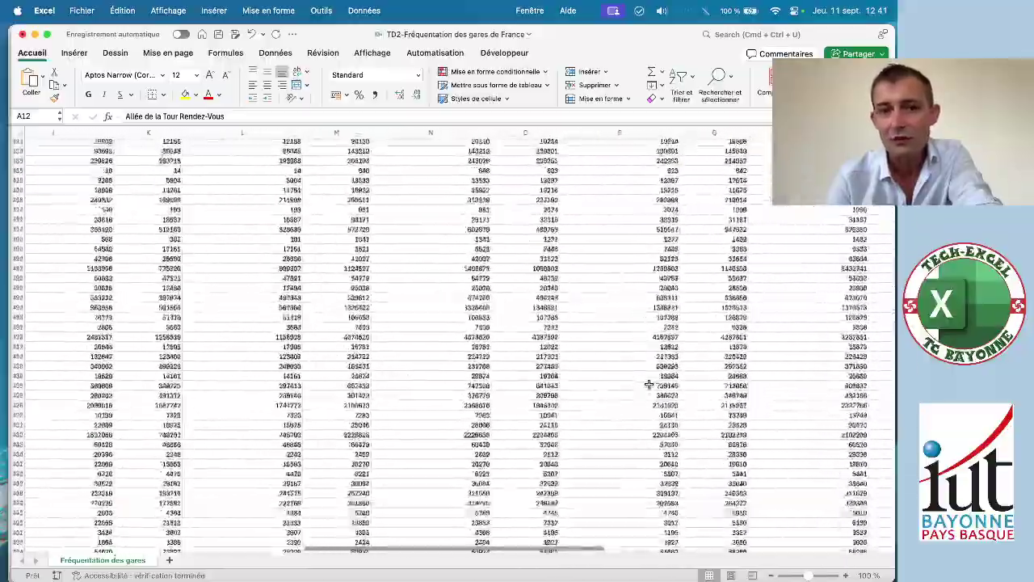
{"action": "scroll", "coordinate": [648, 384], "scroll_direction": "up", "scroll_amount": 20}
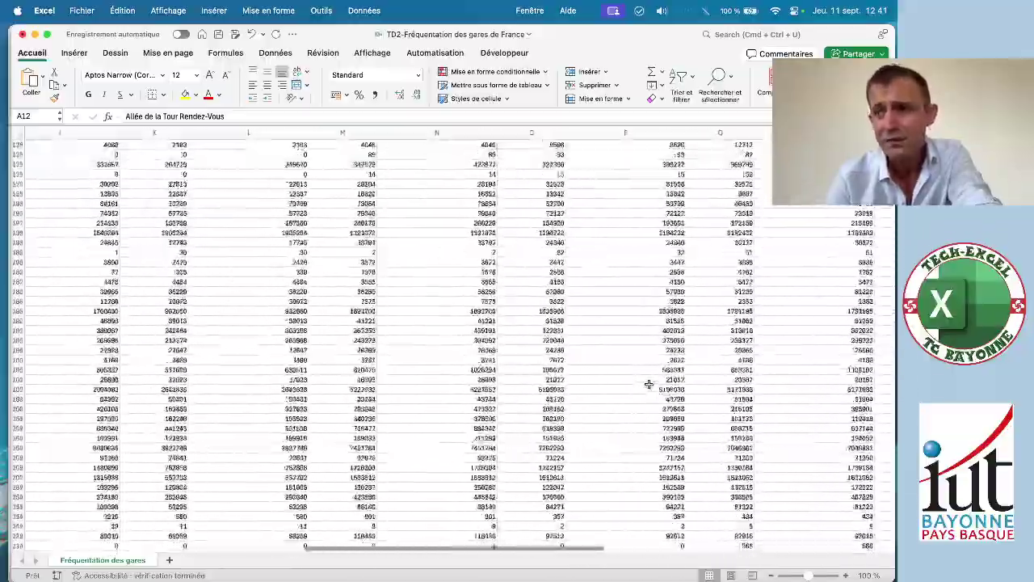
{"action": "scroll", "coordinate": [649, 383], "scroll_direction": "left", "scroll_amount": 10}
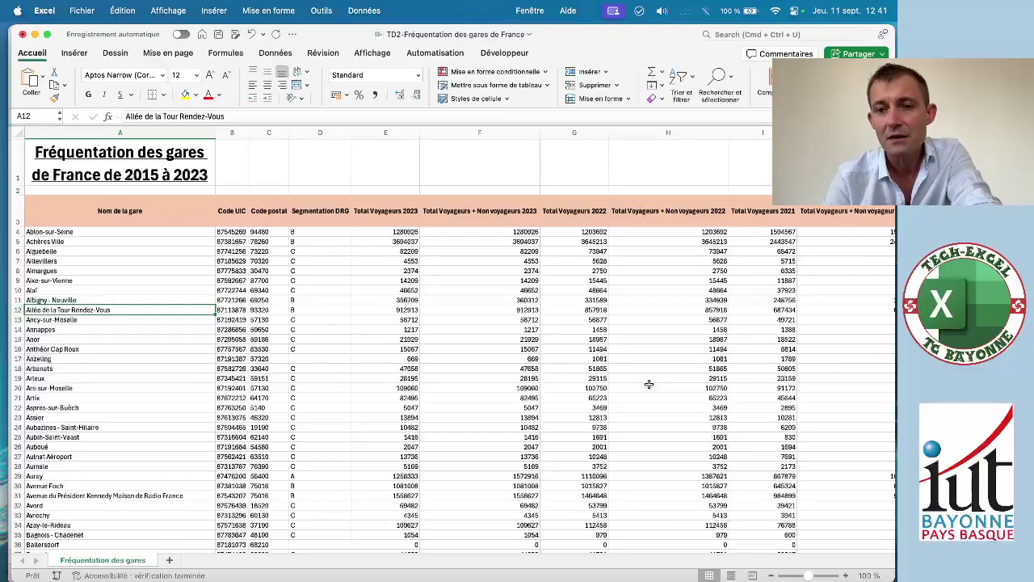
Select cell L84 deep in the table and look up its column header in row 3 and its station name in column A.
{"action": "scroll", "coordinate": [649, 384], "scroll_direction": "down", "scroll_amount": 10}
{"action": "scroll", "coordinate": [649, 384], "scroll_direction": "right", "scroll_amount": 5}
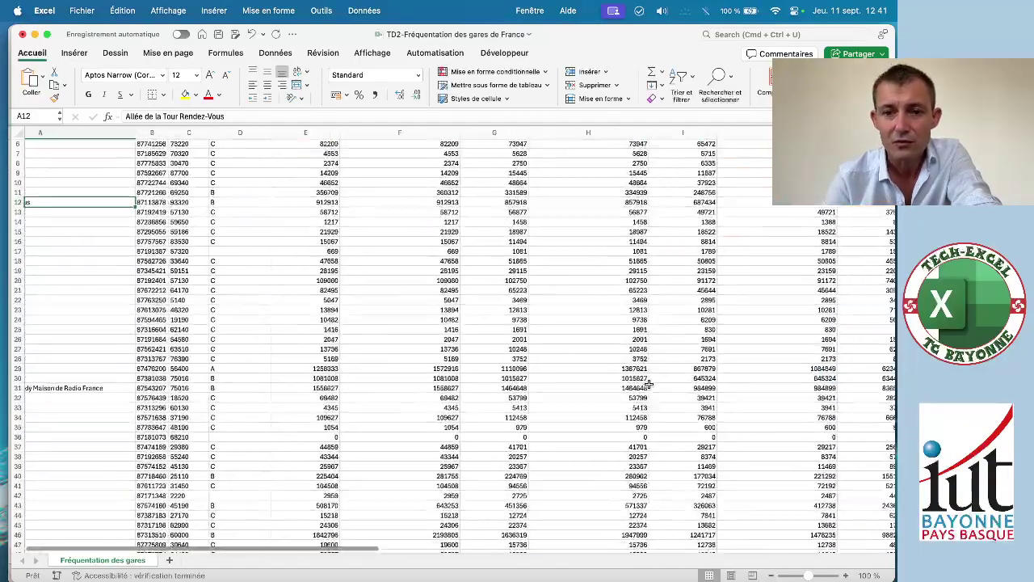
{"action": "scroll", "coordinate": [648, 383], "scroll_direction": "down", "scroll_amount": 10}
{"action": "scroll", "coordinate": [649, 384], "scroll_direction": "right", "scroll_amount": 2}
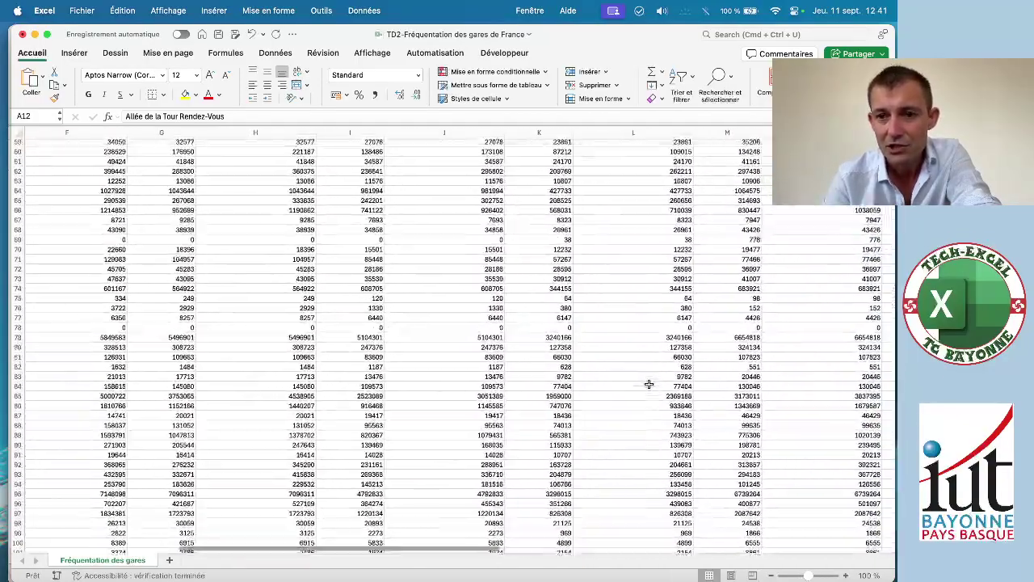
{"action": "scroll", "coordinate": [620, 409], "scroll_direction": "down", "scroll_amount": 1}
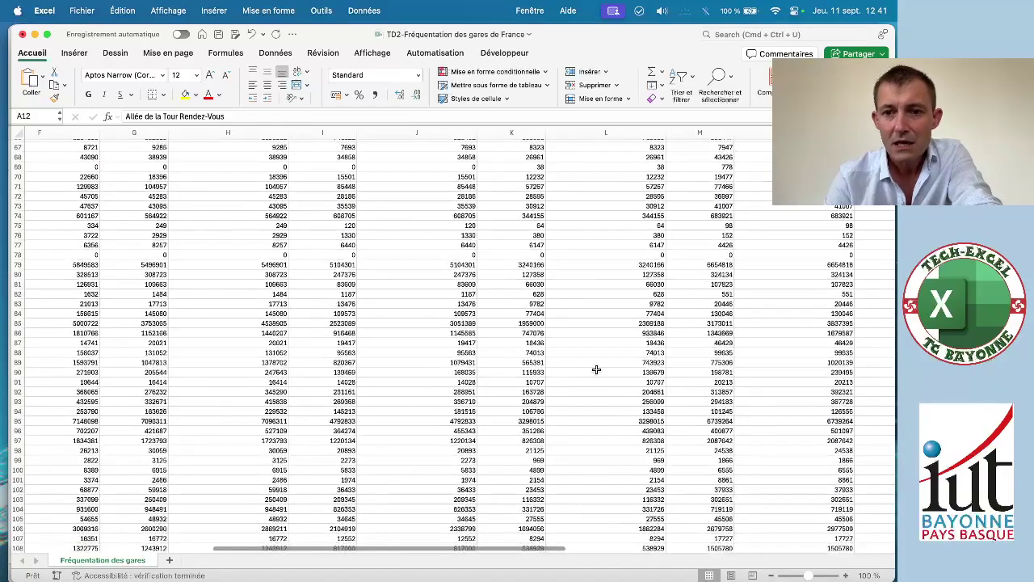
{"action": "left_click", "coordinate": [597, 313]}
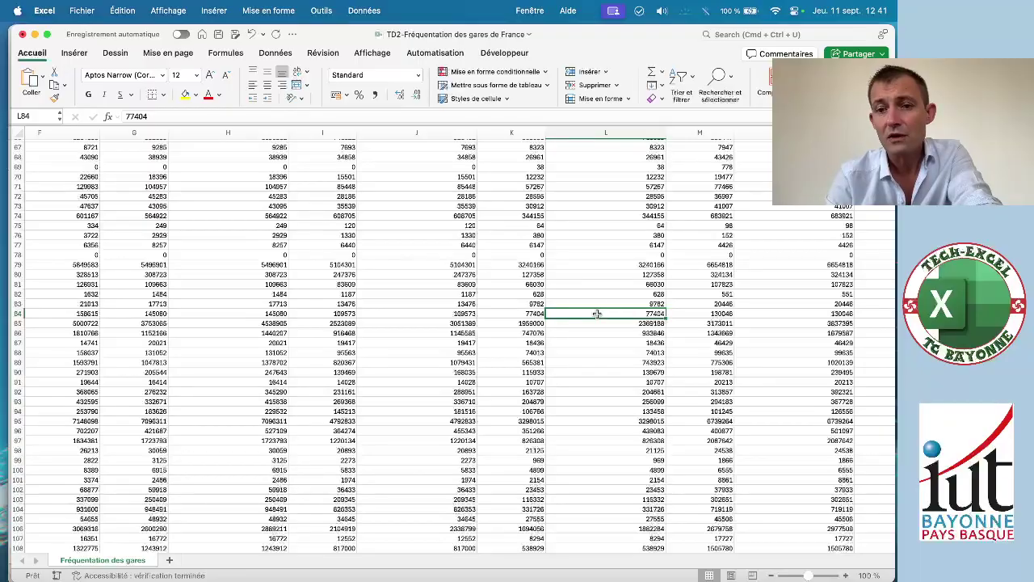
{"action": "scroll", "coordinate": [596, 313], "scroll_direction": "up", "scroll_amount": 20}
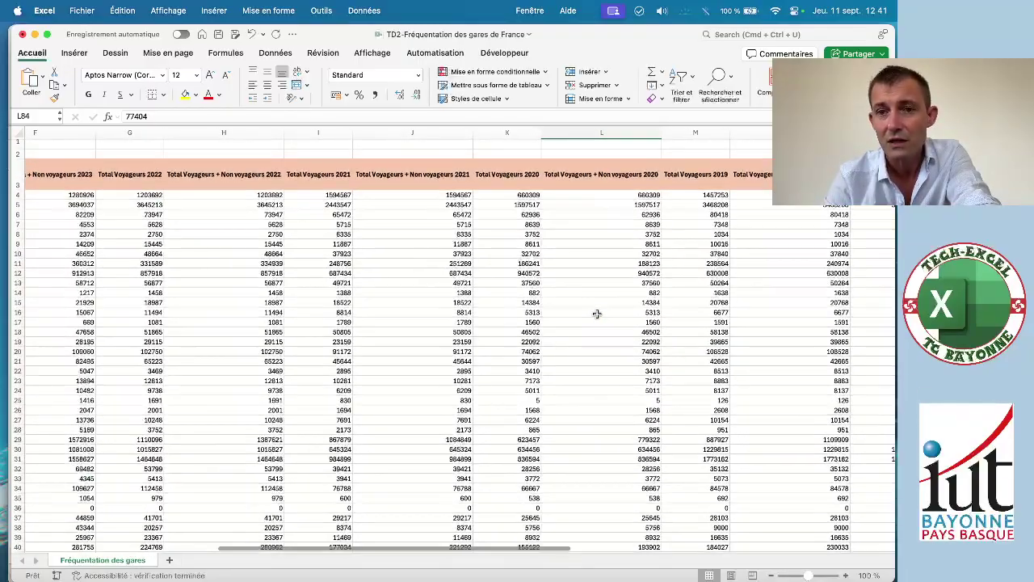
{"action": "scroll", "coordinate": [602, 343], "scroll_direction": "down", "scroll_amount": 5}
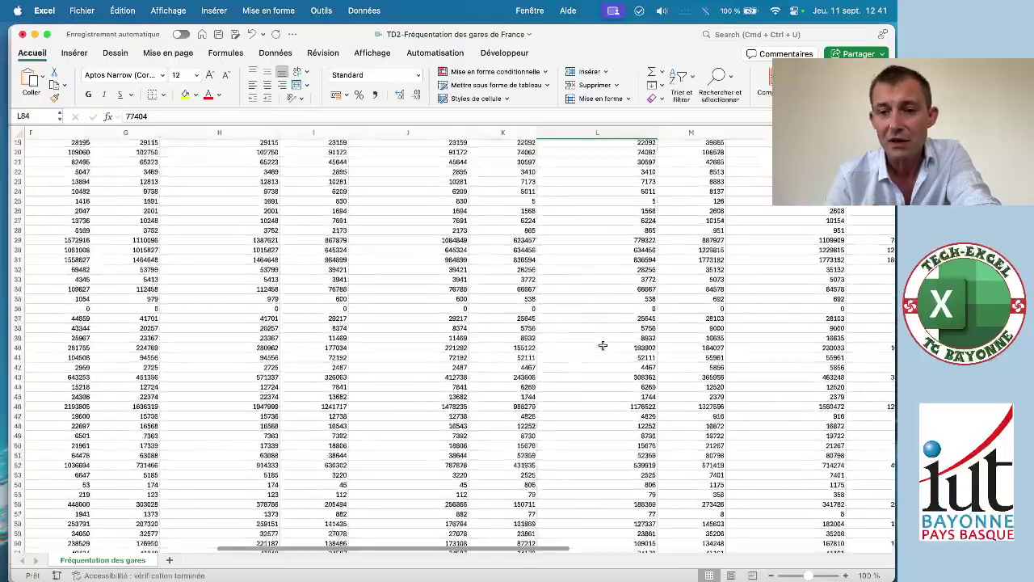
{"action": "scroll", "coordinate": [602, 345], "scroll_direction": "down", "scroll_amount": 14}
{"action": "scroll", "coordinate": [602, 345], "scroll_direction": "left", "scroll_amount": 4}
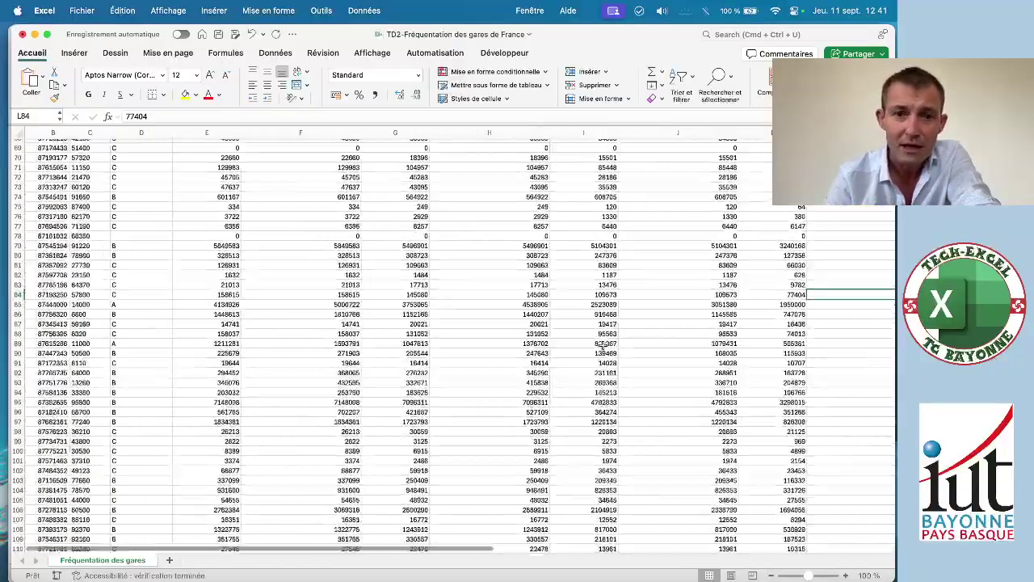
{"action": "scroll", "coordinate": [603, 346], "scroll_direction": "left", "scroll_amount": 3}
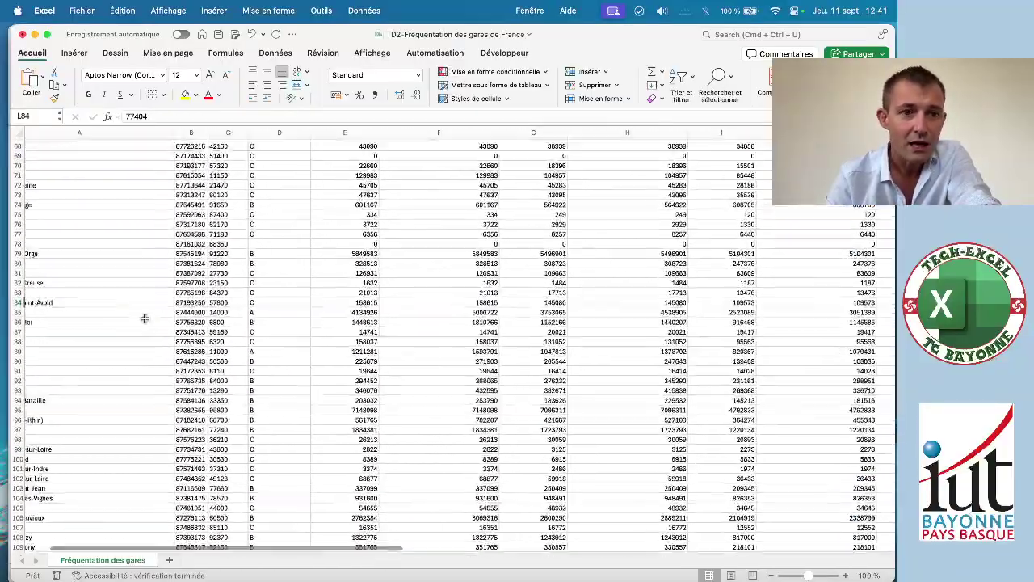
{"action": "scroll", "coordinate": [145, 319], "scroll_direction": "left", "scroll_amount": 3}
{"action": "scroll", "coordinate": [480, 392], "scroll_direction": "right", "scroll_amount": 3}
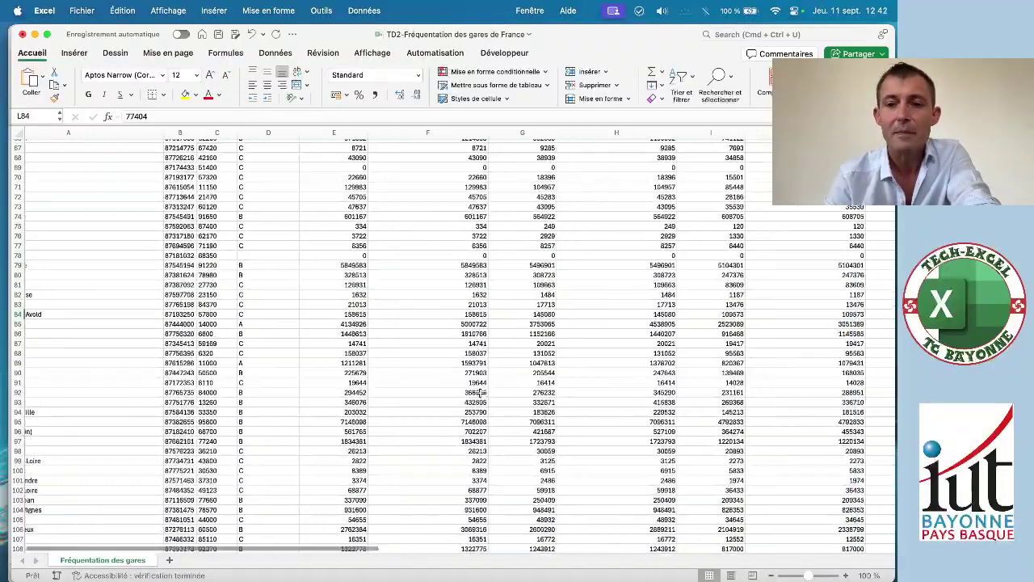
{"action": "scroll", "coordinate": [480, 392], "scroll_direction": "left", "scroll_amount": 2}
{"action": "scroll", "coordinate": [480, 392], "scroll_direction": "up", "scroll_amount": 20}
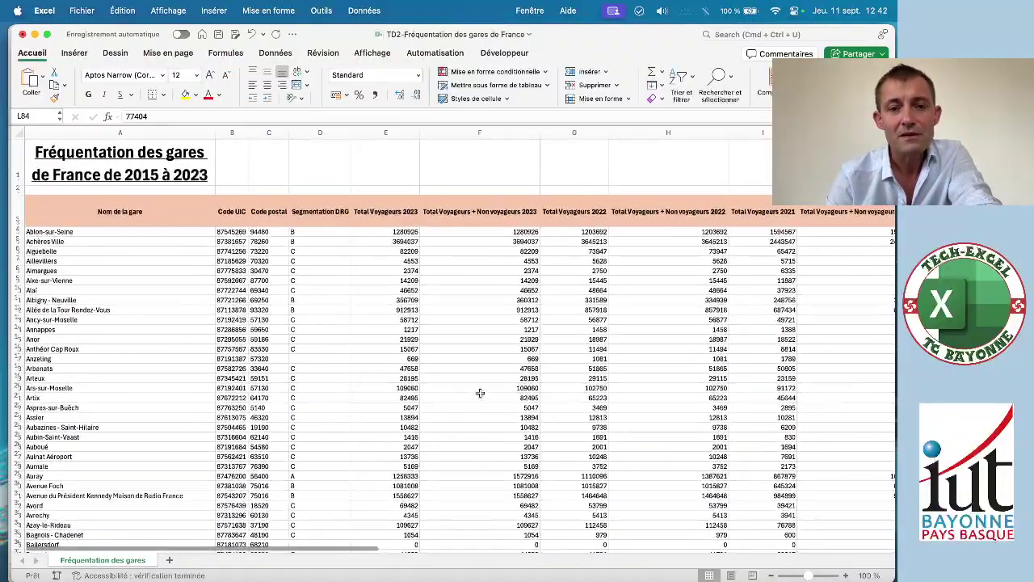
{"action": "scroll", "coordinate": [480, 392], "scroll_direction": "up", "scroll_amount": 2}
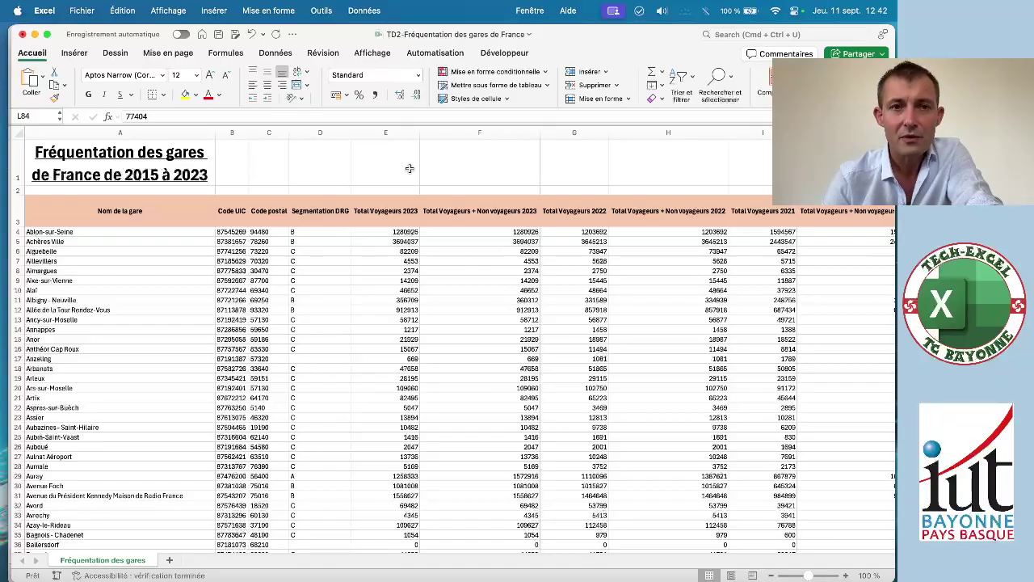
Freeze the first column and check how the station names behave while browsing the yearly columns and lower rows.
{"action": "left_click", "coordinate": [372, 53]}
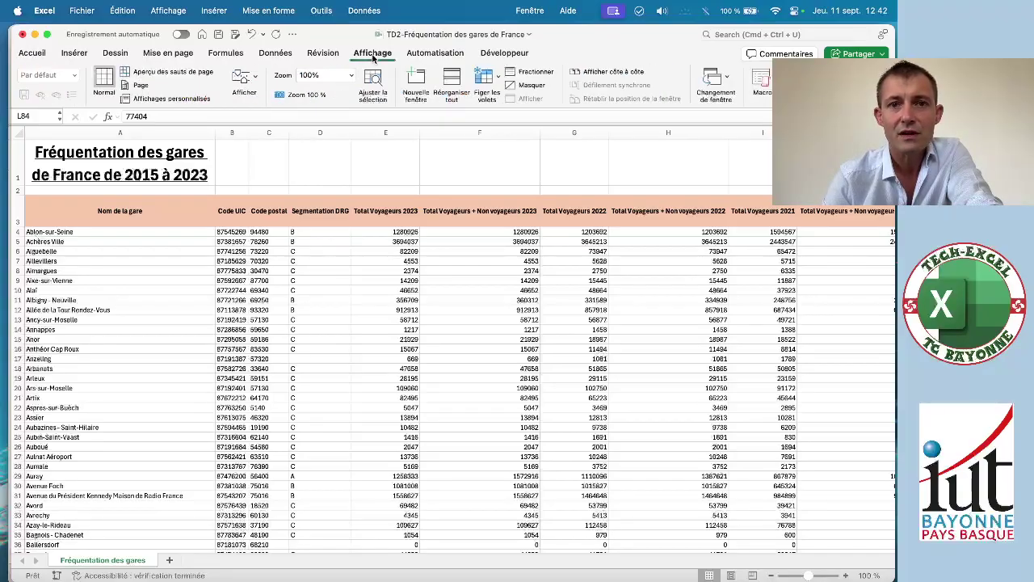
{"action": "left_click", "coordinate": [498, 79]}
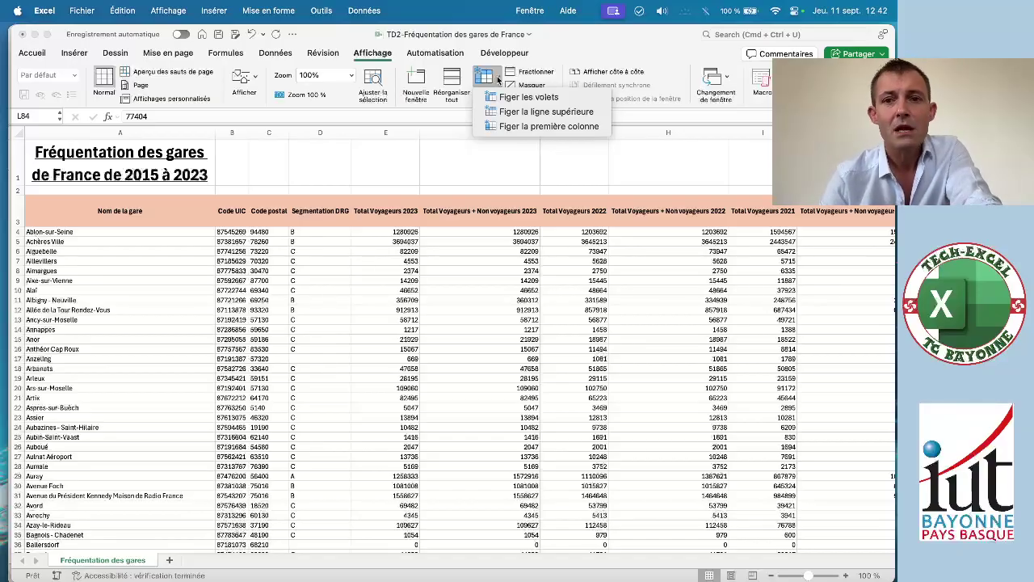
{"action": "left_click", "coordinate": [537, 127]}
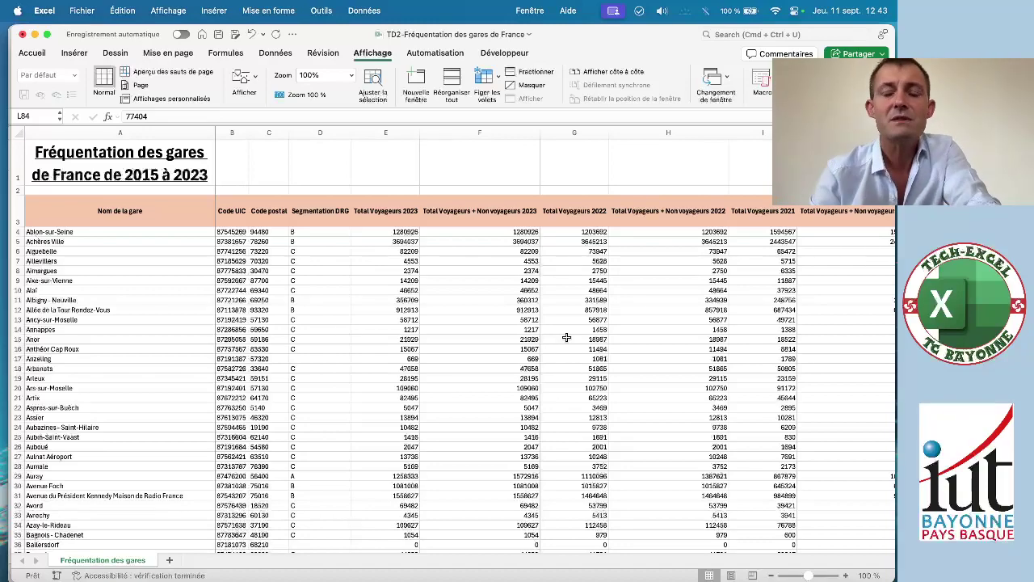
{"action": "scroll", "coordinate": [566, 338], "scroll_direction": "right", "scroll_amount": 10}
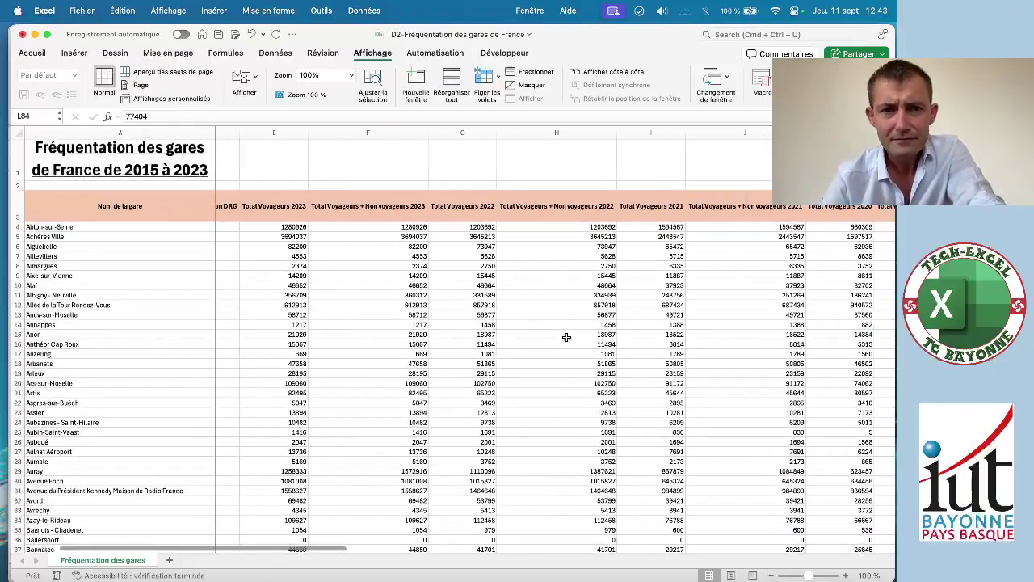
{"action": "scroll", "coordinate": [566, 338], "scroll_direction": "right", "scroll_amount": 10}
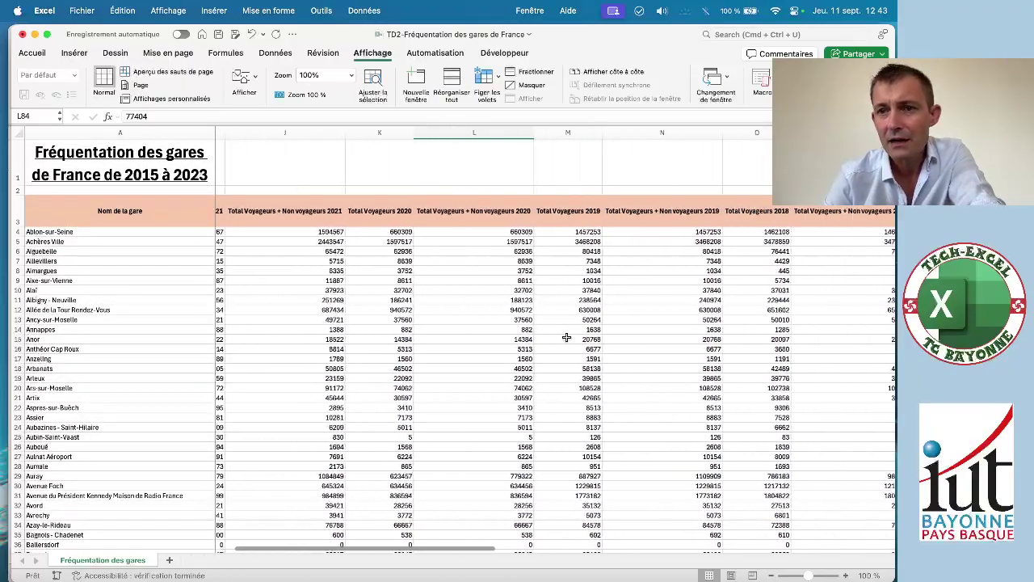
{"action": "scroll", "coordinate": [567, 337], "scroll_direction": "right", "scroll_amount": 2}
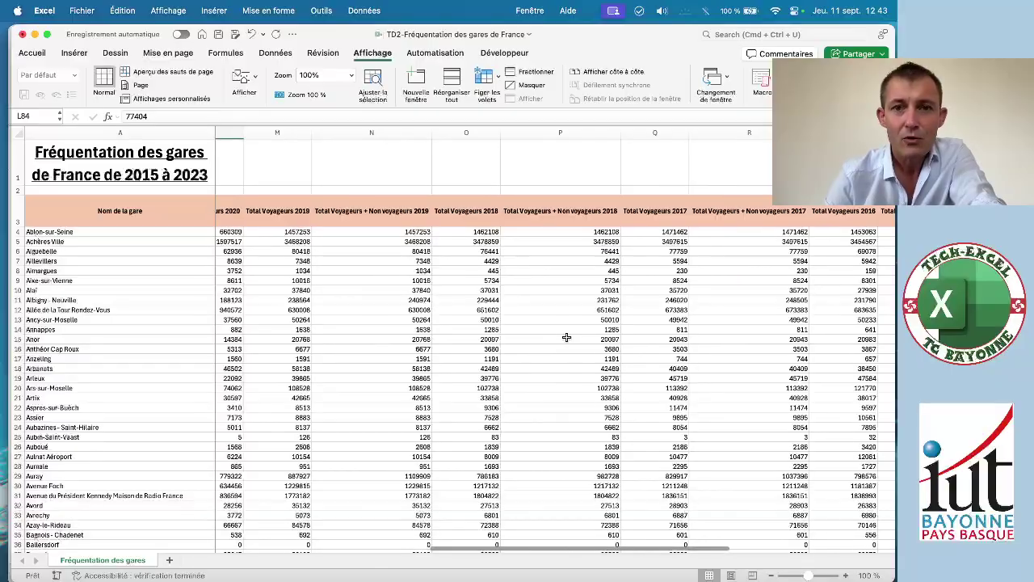
{"action": "scroll", "coordinate": [566, 337], "scroll_direction": "down", "scroll_amount": 5}
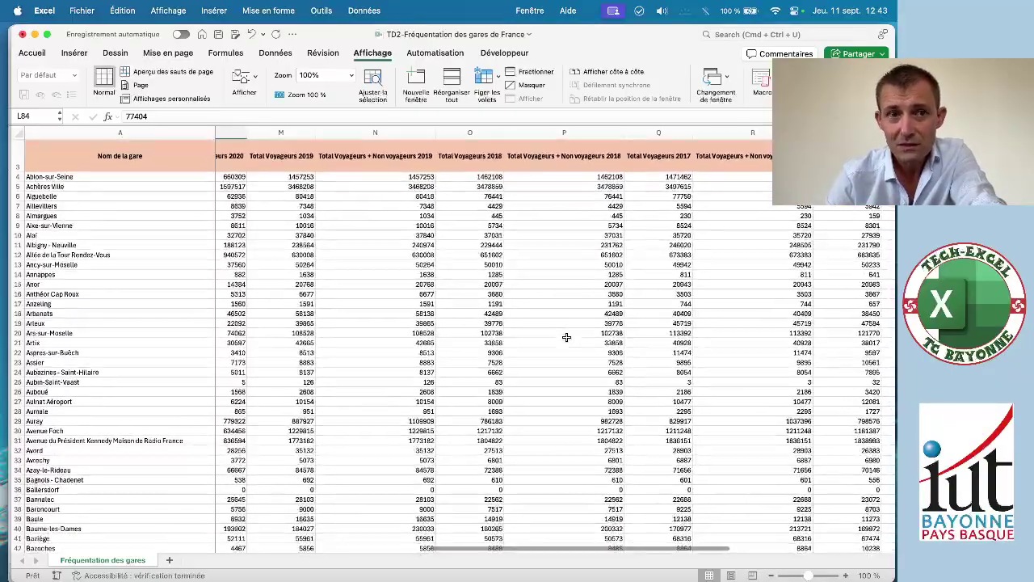
{"action": "scroll", "coordinate": [567, 337], "scroll_direction": "down", "scroll_amount": 10}
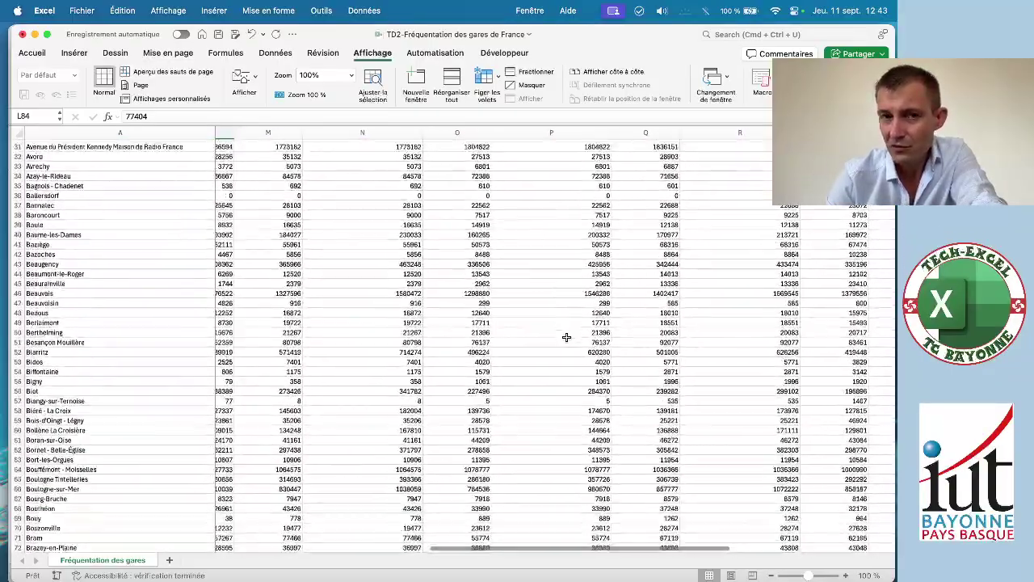
{"action": "scroll", "coordinate": [566, 338], "scroll_direction": "up", "scroll_amount": 15}
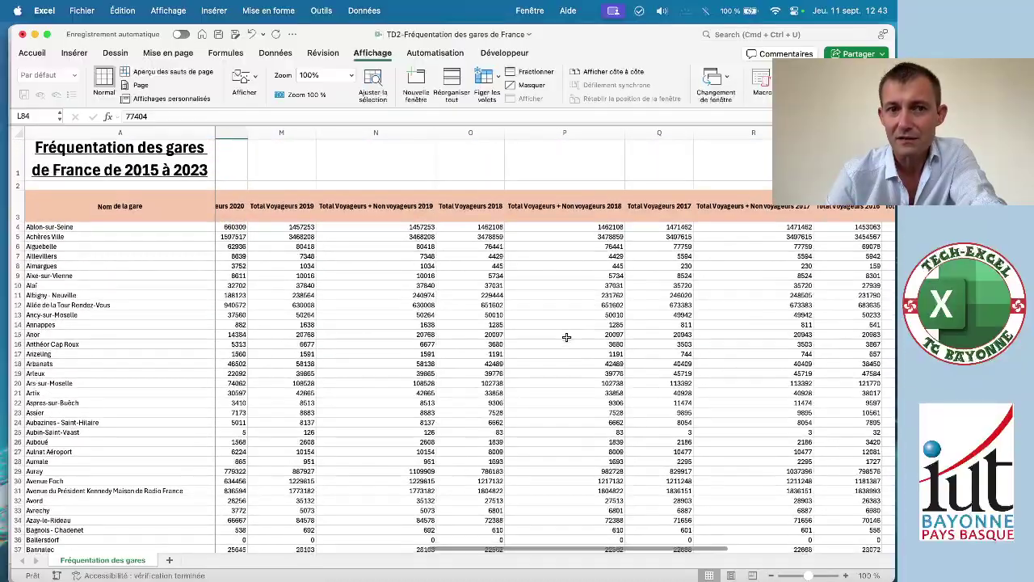
{"action": "scroll", "coordinate": [566, 338], "scroll_direction": "left", "scroll_amount": 10}
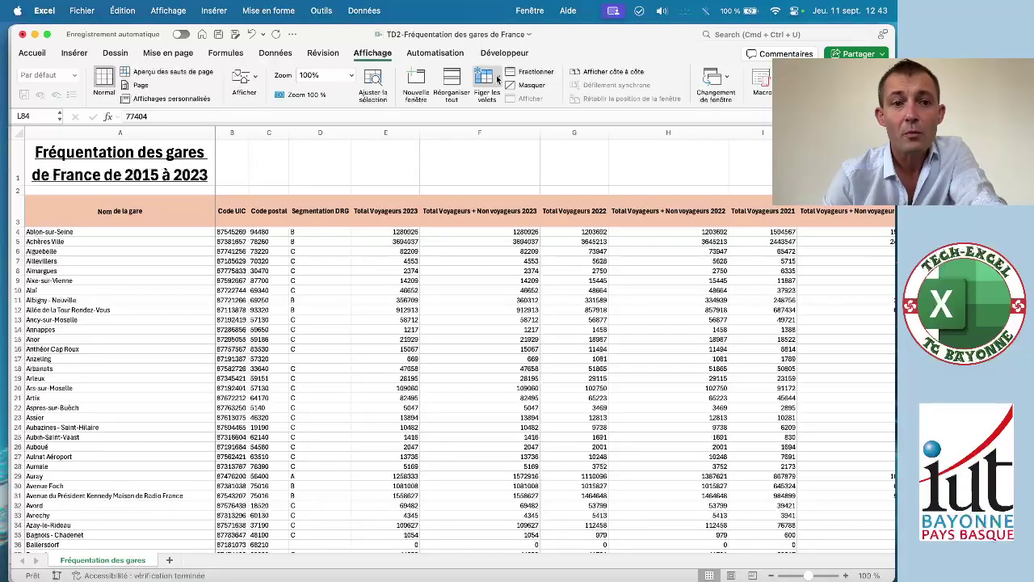
Unfreeze the panes to release the first column of the sheet.
{"action": "left_click", "coordinate": [497, 78]}
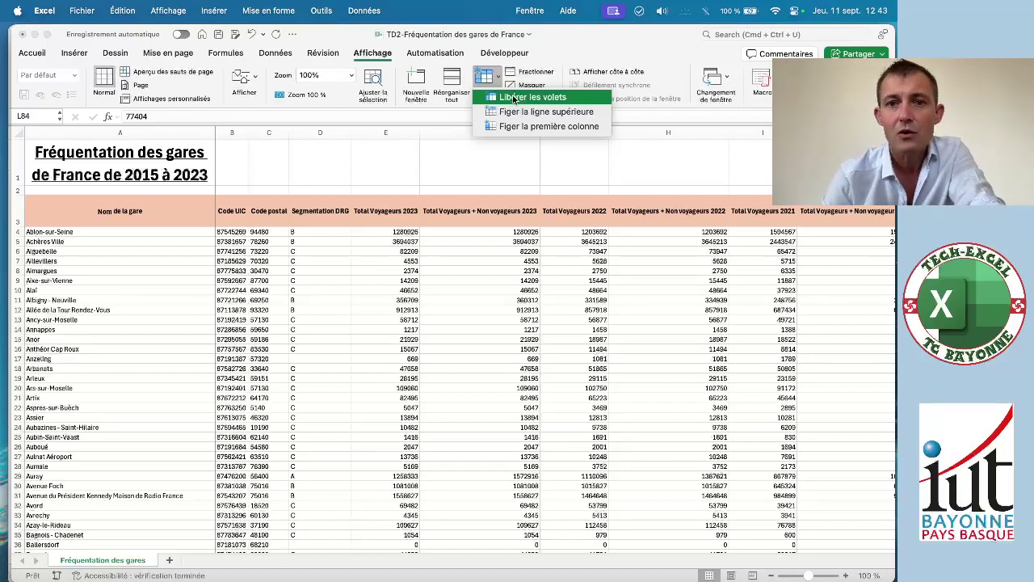
{"action": "left_click", "coordinate": [513, 97]}
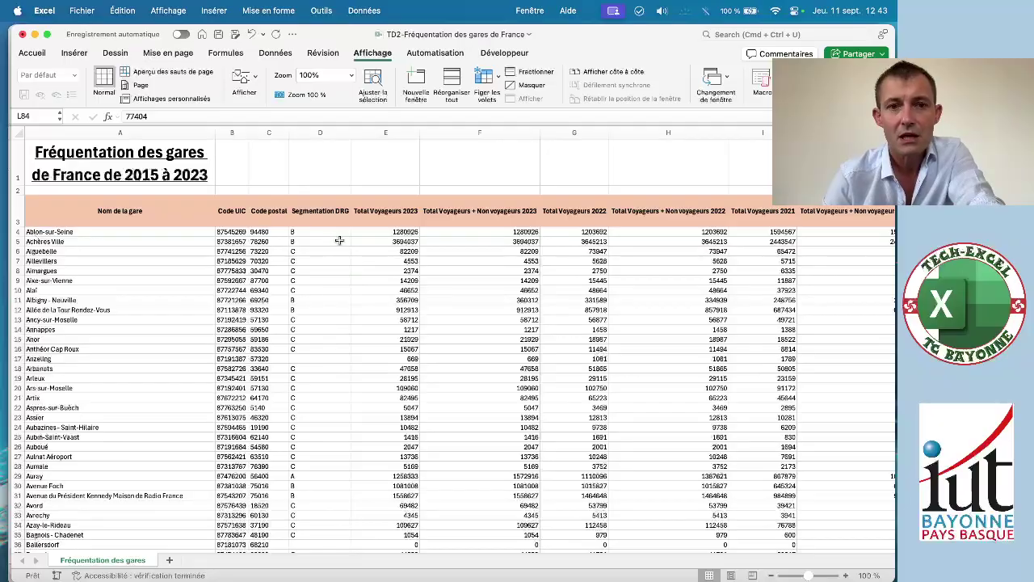
{"action": "scroll", "coordinate": [455, 309], "scroll_direction": "right", "scroll_amount": 5}
{"action": "scroll", "coordinate": [455, 308], "scroll_direction": "down", "scroll_amount": 4}
{"action": "scroll", "coordinate": [454, 308], "scroll_direction": "left", "scroll_amount": 5}
{"action": "scroll", "coordinate": [455, 308], "scroll_direction": "up", "scroll_amount": 4}
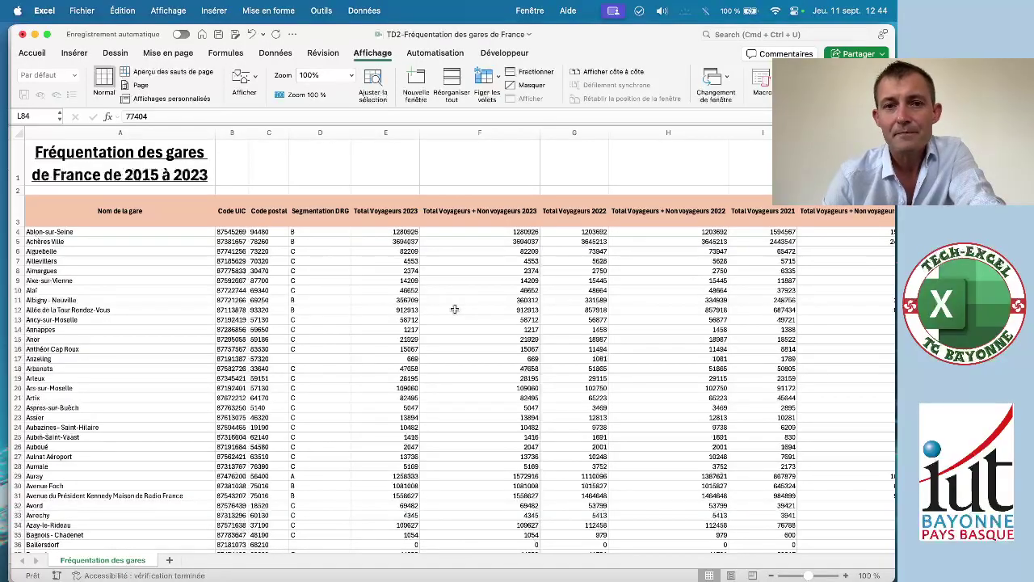
Freeze the top row of the sheet and check how the title row behaves while browsing lower station rows.
{"action": "left_click", "coordinate": [496, 78]}
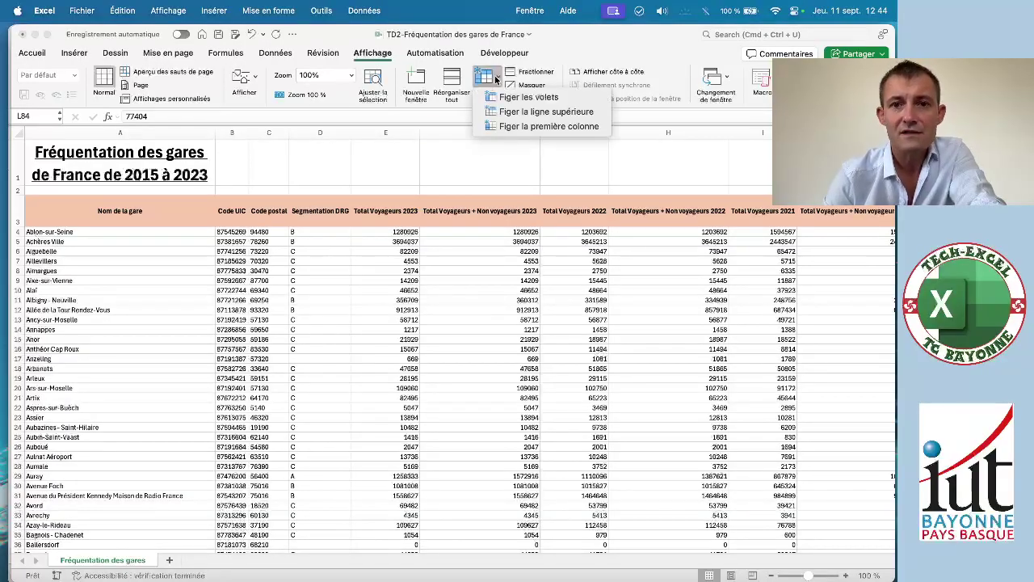
{"action": "left_click", "coordinate": [523, 115]}
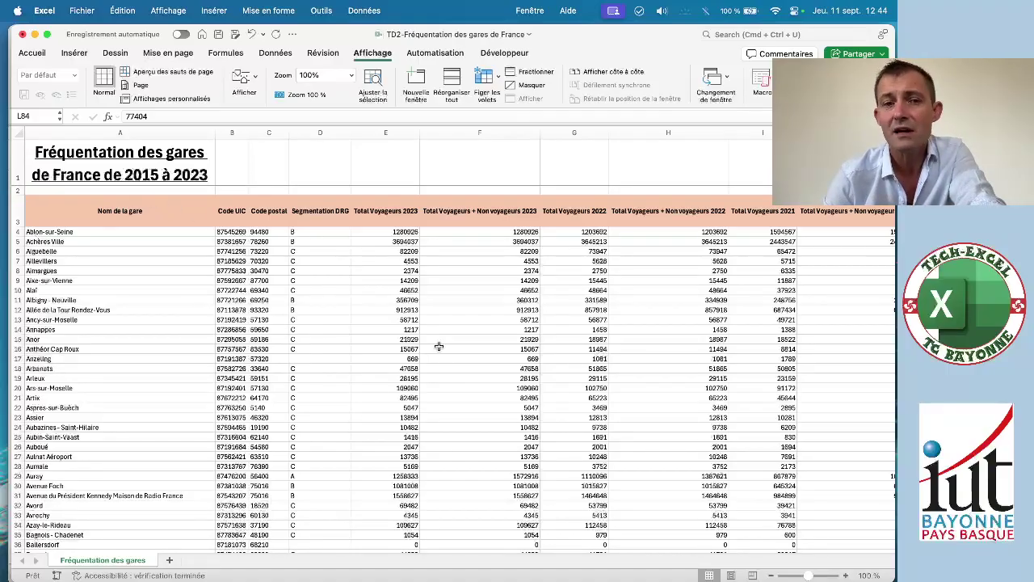
{"action": "scroll", "coordinate": [439, 345], "scroll_direction": "down", "scroll_amount": 9}
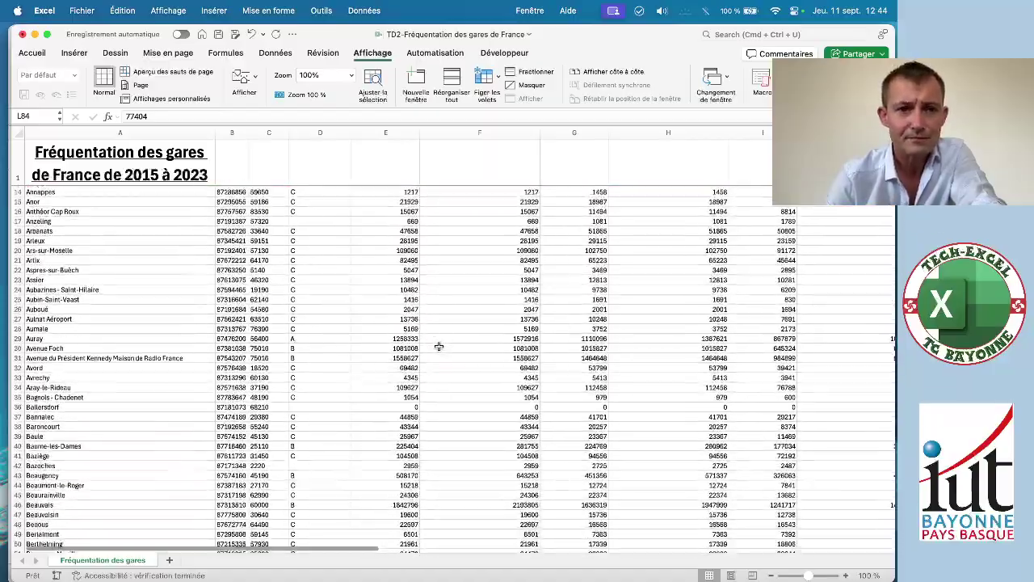
{"action": "scroll", "coordinate": [438, 345], "scroll_direction": "down", "scroll_amount": 5}
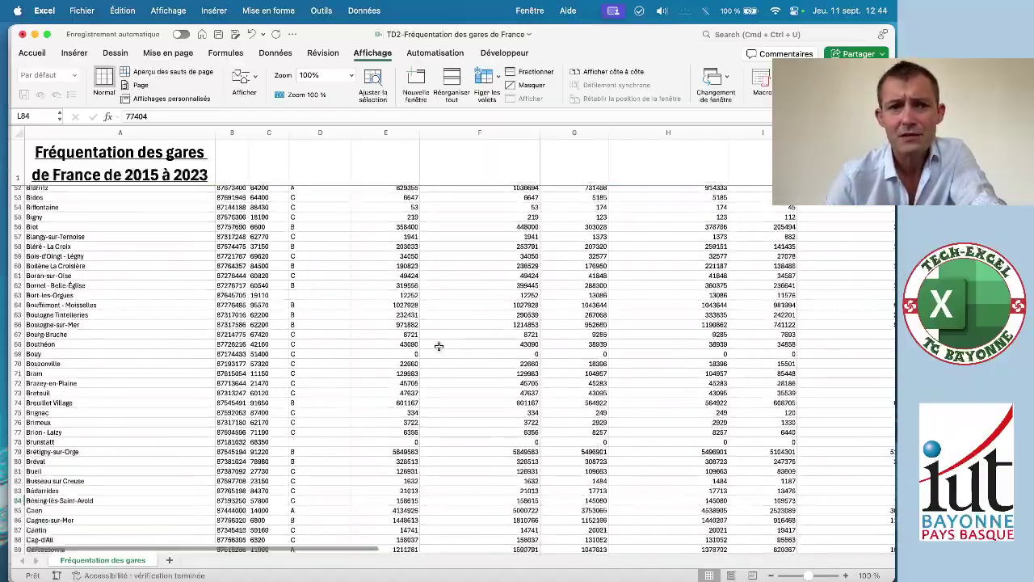
Check how the station names and row 3 headers behave across the yearly columns while only the top row is frozen.
{"action": "scroll", "coordinate": [439, 346], "scroll_direction": "up", "scroll_amount": 5}
{"action": "scroll", "coordinate": [439, 346], "scroll_direction": "up", "scroll_amount": 10}
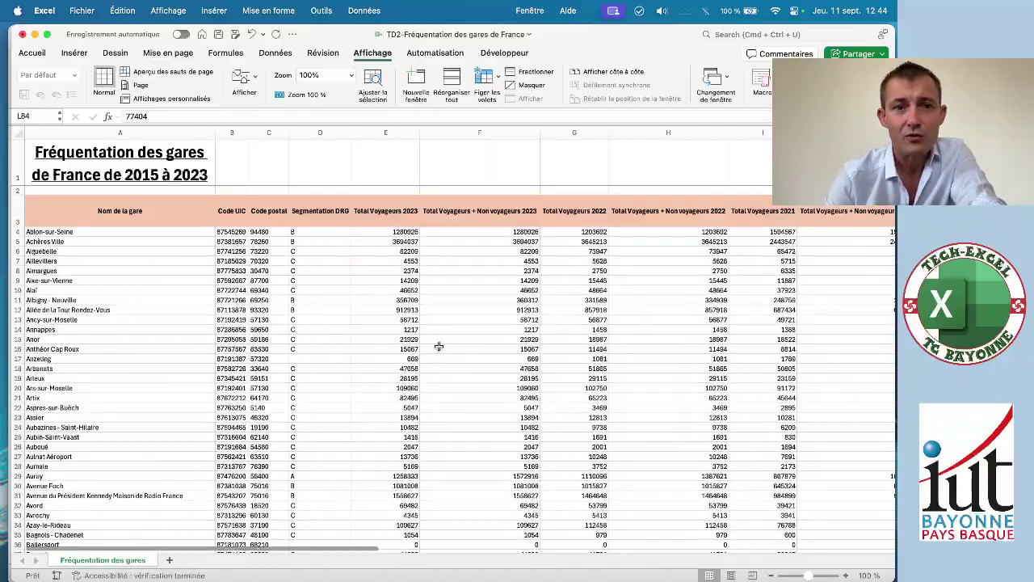
{"action": "scroll", "coordinate": [439, 345], "scroll_direction": "right", "scroll_amount": 10}
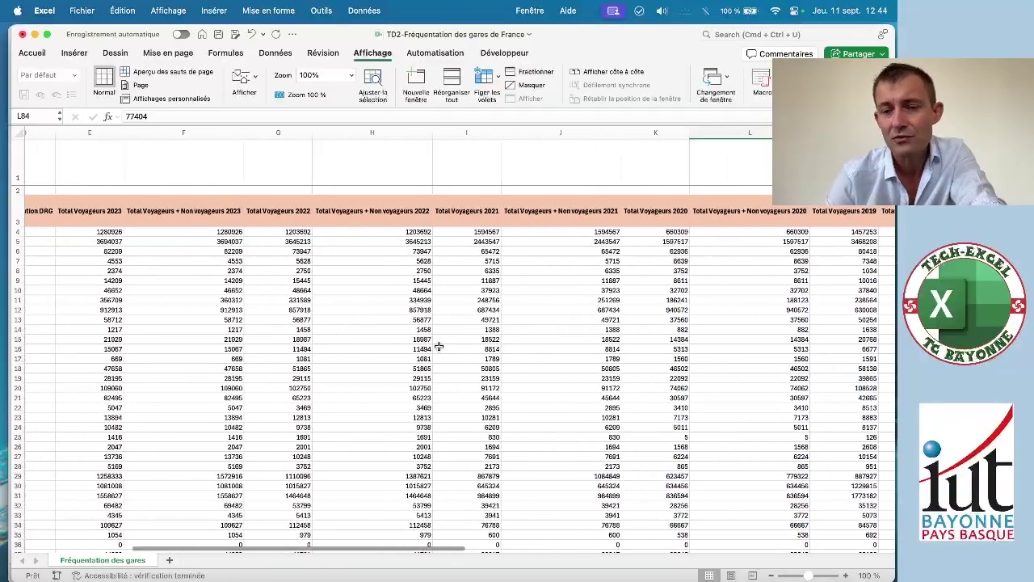
{"action": "scroll", "coordinate": [439, 346], "scroll_direction": "left", "scroll_amount": 10}
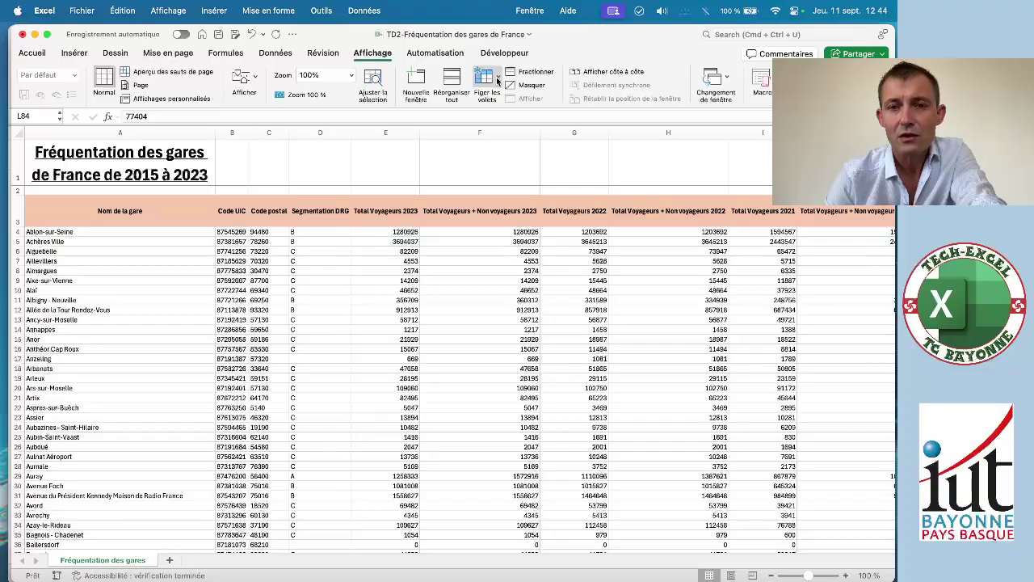
Unfreeze the panes to release the top row, and browse lower rows and yearly columns to check the sheet without frozen panes.
{"action": "left_click", "coordinate": [498, 79]}
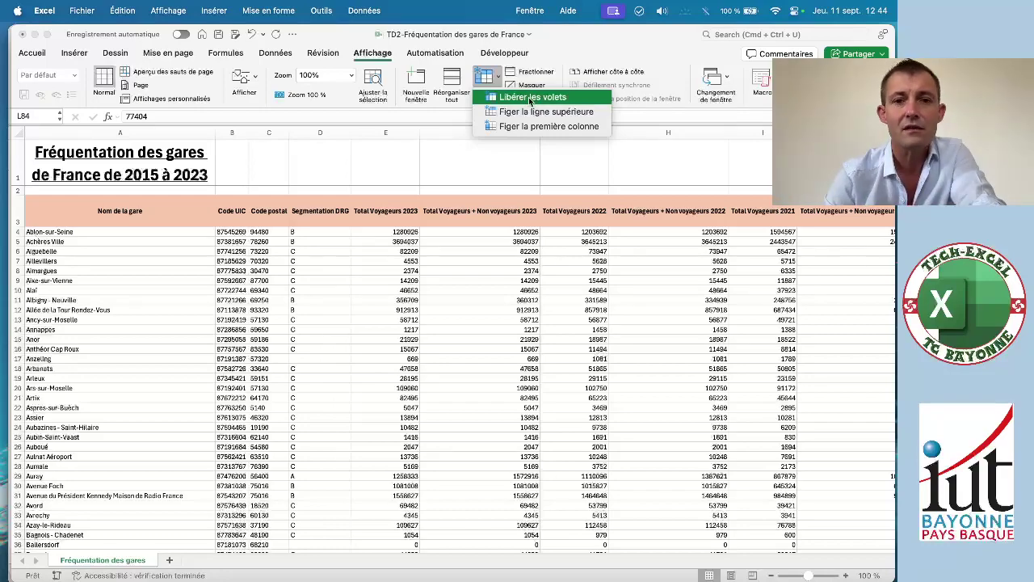
{"action": "left_click", "coordinate": [530, 98]}
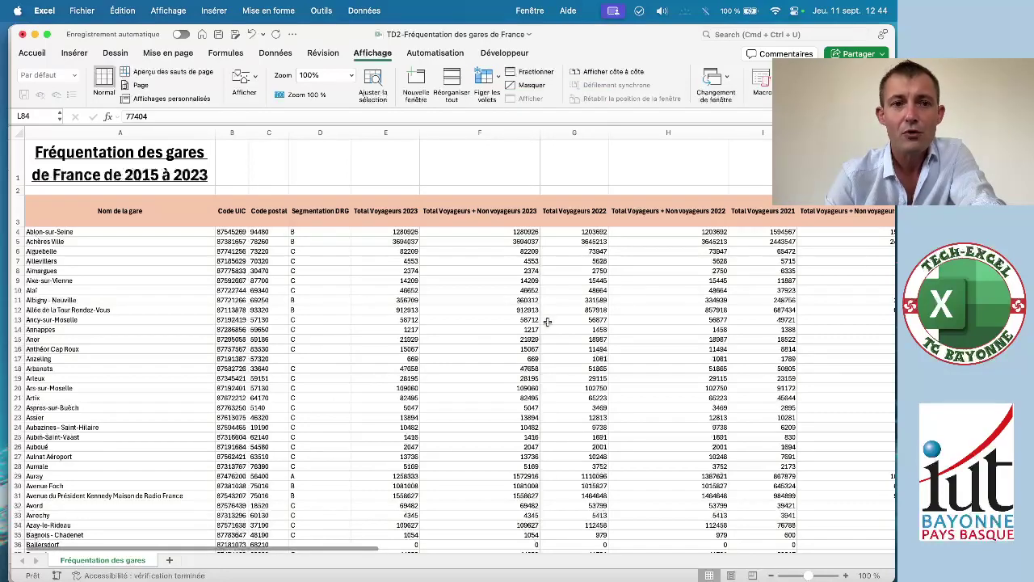
{"action": "scroll", "coordinate": [547, 322], "scroll_direction": "down", "scroll_amount": 2}
{"action": "scroll", "coordinate": [547, 322], "scroll_direction": "right", "scroll_amount": 1}
{"action": "scroll", "coordinate": [547, 321], "scroll_direction": "down", "scroll_amount": 5}
{"action": "scroll", "coordinate": [547, 322], "scroll_direction": "right", "scroll_amount": 2}
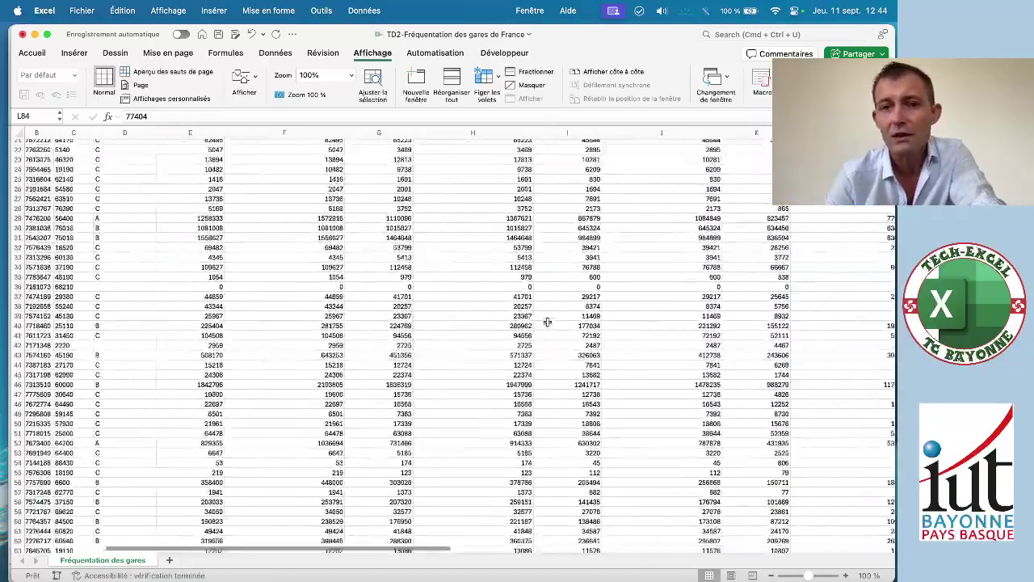
{"action": "scroll", "coordinate": [547, 322], "scroll_direction": "up", "scroll_amount": 6}
{"action": "scroll", "coordinate": [547, 321], "scroll_direction": "left", "scroll_amount": 3}
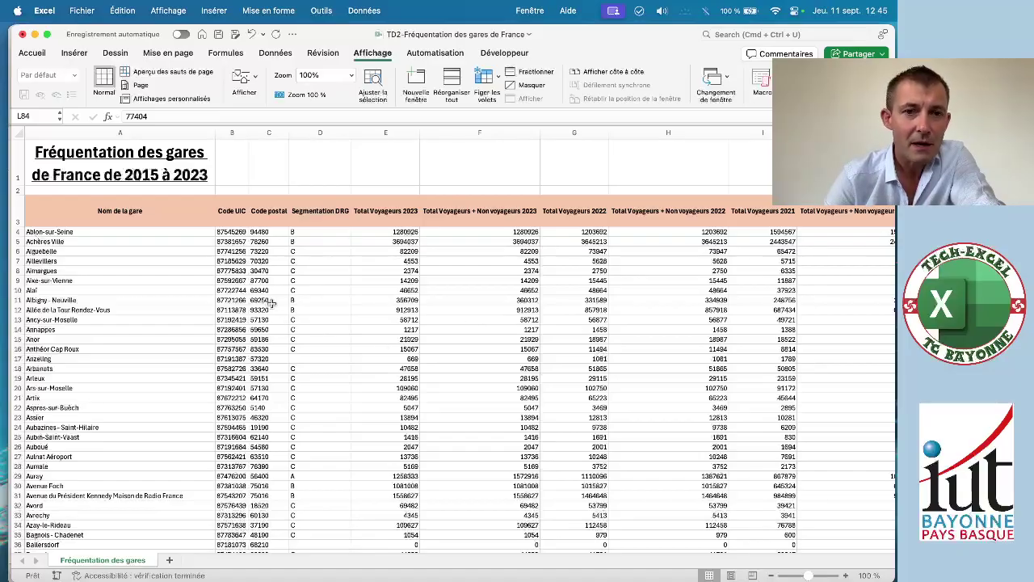
Freeze the panes at cell B4 so that rows 1 to 3 and column A stay fixed.
{"action": "left_click_drag", "start_coordinate": [17, 171], "coordinate": [16, 214]}
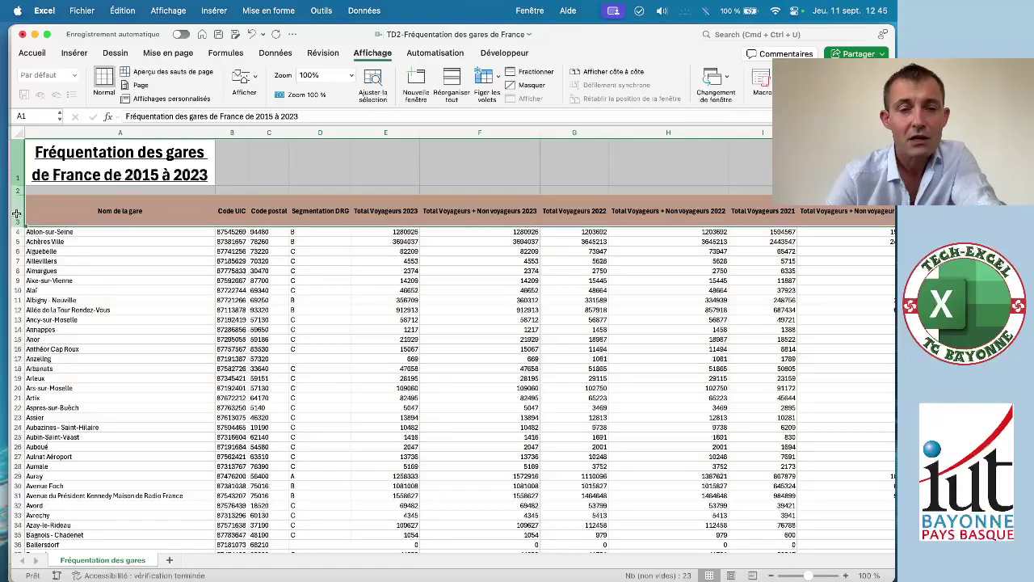
{"action": "left_click", "coordinate": [122, 132]}
{"action": "left_click", "coordinate": [240, 252]}
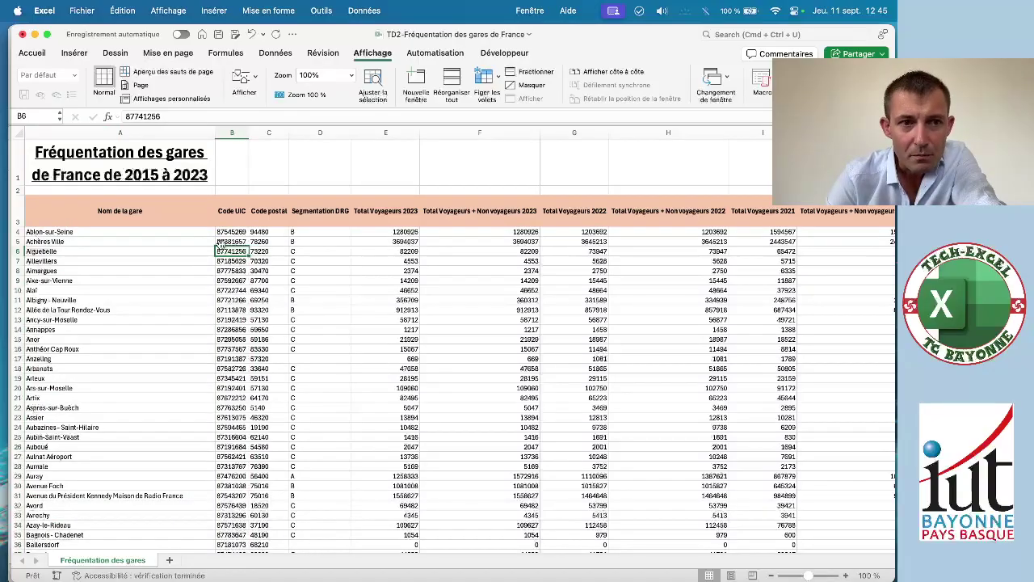
{"action": "left_click", "coordinate": [232, 232]}
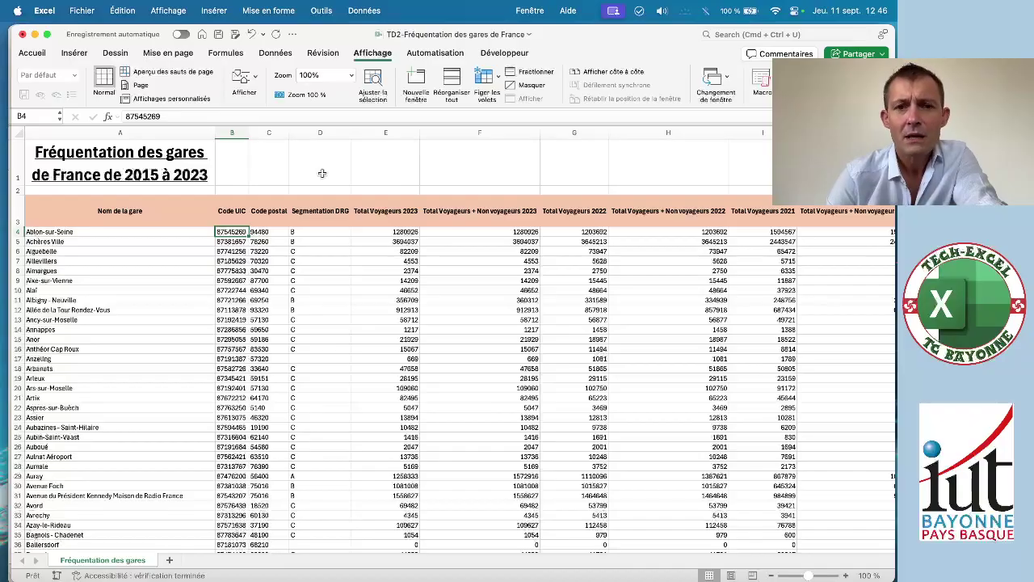
{"action": "left_click", "coordinate": [498, 79]}
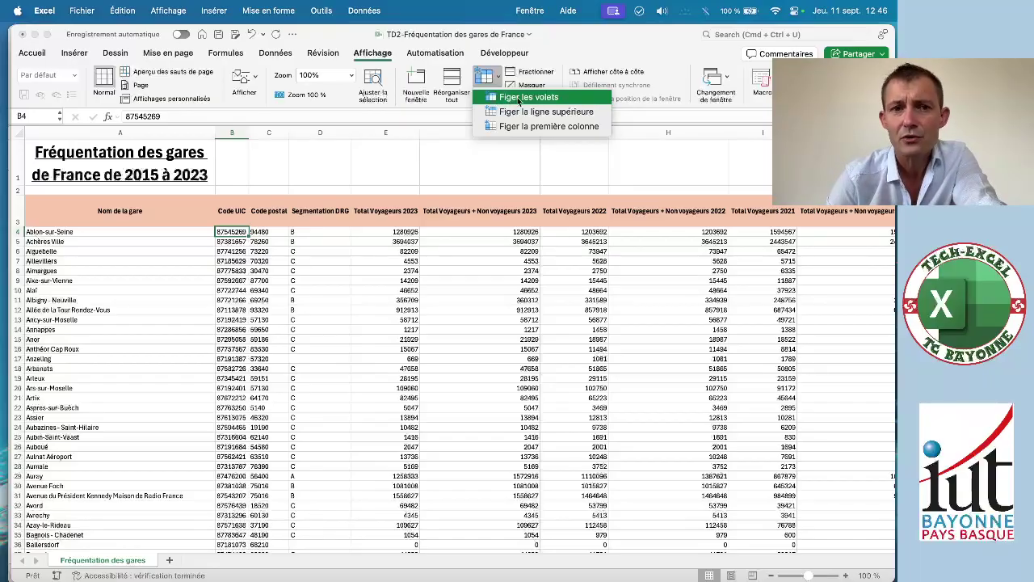
{"action": "left_click", "coordinate": [518, 98]}
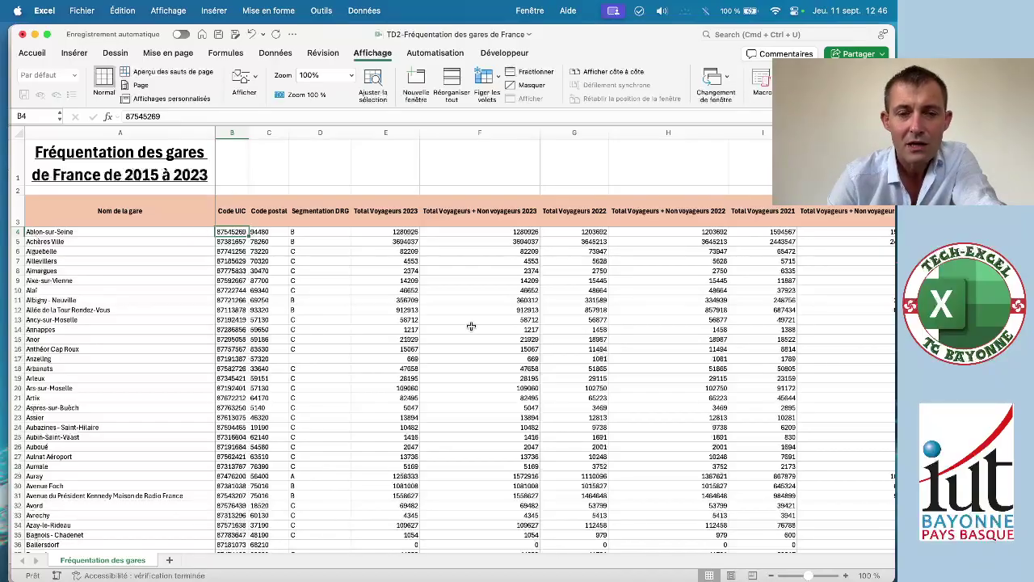
Check how the header rows behave while browsing lower stations and how column A behaves while browsing the yearly columns.
{"action": "scroll", "coordinate": [471, 326], "scroll_direction": "down", "scroll_amount": 5}
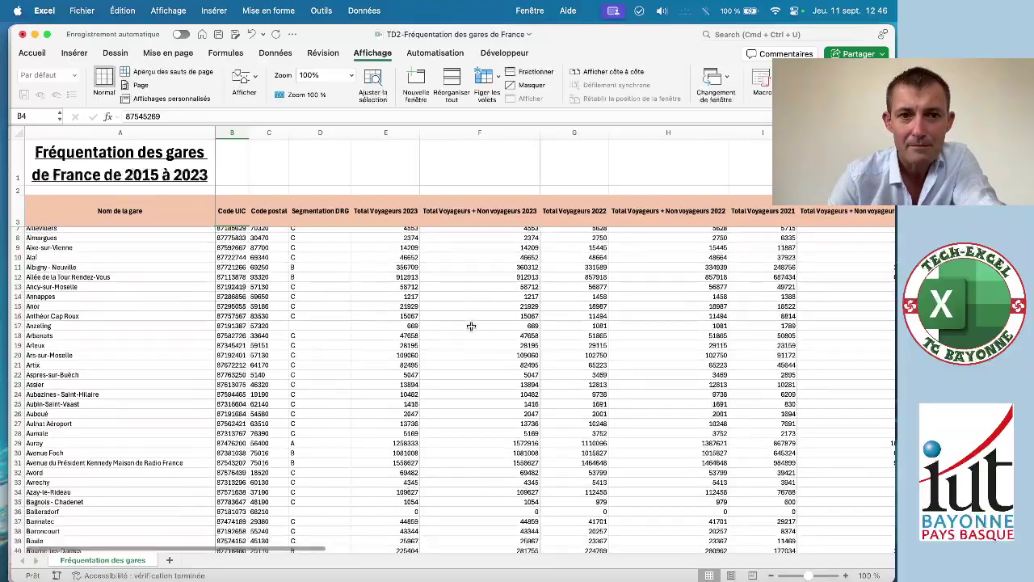
{"action": "scroll", "coordinate": [471, 326], "scroll_direction": "down", "scroll_amount": 6}
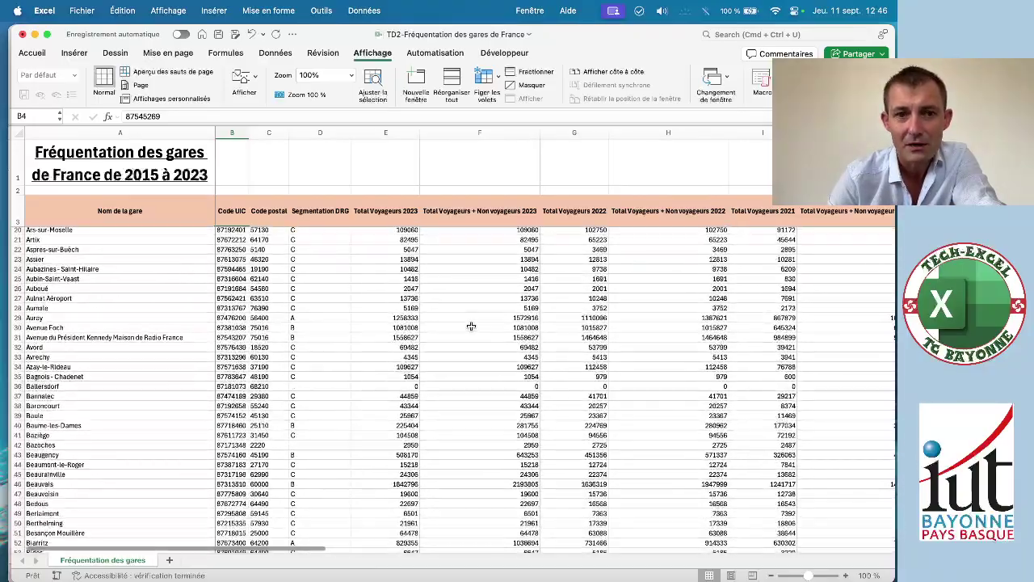
{"action": "scroll", "coordinate": [471, 325], "scroll_direction": "down", "scroll_amount": 3}
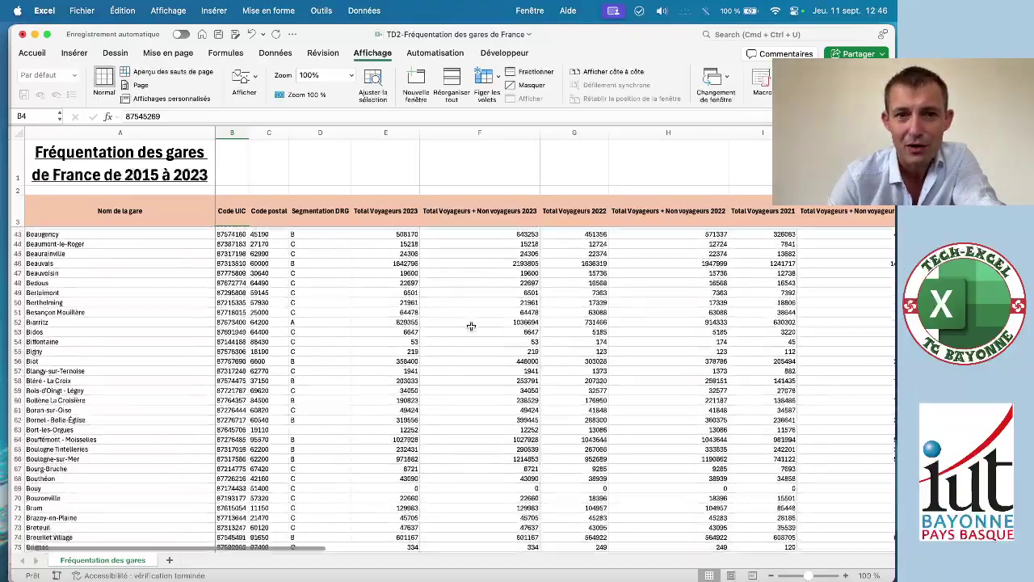
{"action": "scroll", "coordinate": [471, 325], "scroll_direction": "up", "scroll_amount": 14}
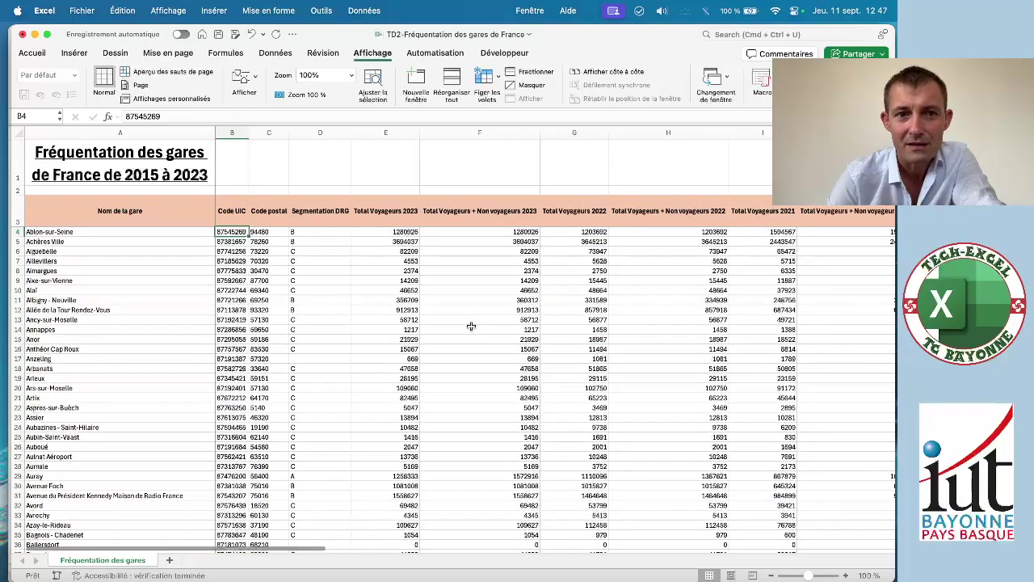
{"action": "scroll", "coordinate": [471, 326], "scroll_direction": "right", "scroll_amount": 3}
{"action": "scroll", "coordinate": [471, 325], "scroll_direction": "right", "scroll_amount": 4}
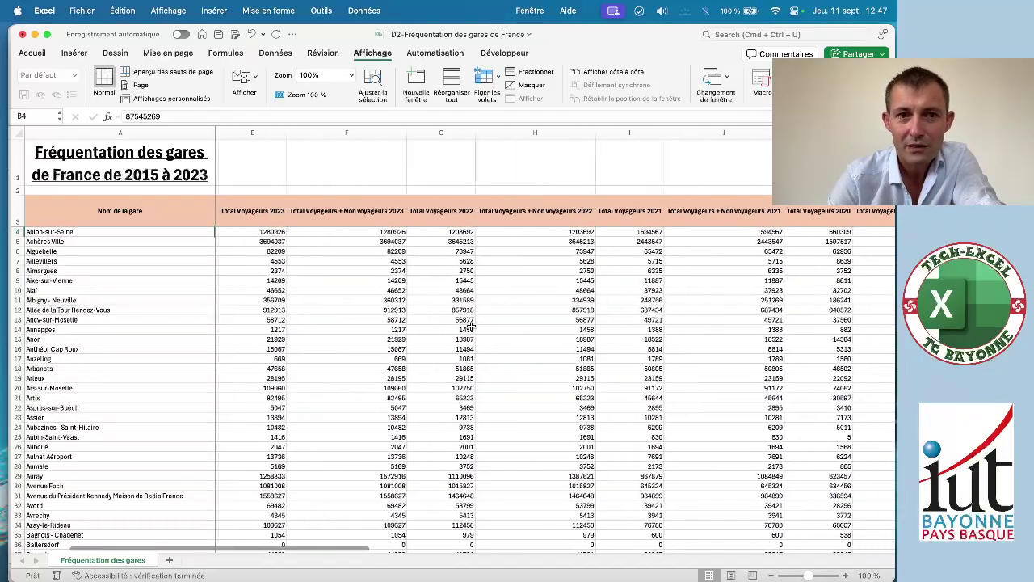
{"action": "scroll", "coordinate": [471, 326], "scroll_direction": "left", "scroll_amount": 5}
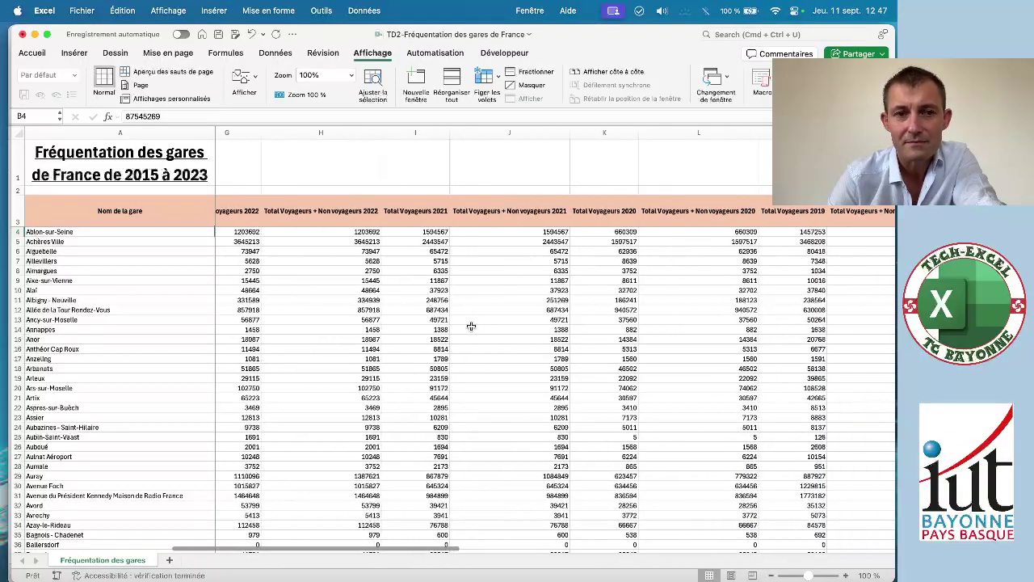
{"action": "scroll", "coordinate": [471, 325], "scroll_direction": "left", "scroll_amount": 1}
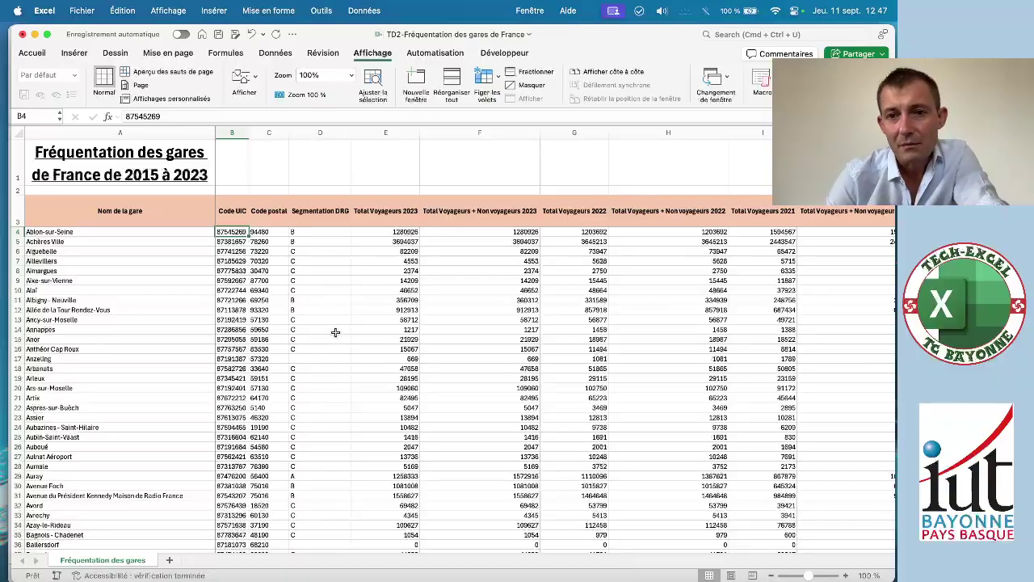
Browse down and across the table together to examine the frozen headers and station names, and return to the start.
{"action": "scroll", "coordinate": [455, 402], "scroll_direction": "down", "scroll_amount": 9}
{"action": "scroll", "coordinate": [455, 403], "scroll_direction": "right", "scroll_amount": 4}
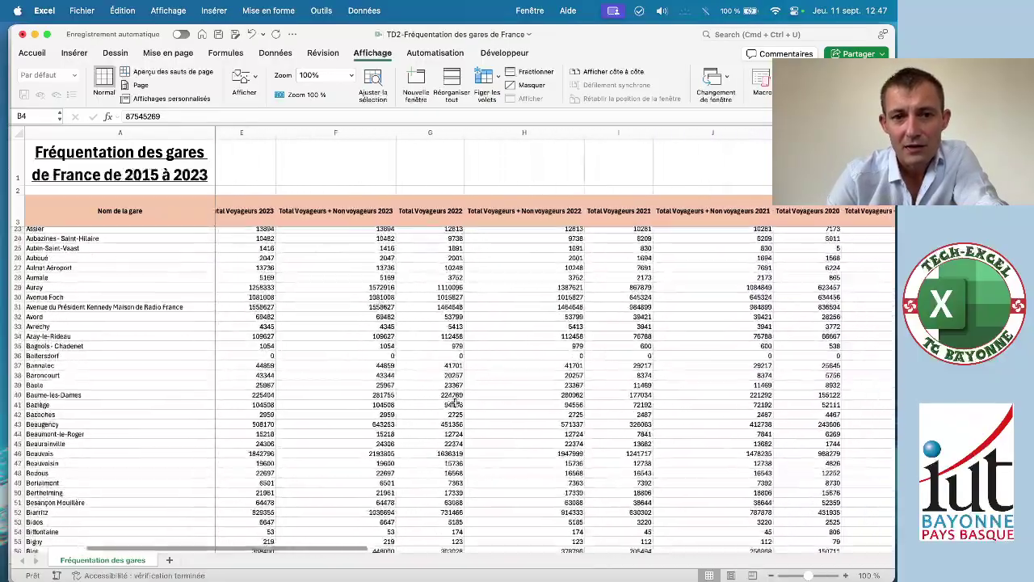
{"action": "scroll", "coordinate": [455, 403], "scroll_direction": "down", "scroll_amount": 10}
{"action": "scroll", "coordinate": [455, 403], "scroll_direction": "right", "scroll_amount": 3}
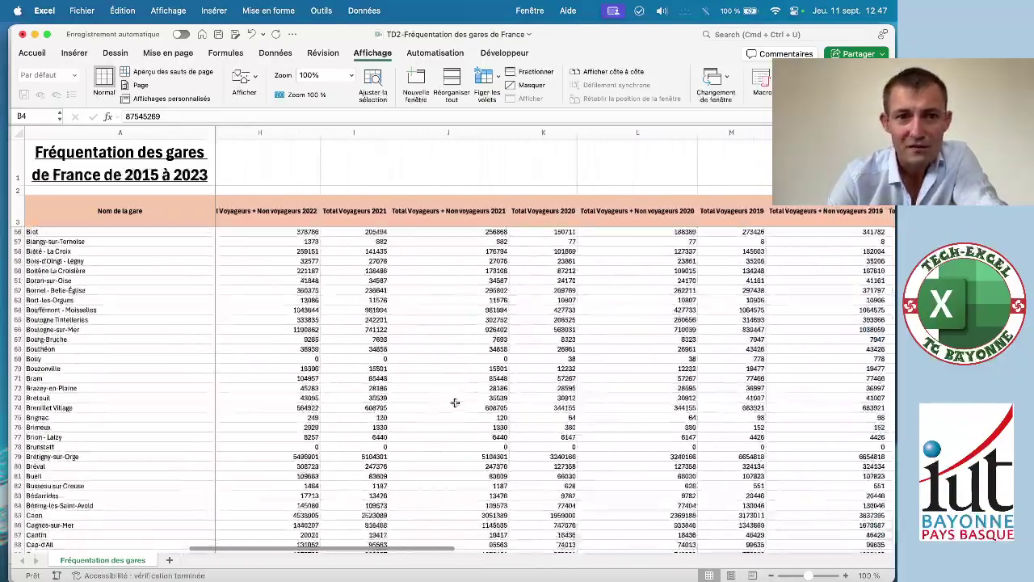
{"action": "scroll", "coordinate": [455, 402], "scroll_direction": "down", "scroll_amount": 3}
{"action": "scroll", "coordinate": [454, 403], "scroll_direction": "right", "scroll_amount": 1}
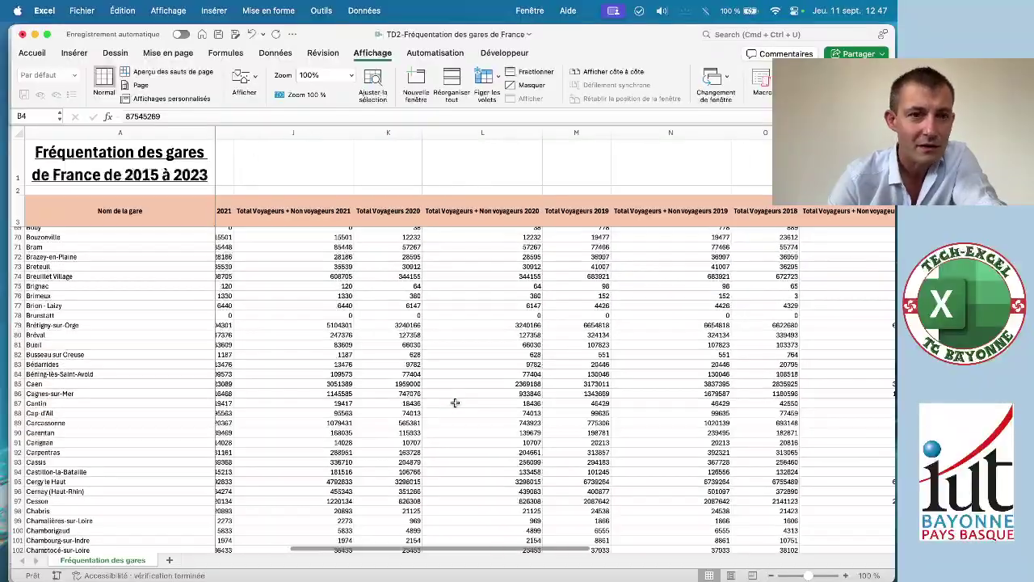
{"action": "scroll", "coordinate": [455, 402], "scroll_direction": "up", "scroll_amount": 15}
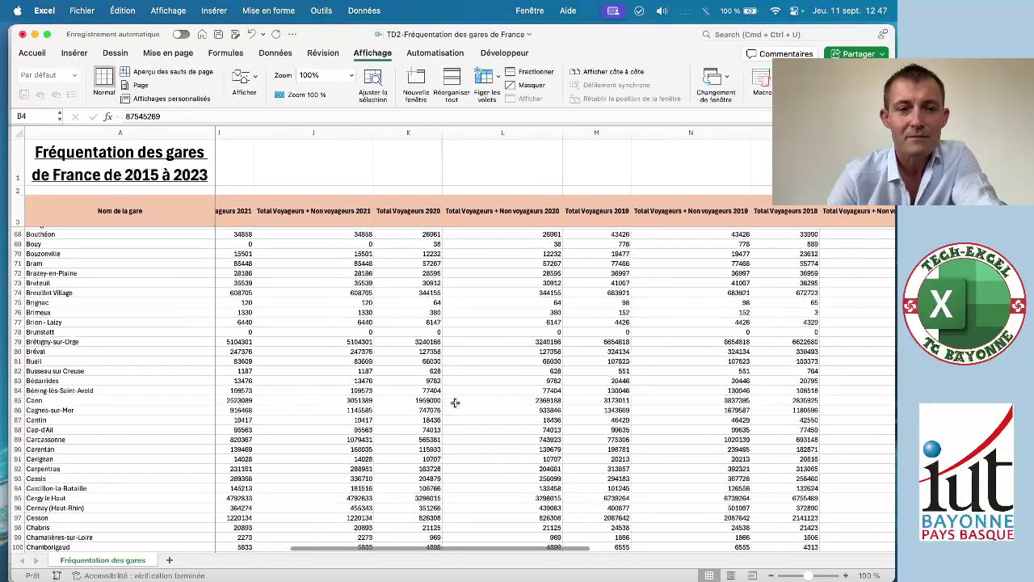
{"action": "scroll", "coordinate": [454, 402], "scroll_direction": "left", "scroll_amount": 4}
{"action": "scroll", "coordinate": [455, 402], "scroll_direction": "up", "scroll_amount": 6}
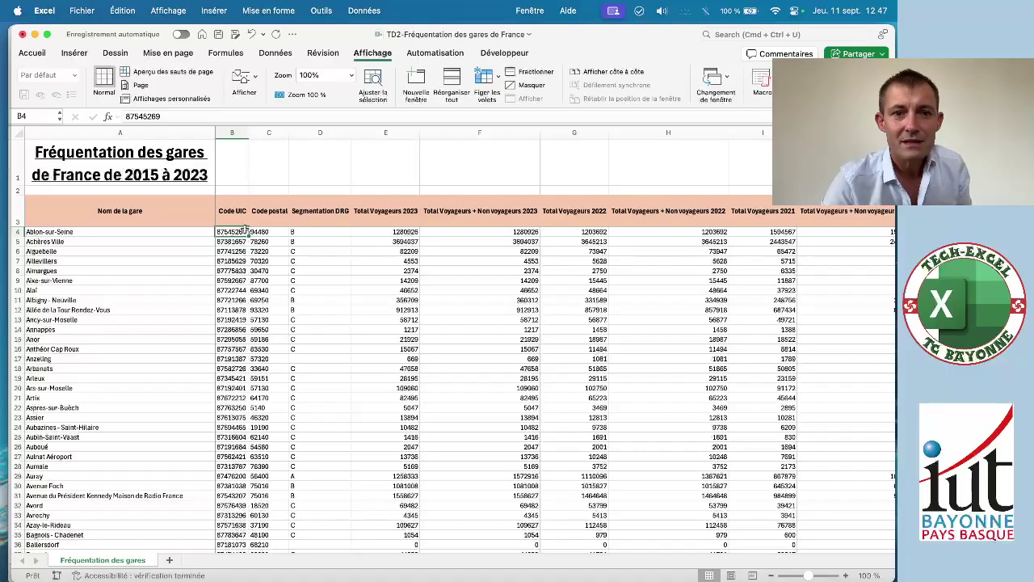
Unfreeze the panes to release rows 1 to 3 and column A, and check the sheet by browsing it.
{"action": "left_click", "coordinate": [492, 82]}
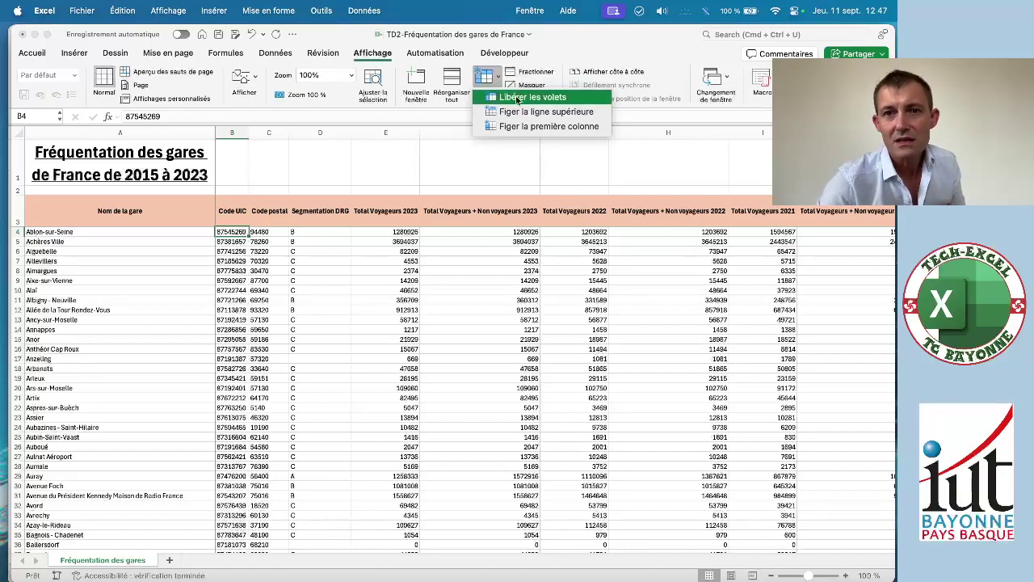
{"action": "left_click", "coordinate": [519, 97]}
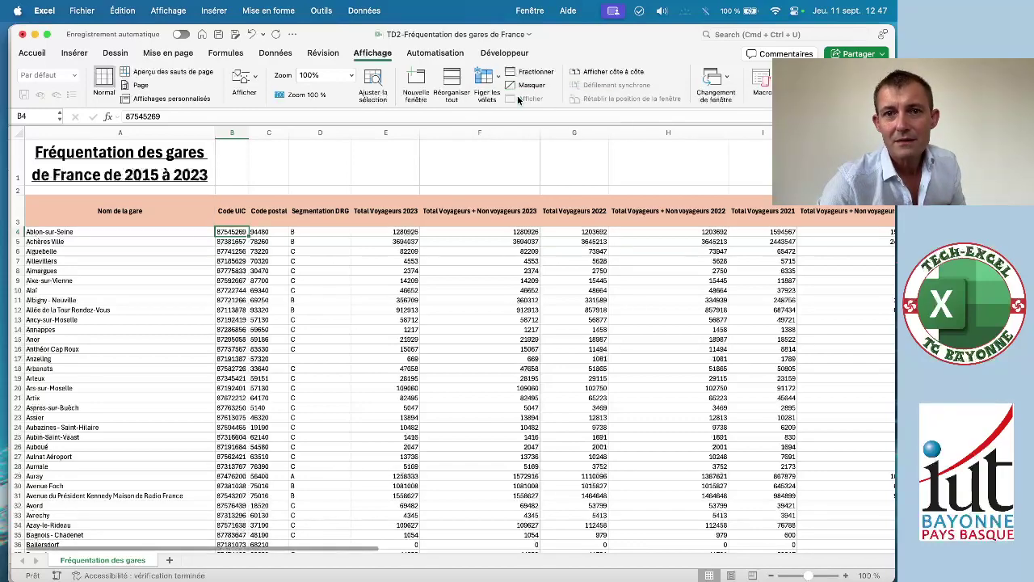
{"action": "scroll", "coordinate": [389, 307], "scroll_direction": "down", "scroll_amount": 5}
{"action": "scroll", "coordinate": [389, 307], "scroll_direction": "up", "scroll_amount": 10}
{"action": "scroll", "coordinate": [389, 307], "scroll_direction": "left", "scroll_amount": 3}
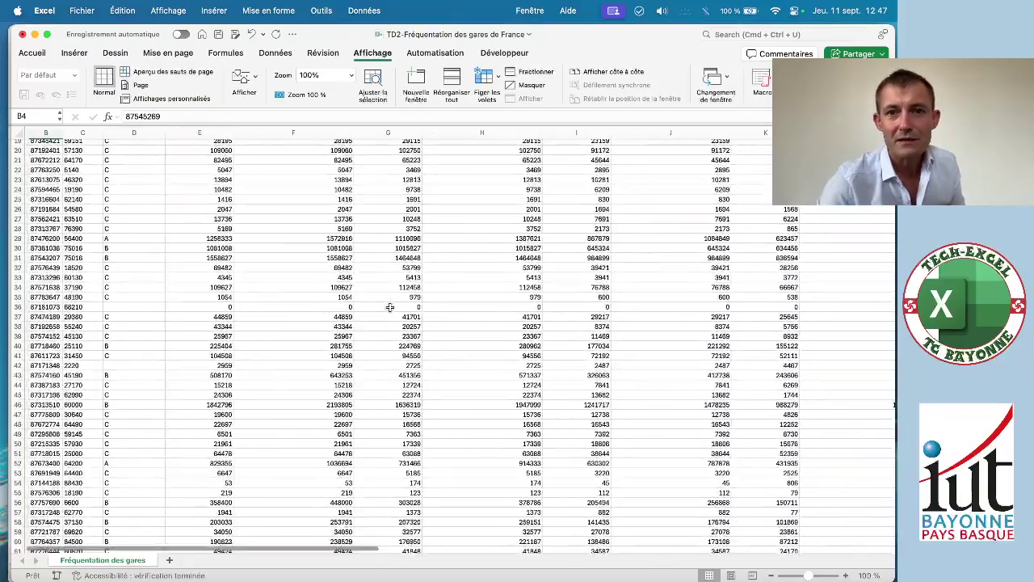
{"action": "left_click", "coordinate": [495, 77]}
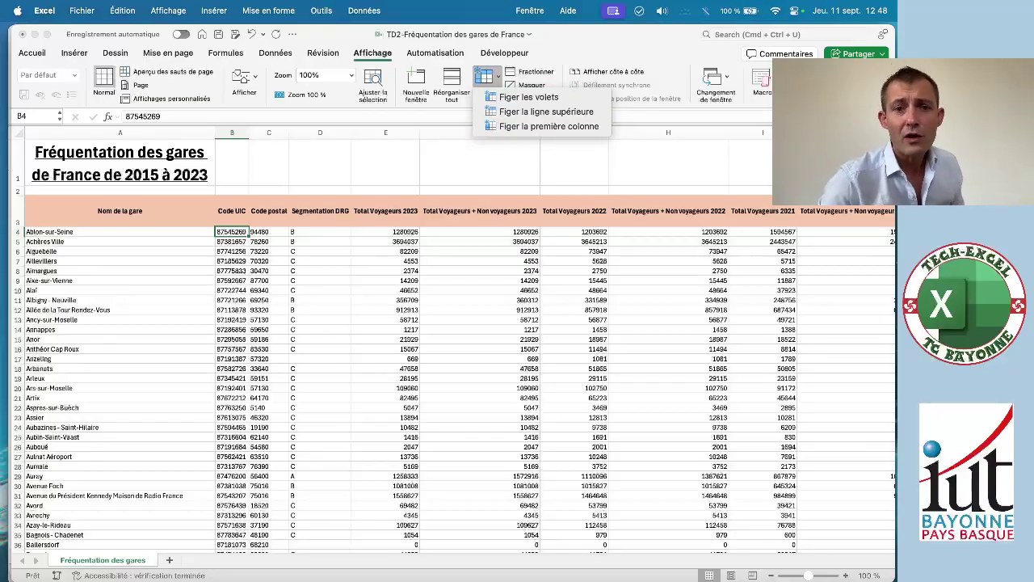
{"action": "left_click", "coordinate": [345, 309]}
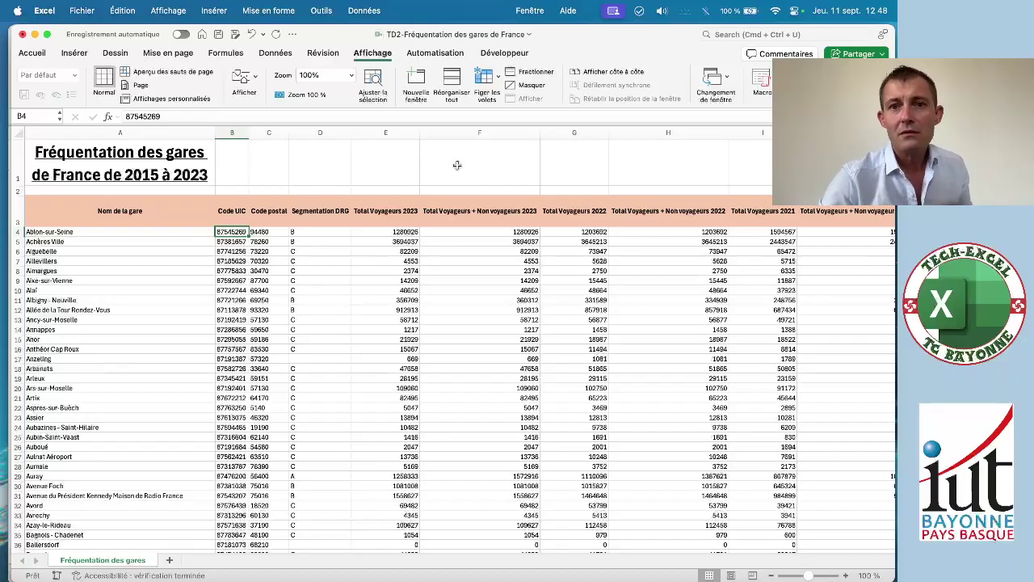
{"action": "left_click", "coordinate": [498, 78]}
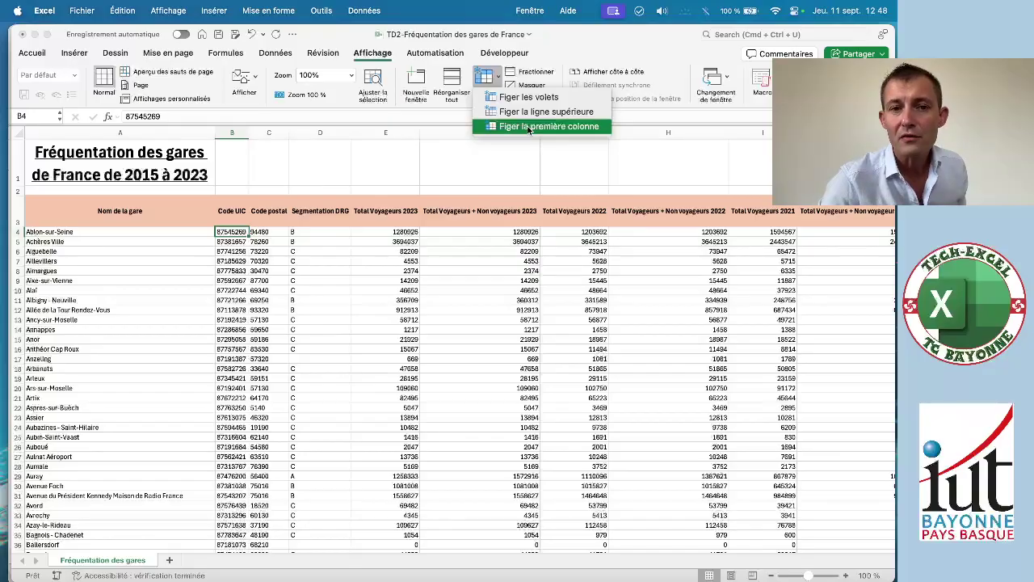
{"action": "left_click", "coordinate": [293, 312]}
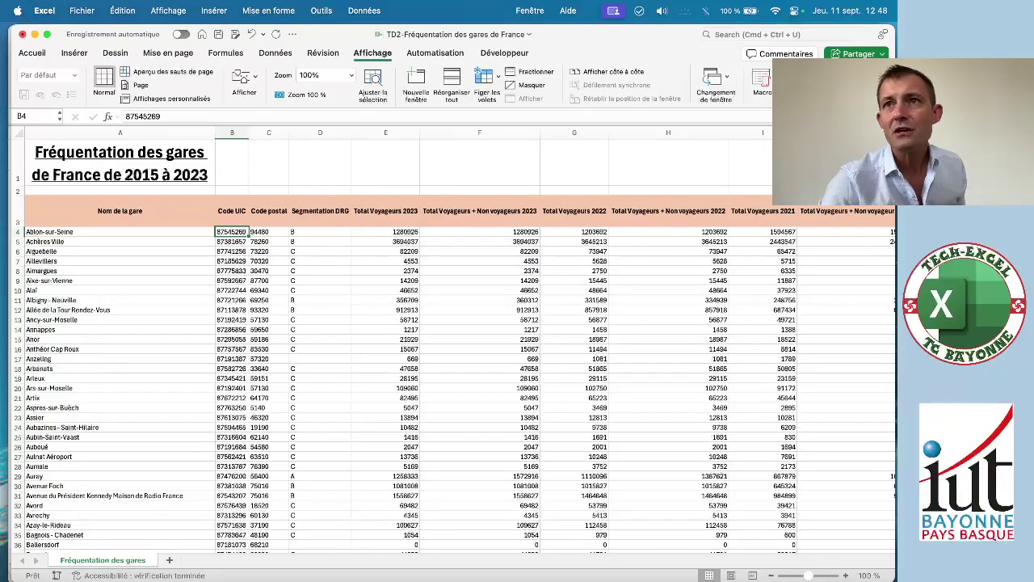
Switch to the TD4-Facturation workbook, freeze the top row of the Clients sheet and check its headers while browsing lower rows.
{"action": "key", "text": "super+grave"}
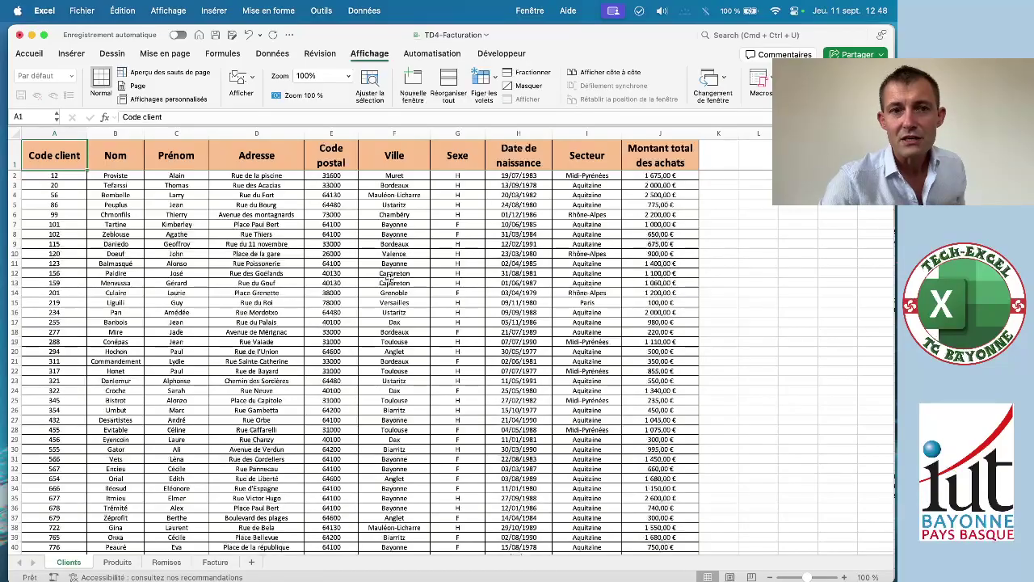
{"action": "left_click", "coordinate": [491, 81]}
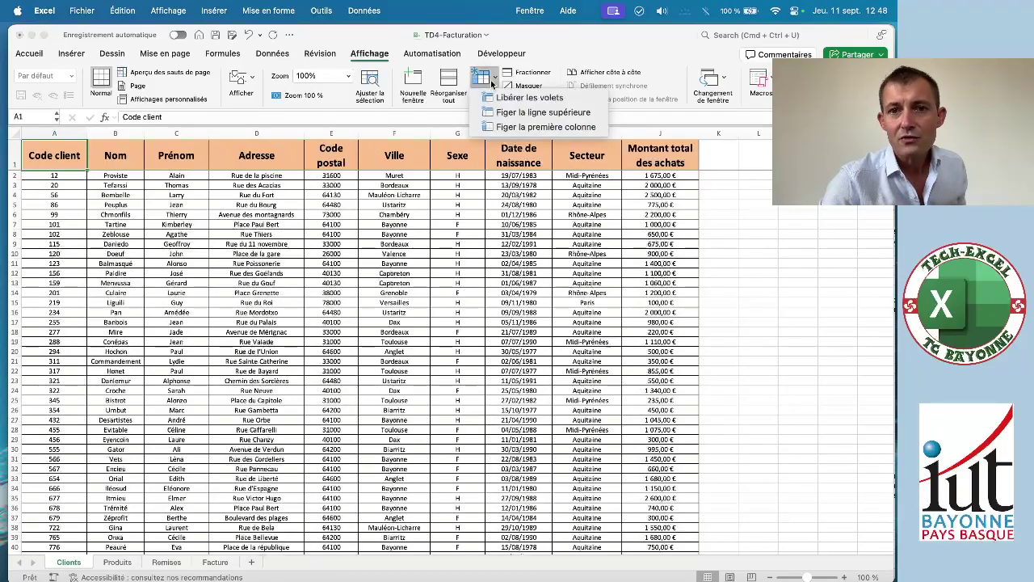
{"action": "left_click", "coordinate": [509, 112]}
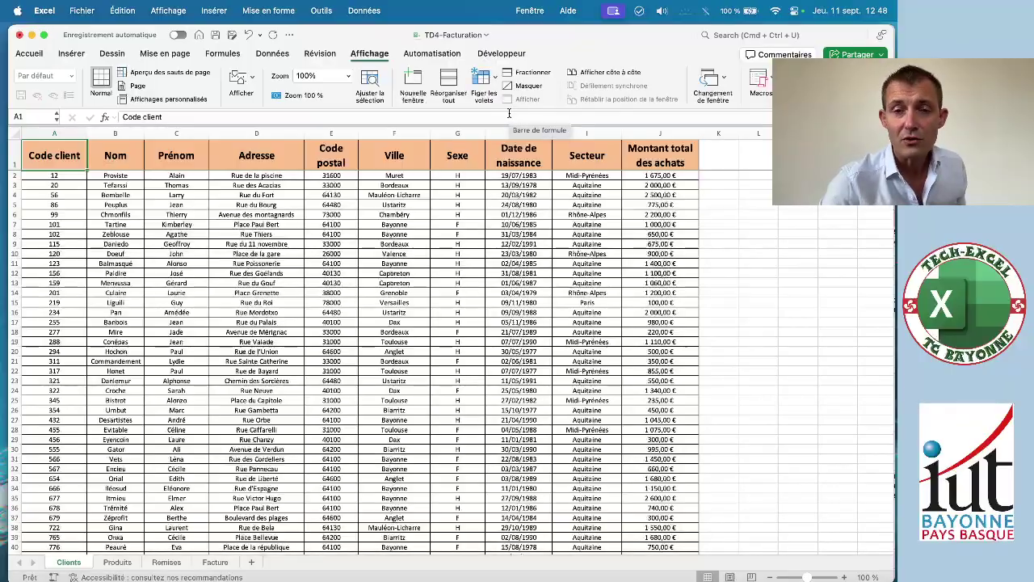
{"action": "scroll", "coordinate": [421, 362], "scroll_direction": "down", "scroll_amount": 5}
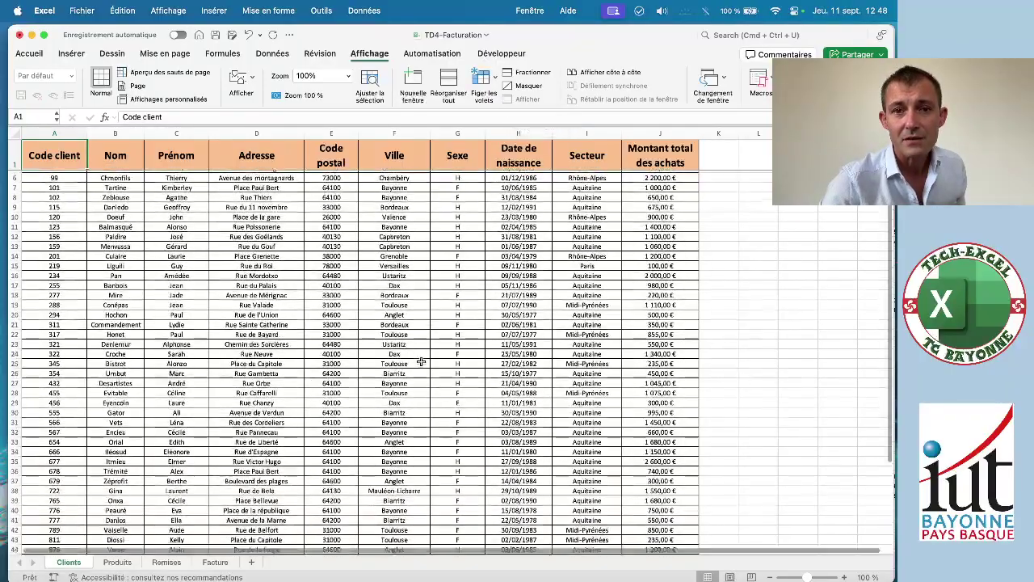
Check the frozen headers of the Clients sheet while browsing the list, and unfreeze its panes.
{"action": "scroll", "coordinate": [420, 362], "scroll_direction": "up", "scroll_amount": 5}
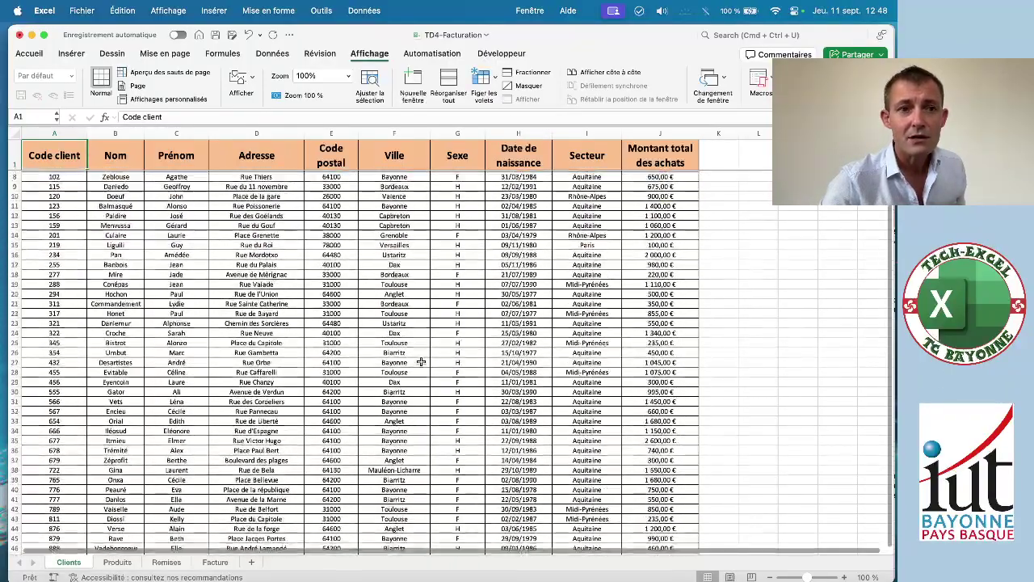
{"action": "scroll", "coordinate": [421, 362], "scroll_direction": "down", "scroll_amount": 2}
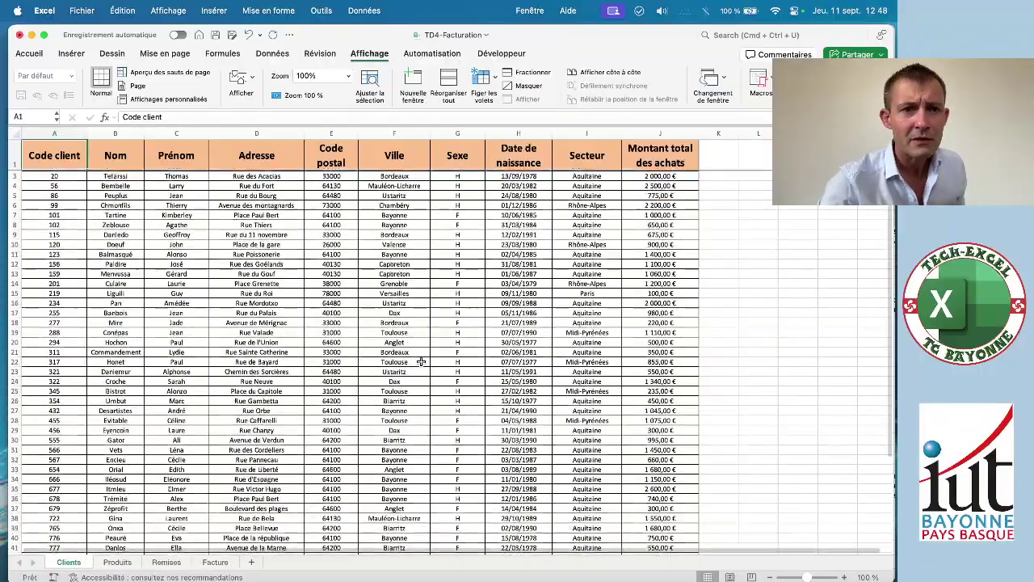
{"action": "scroll", "coordinate": [421, 362], "scroll_direction": "up", "scroll_amount": 2}
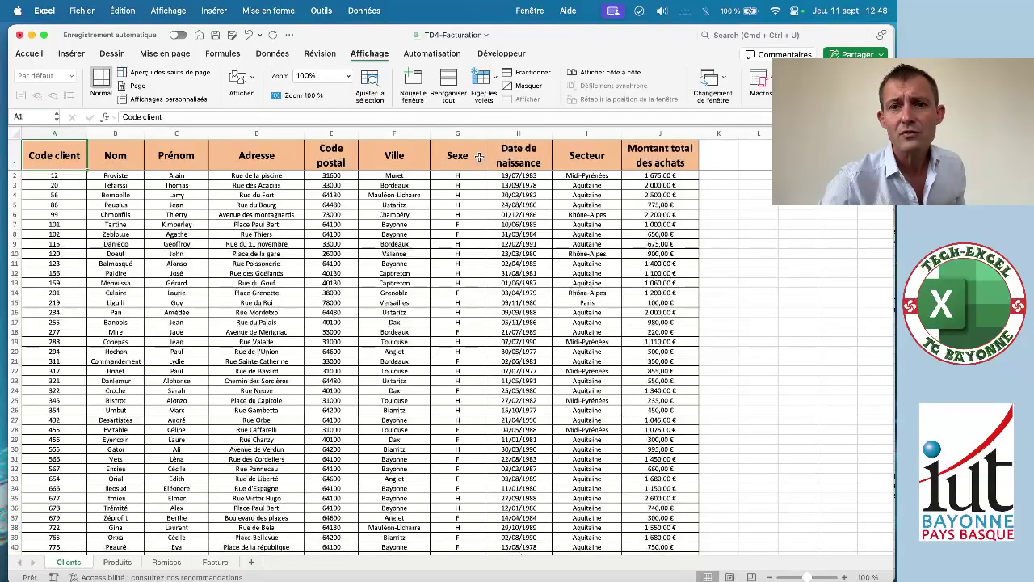
{"action": "left_click", "coordinate": [496, 77]}
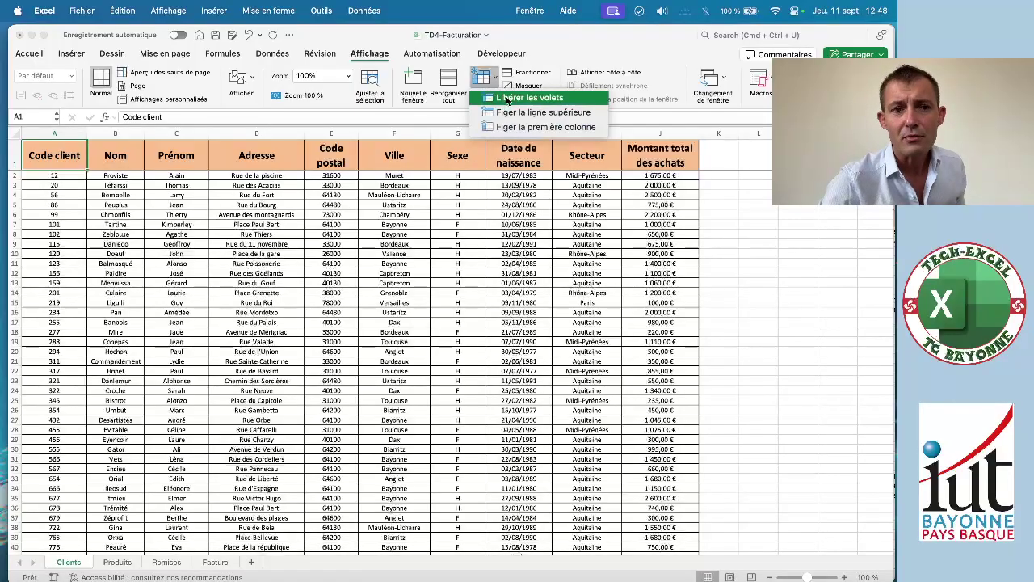
{"action": "left_click", "coordinate": [505, 98]}
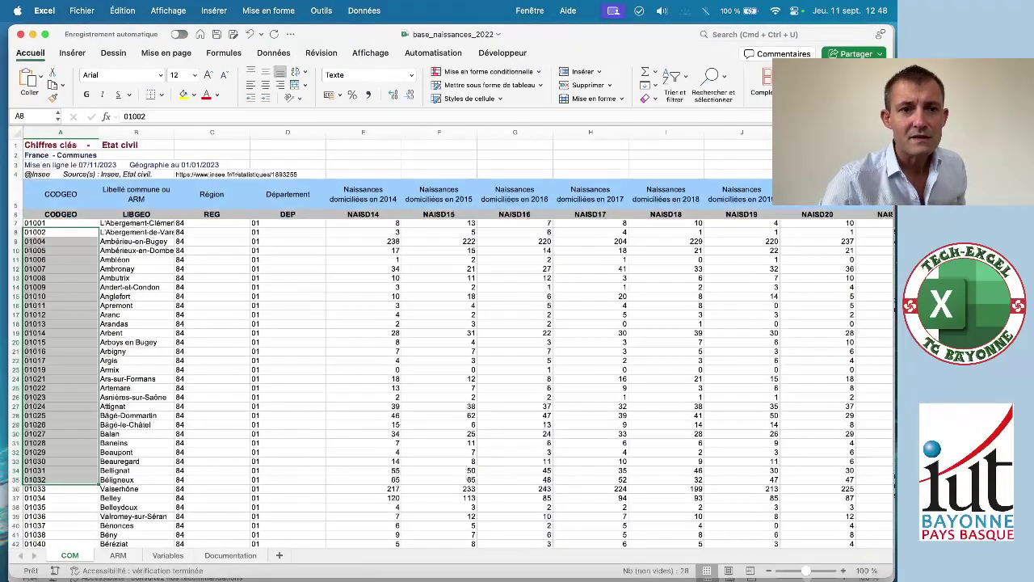
Switch to the base_naissances_2022 workbook and examine the COM sheet's commune names, header rows and birth figures.
{"action": "left_click", "coordinate": [276, 370]}
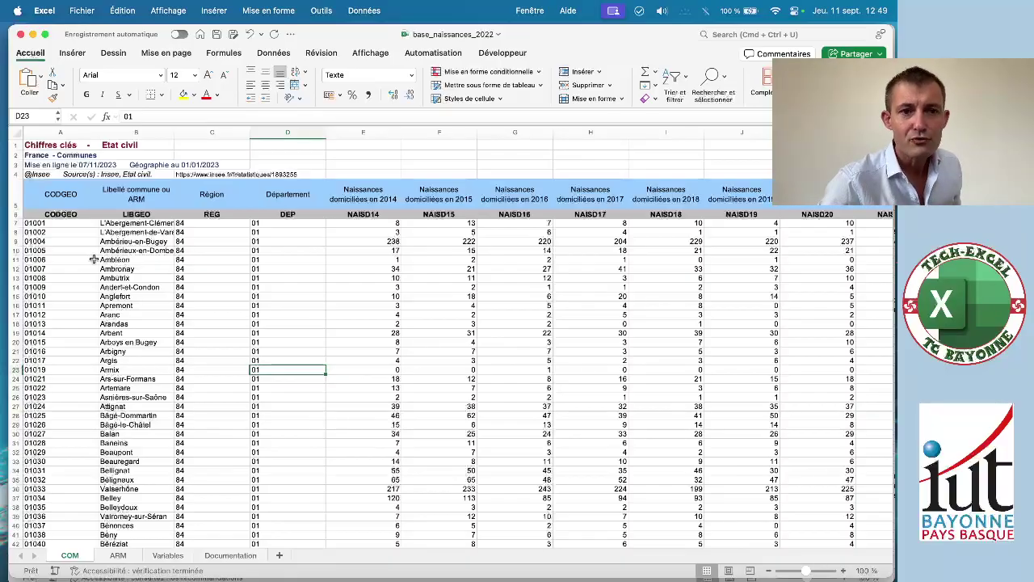
{"action": "left_click", "coordinate": [135, 223]}
{"action": "left_click_drag", "start_coordinate": [135, 223], "coordinate": [121, 509]}
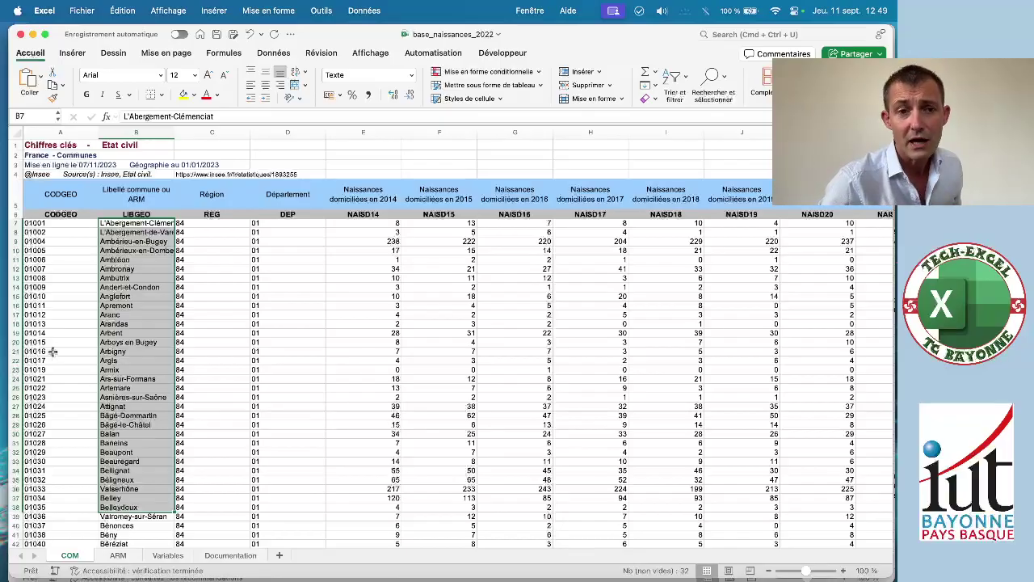
{"action": "left_click", "coordinate": [128, 343]}
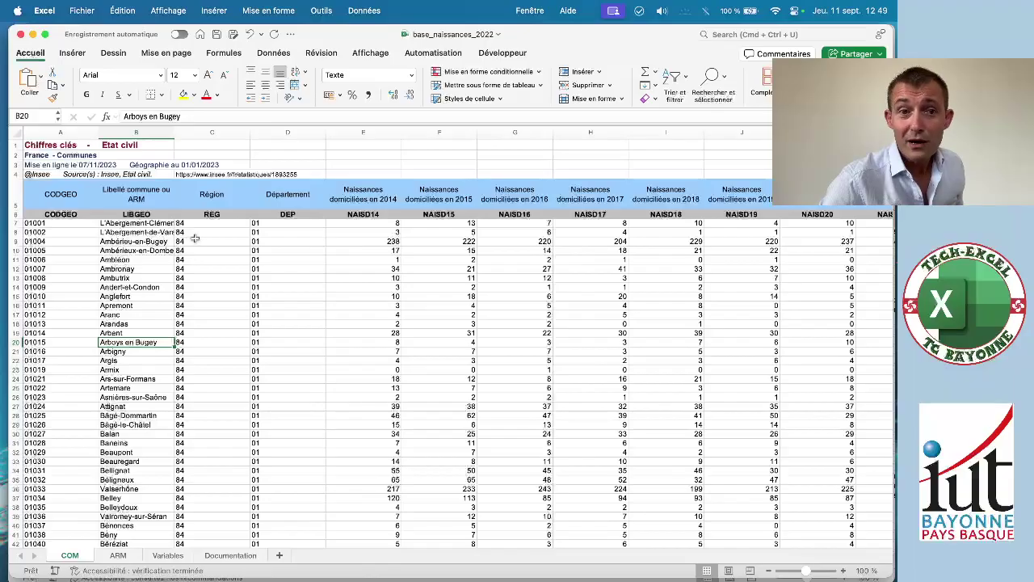
{"action": "left_click_drag", "start_coordinate": [205, 144], "coordinate": [210, 212]}
{"action": "left_click", "coordinate": [272, 213]}
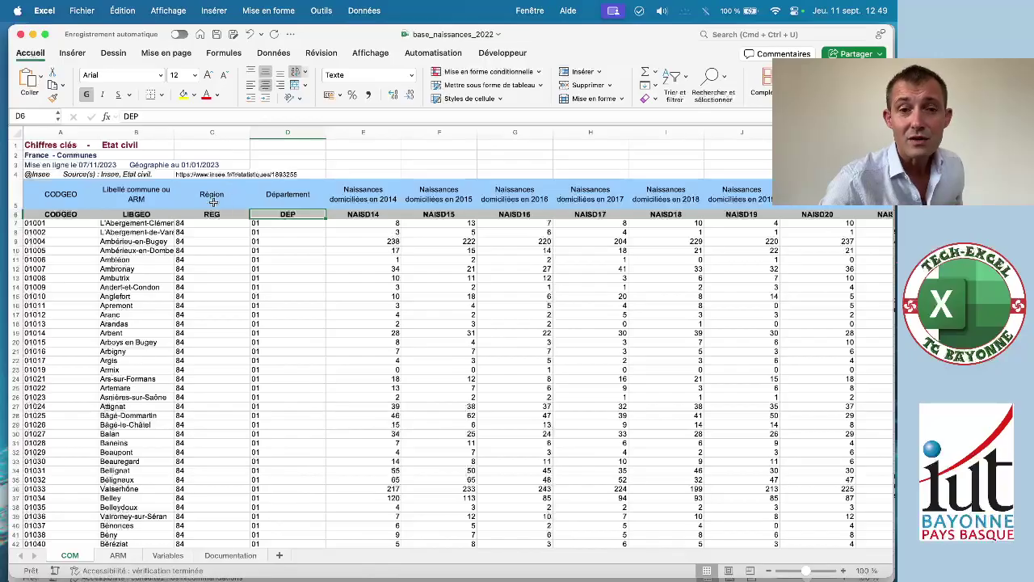
{"action": "left_click", "coordinate": [451, 324]}
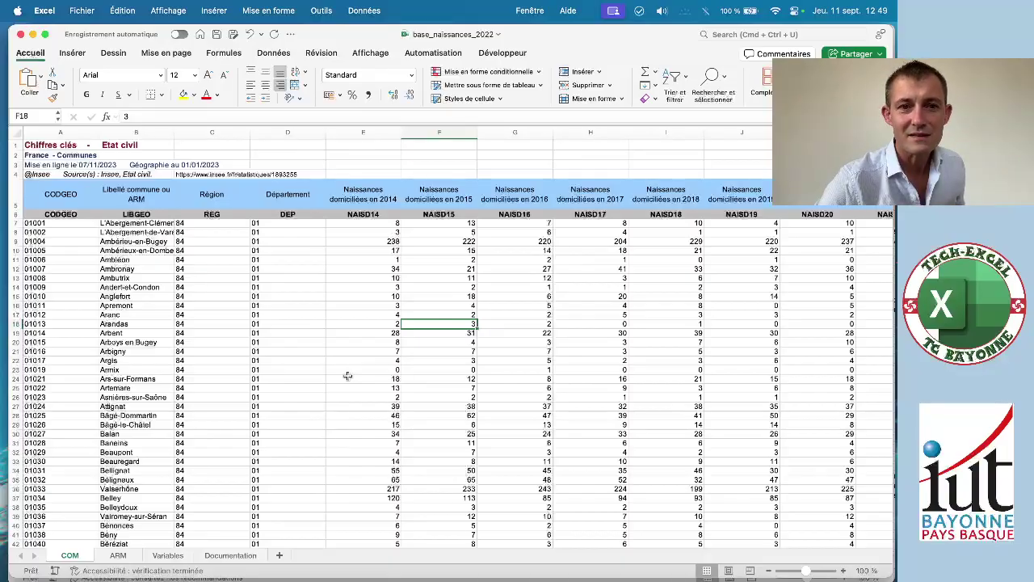
Freeze the COM sheet's panes at cell C7 to lock rows 1 to 6 and columns A and B, and check them by browsing.
{"action": "left_click", "coordinate": [217, 223]}
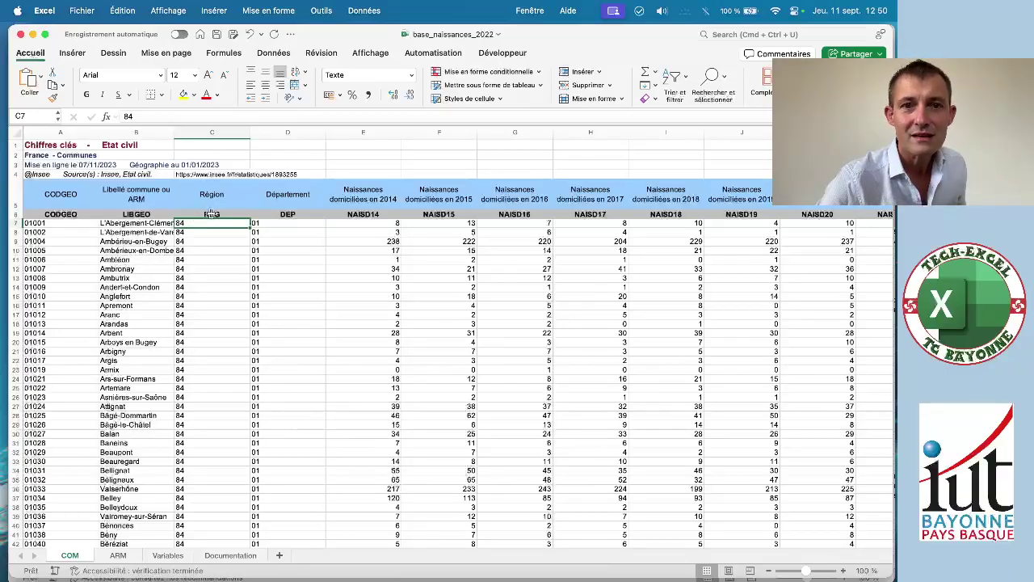
{"action": "left_click", "coordinate": [370, 53]}
{"action": "left_click", "coordinate": [492, 78]}
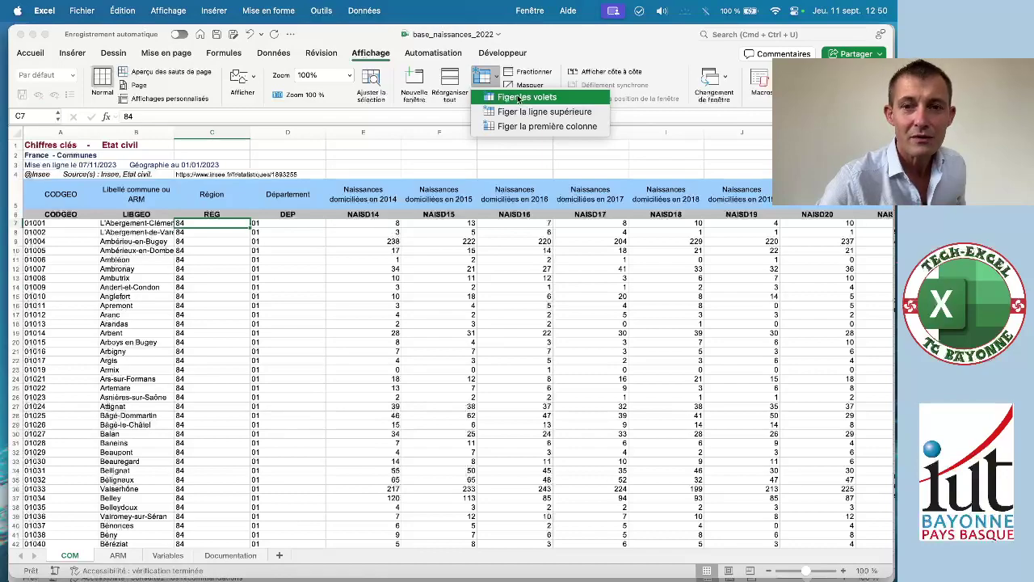
{"action": "left_click", "coordinate": [519, 97]}
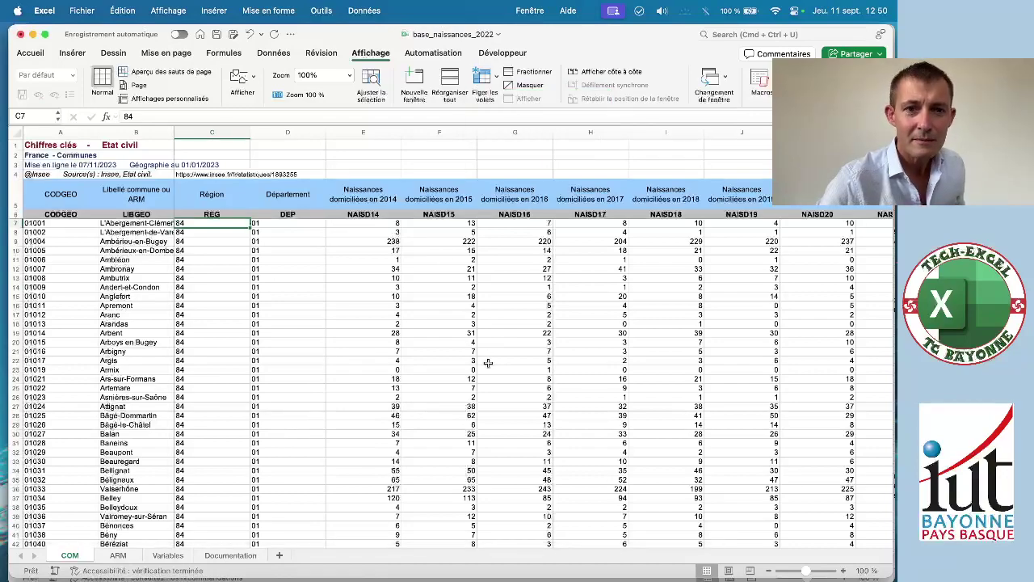
{"action": "scroll", "coordinate": [496, 409], "scroll_direction": "right", "scroll_amount": 3}
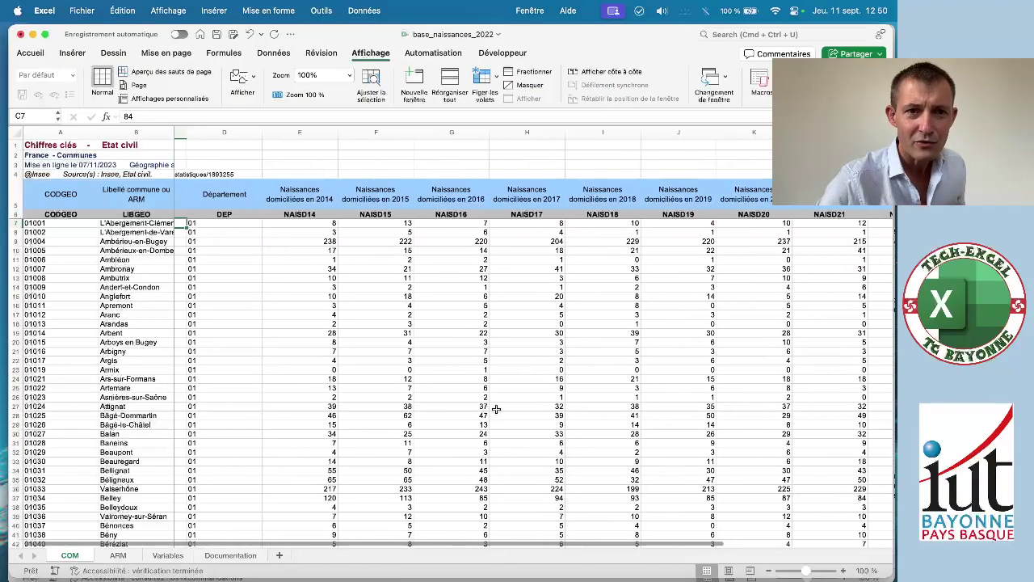
{"action": "scroll", "coordinate": [496, 409], "scroll_direction": "left", "scroll_amount": 3}
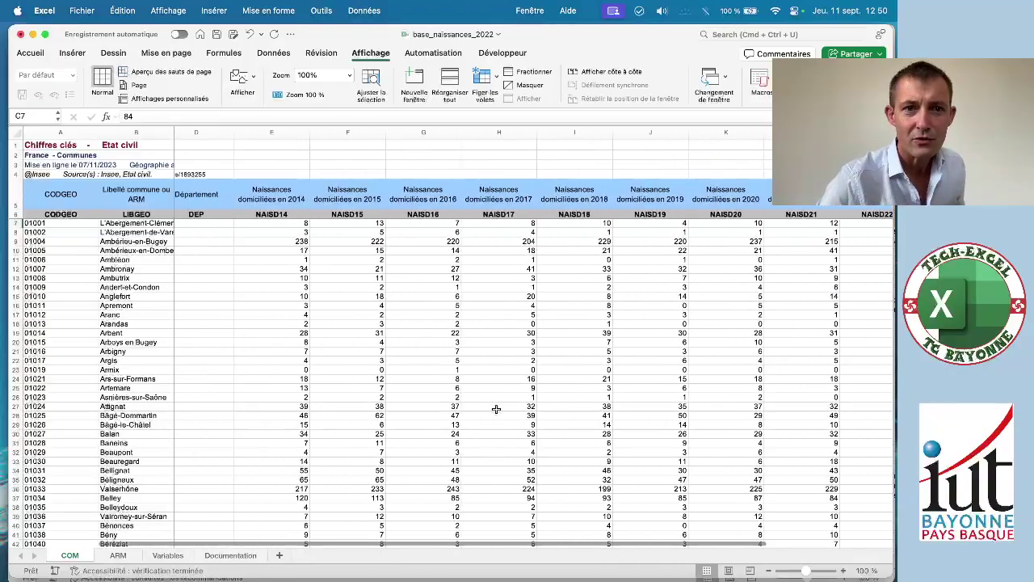
{"action": "scroll", "coordinate": [496, 409], "scroll_direction": "down", "scroll_amount": 8}
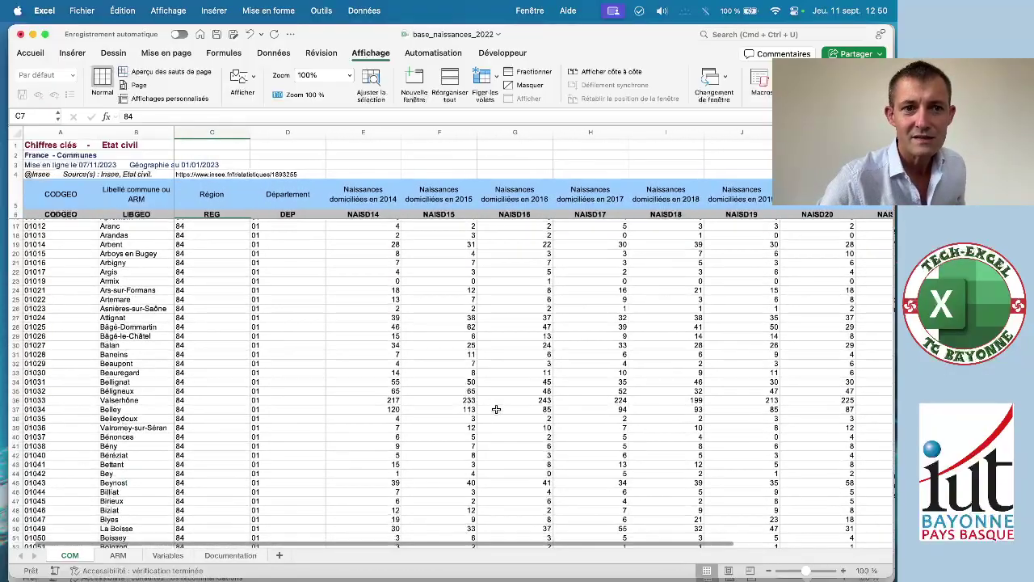
{"action": "scroll", "coordinate": [496, 410], "scroll_direction": "up", "scroll_amount": 8}
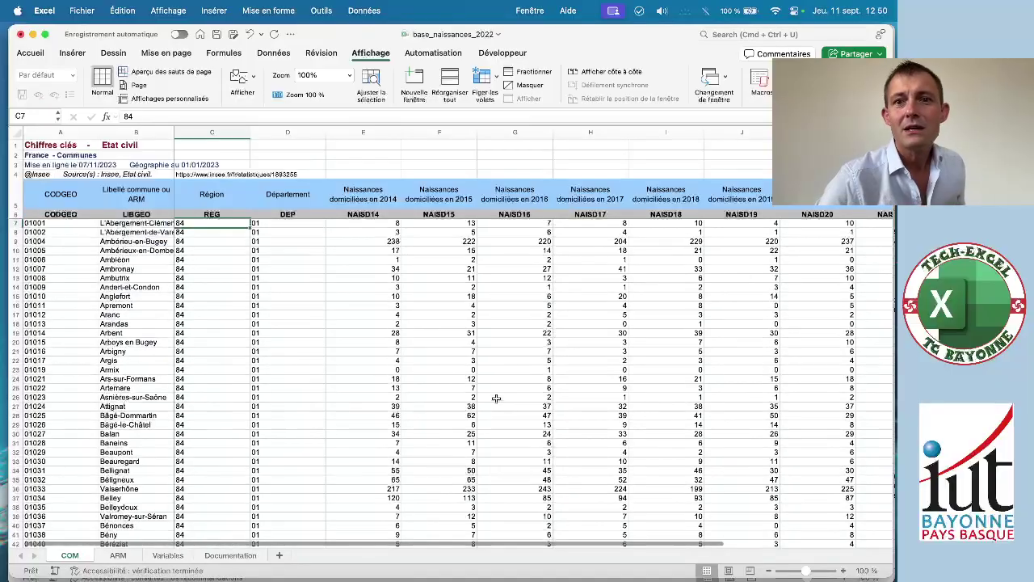
Unfreeze the COM sheet's panes and switch back to the TD2-Fréquentation des gares de France workbook.
{"action": "left_click", "coordinate": [483, 79]}
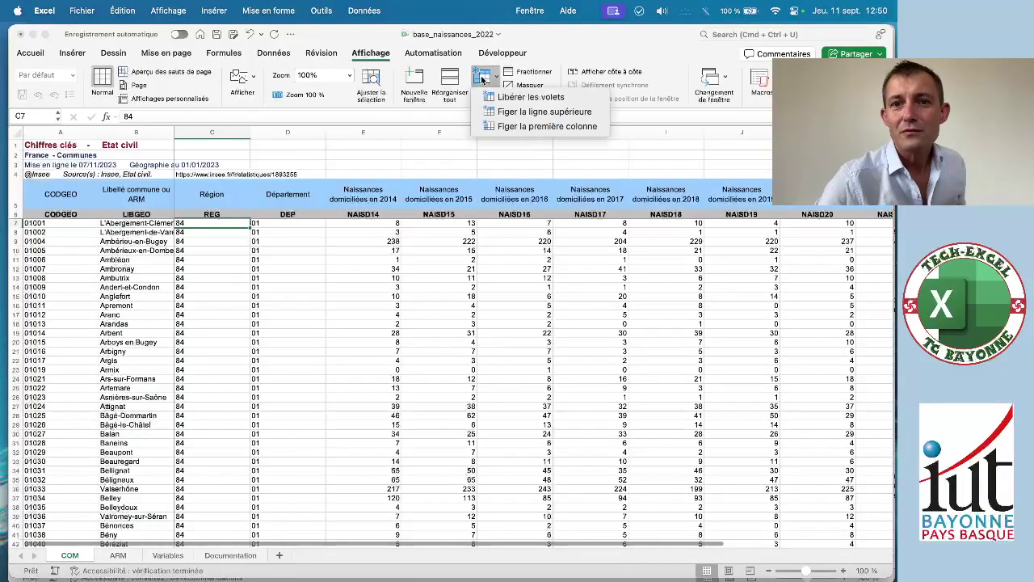
{"action": "left_click", "coordinate": [519, 97]}
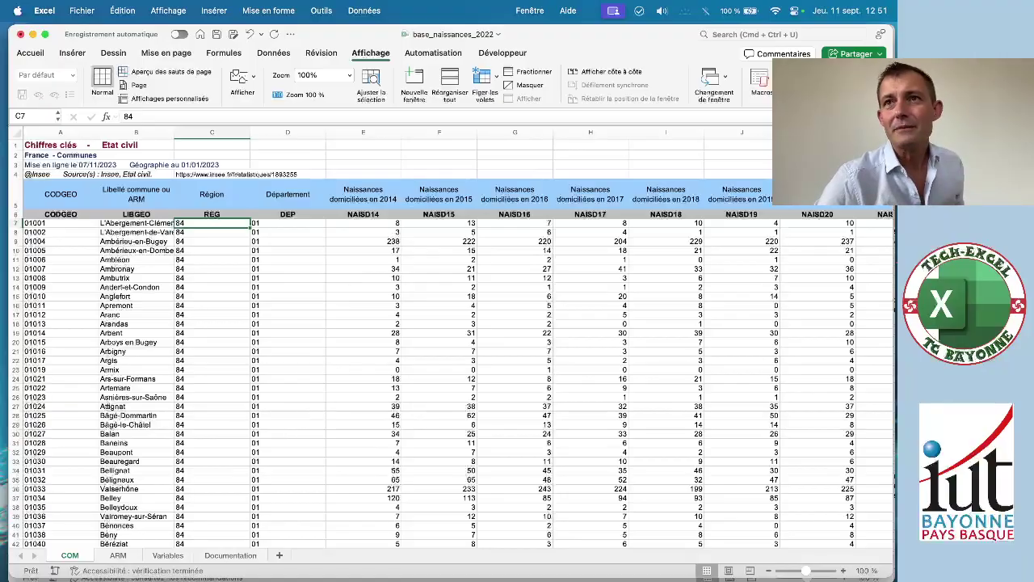
{"action": "key", "text": "super+grave"}
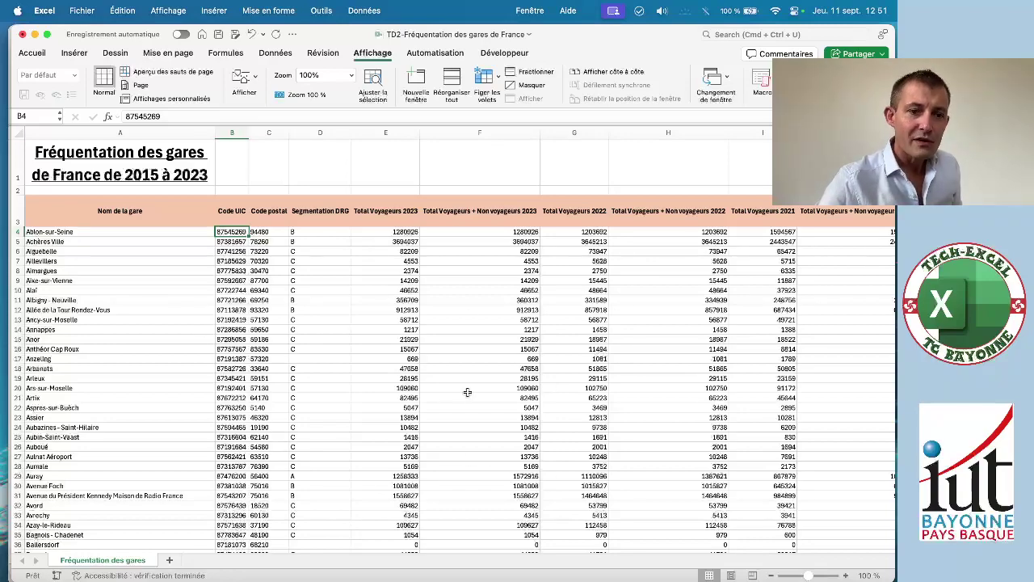
Sort the station attendance table by Nom de la gare from A to Z.
{"action": "left_click", "coordinate": [85, 357]}
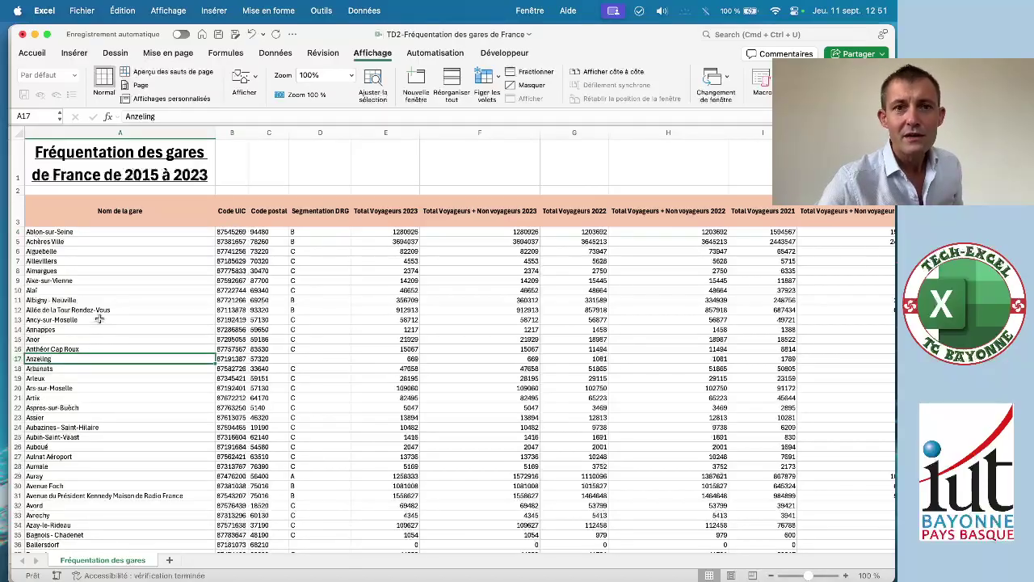
{"action": "left_click", "coordinate": [276, 53]}
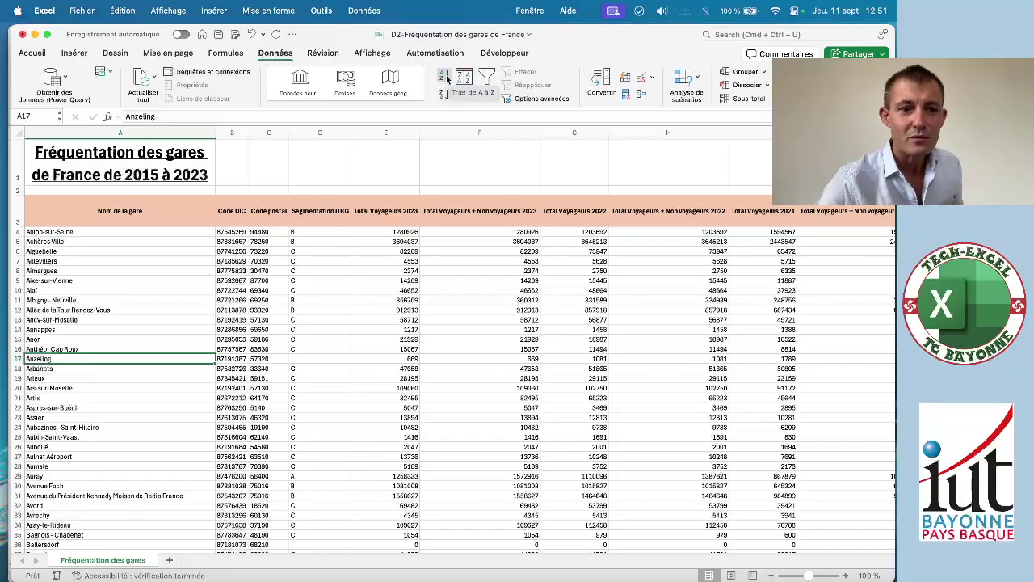
{"action": "left_click", "coordinate": [447, 78]}
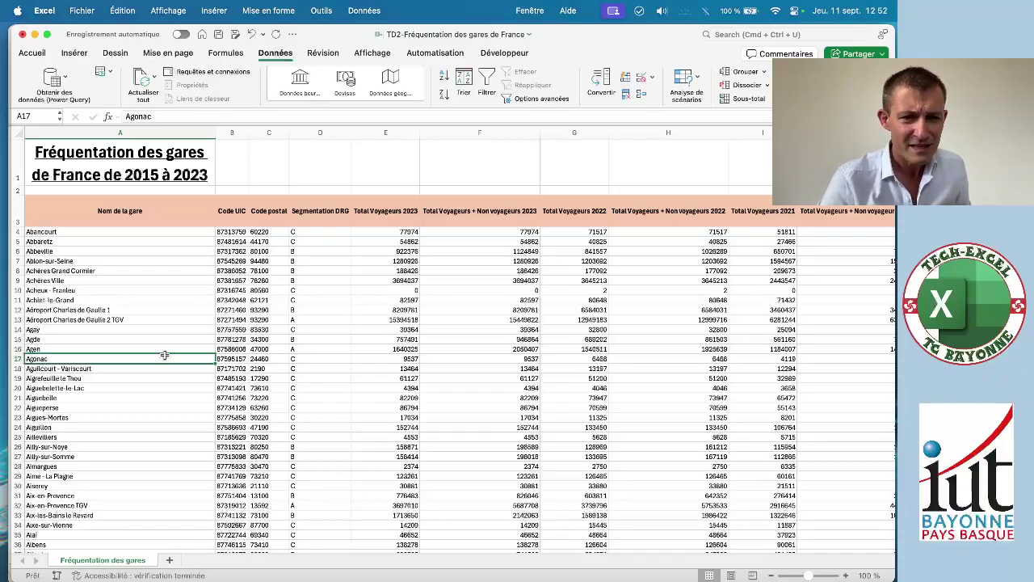
Sort the table by Nom de la gare from Z to A and examine the order of the station names.
{"action": "left_click", "coordinate": [107, 312]}
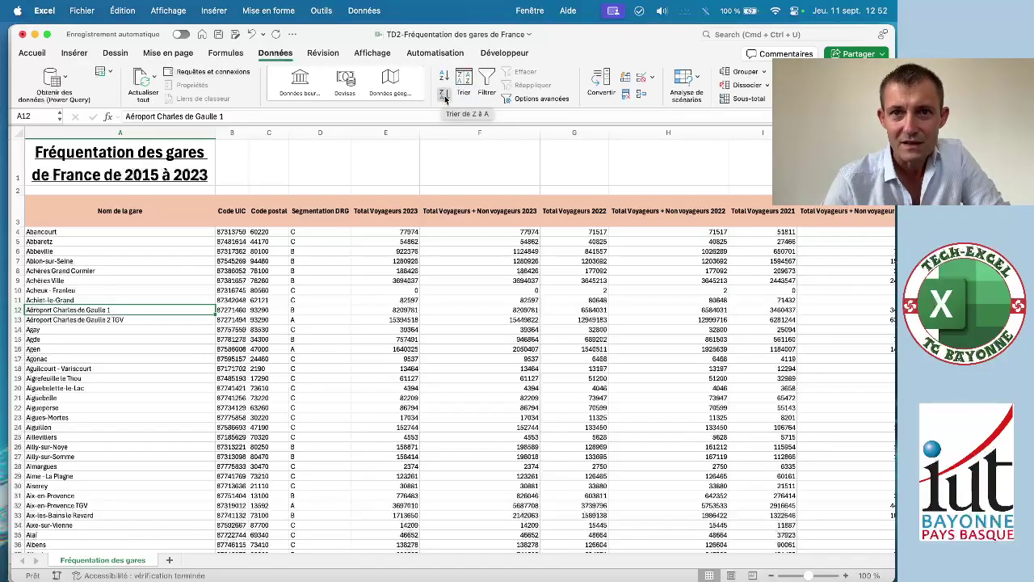
{"action": "left_click", "coordinate": [445, 97]}
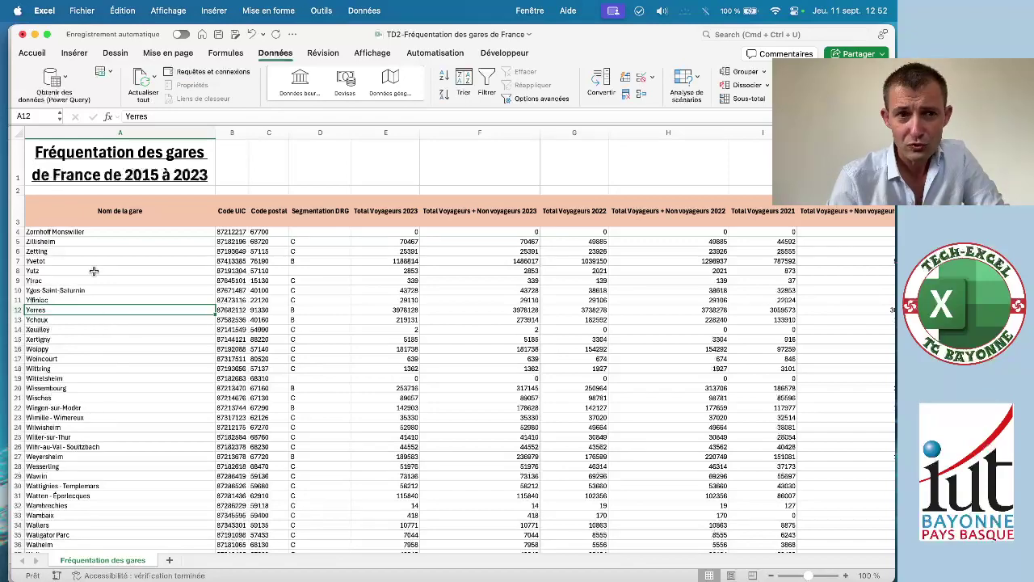
{"action": "left_click_drag", "start_coordinate": [93, 271], "coordinate": [90, 482]}
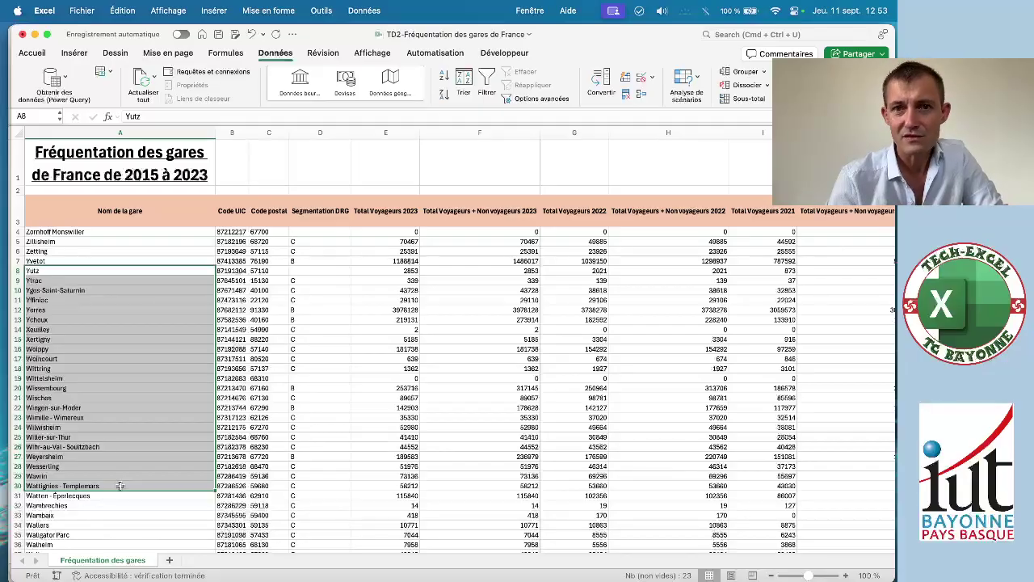
{"action": "left_click", "coordinate": [109, 349]}
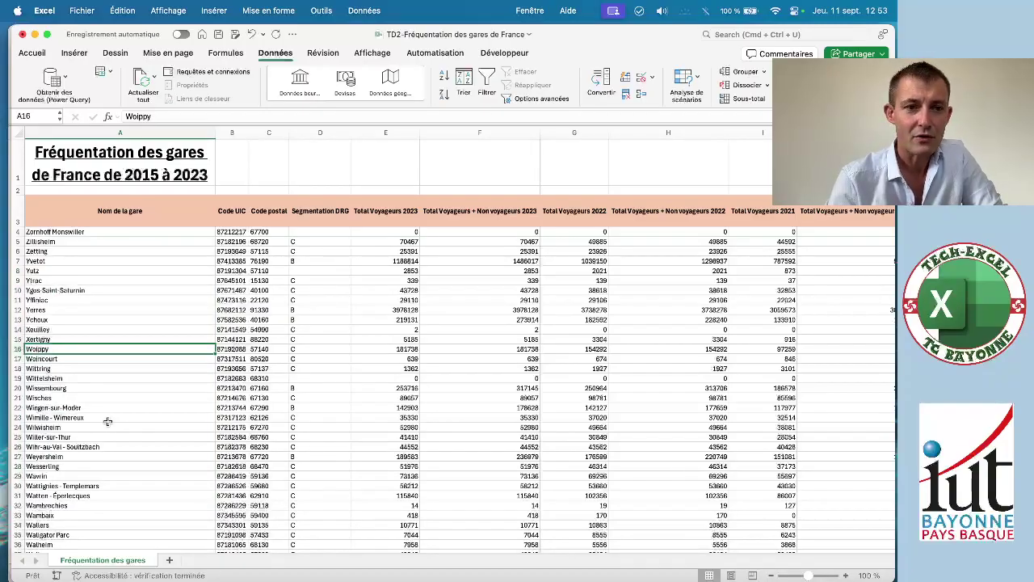
Restore the alphabetical A to Z order of the table by Nom de la gare.
{"action": "left_click", "coordinate": [85, 281]}
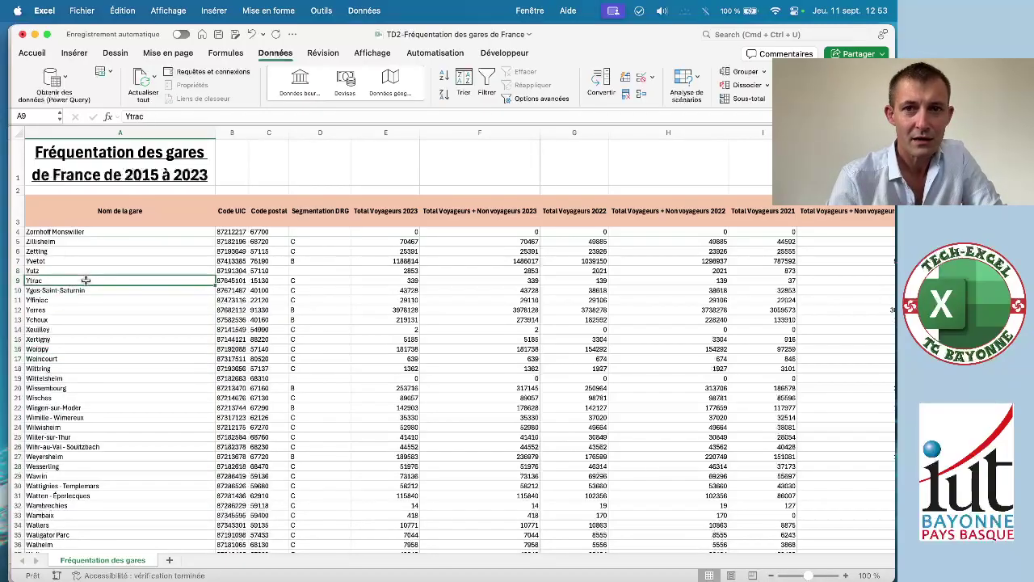
{"action": "left_click", "coordinate": [443, 78]}
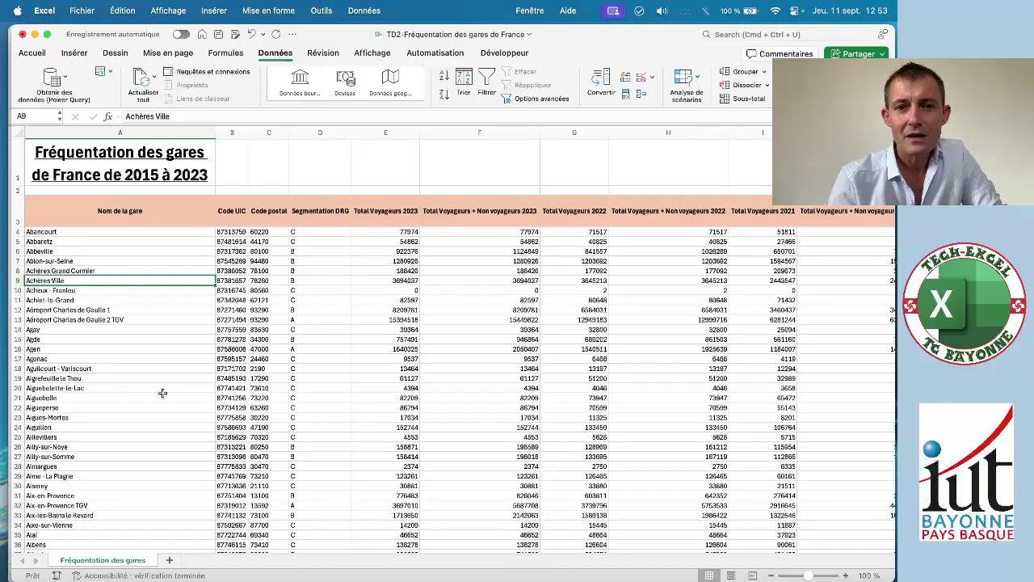
{"action": "scroll", "coordinate": [163, 393], "scroll_direction": "up", "scroll_amount": 3}
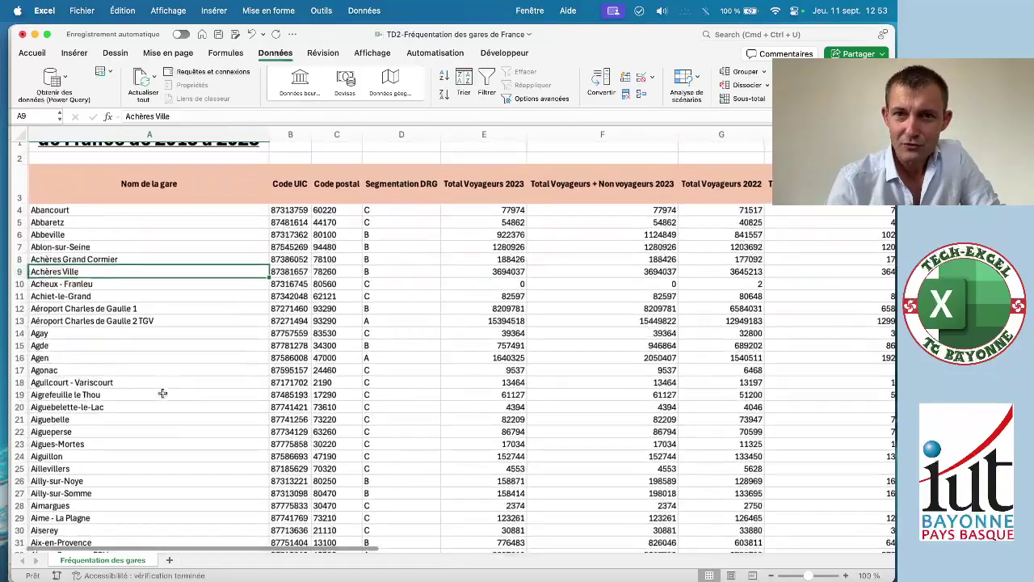
{"action": "scroll", "coordinate": [162, 392], "scroll_direction": "up", "scroll_amount": 3}
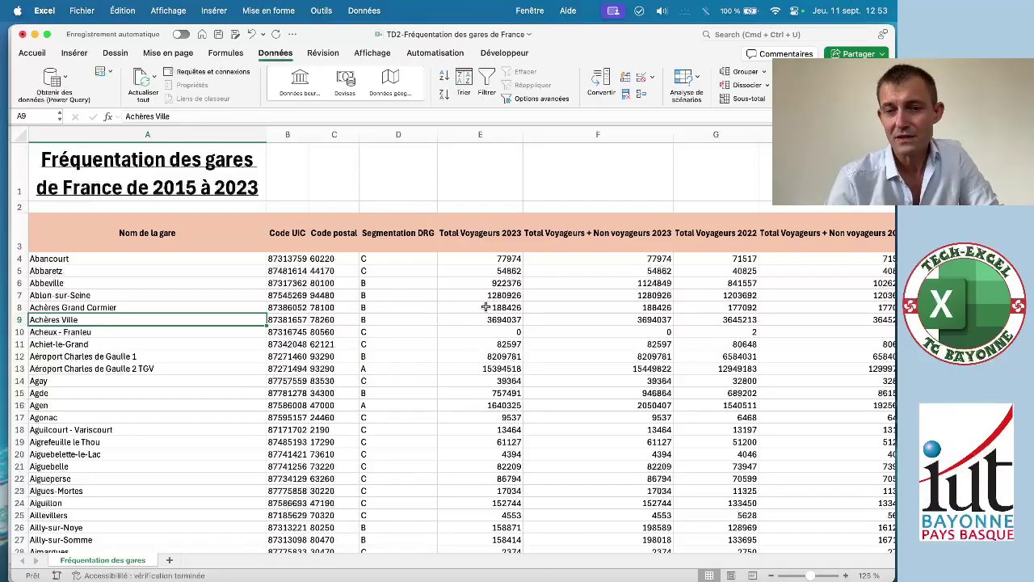
Sort the table by Total Voyageurs 2023 from largest to smallest, and re-sort it from smallest to largest.
{"action": "left_click", "coordinate": [491, 295]}
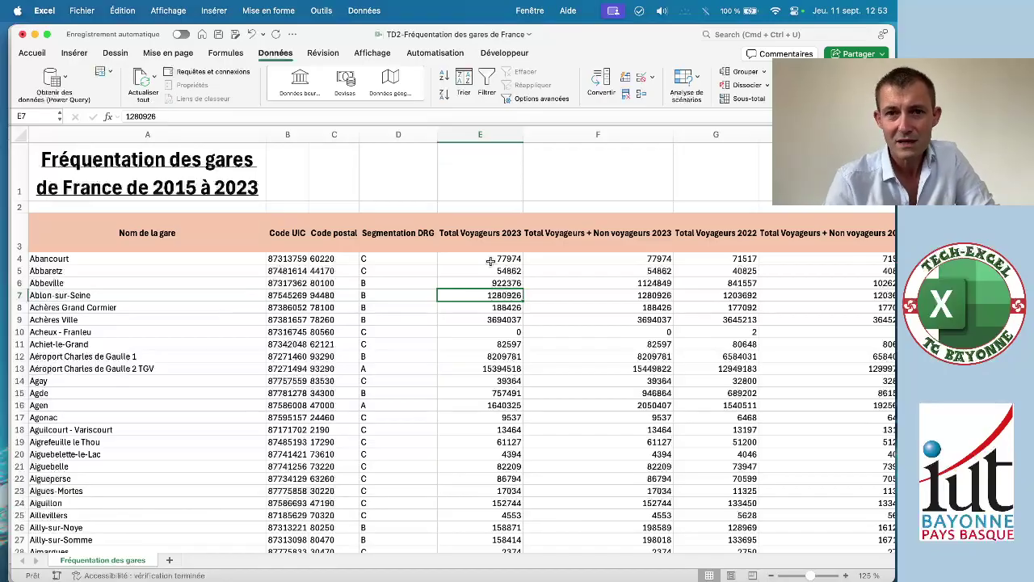
{"action": "left_click", "coordinate": [444, 95]}
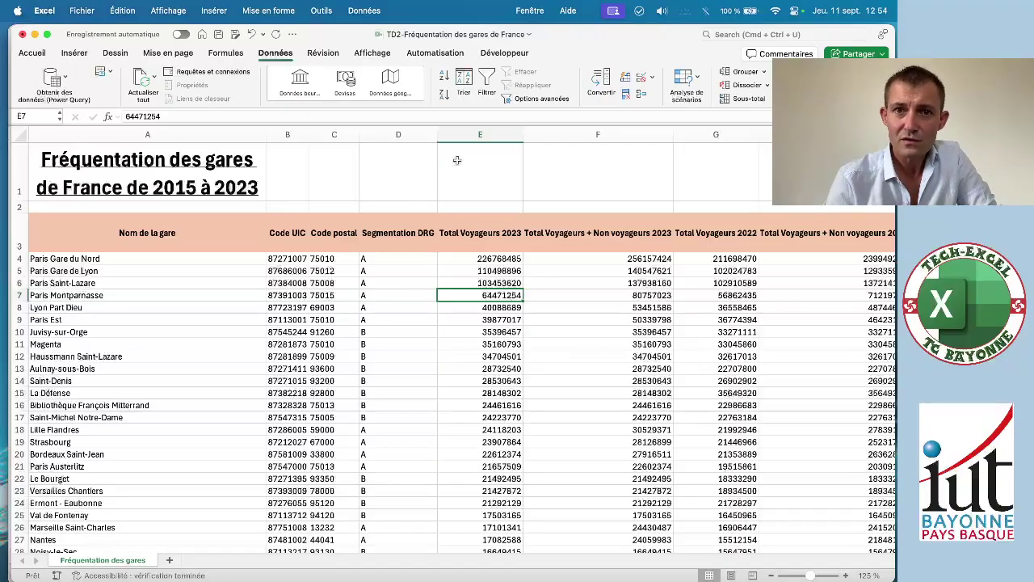
{"action": "left_click", "coordinate": [444, 75]}
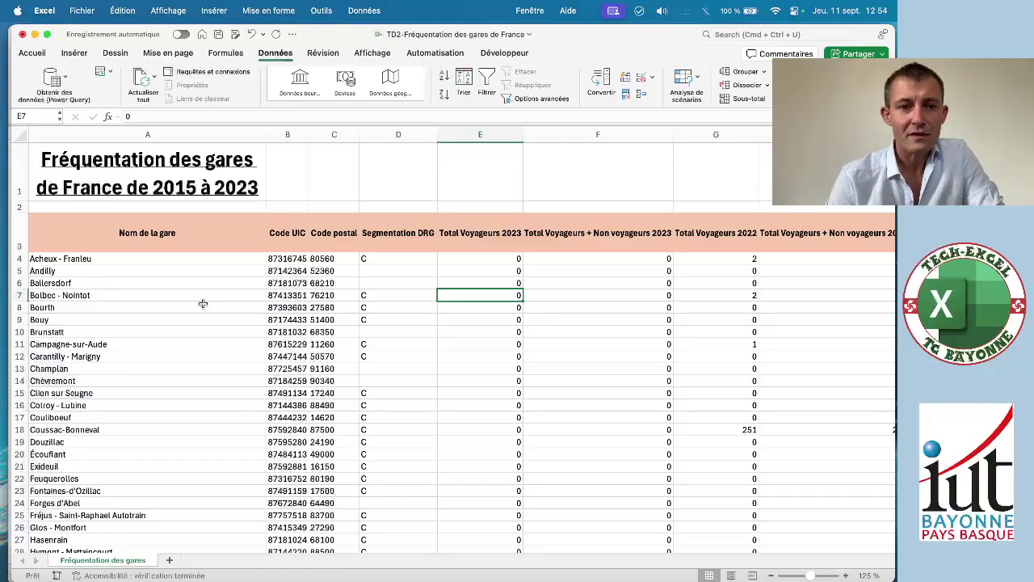
{"action": "left_click", "coordinate": [170, 325]}
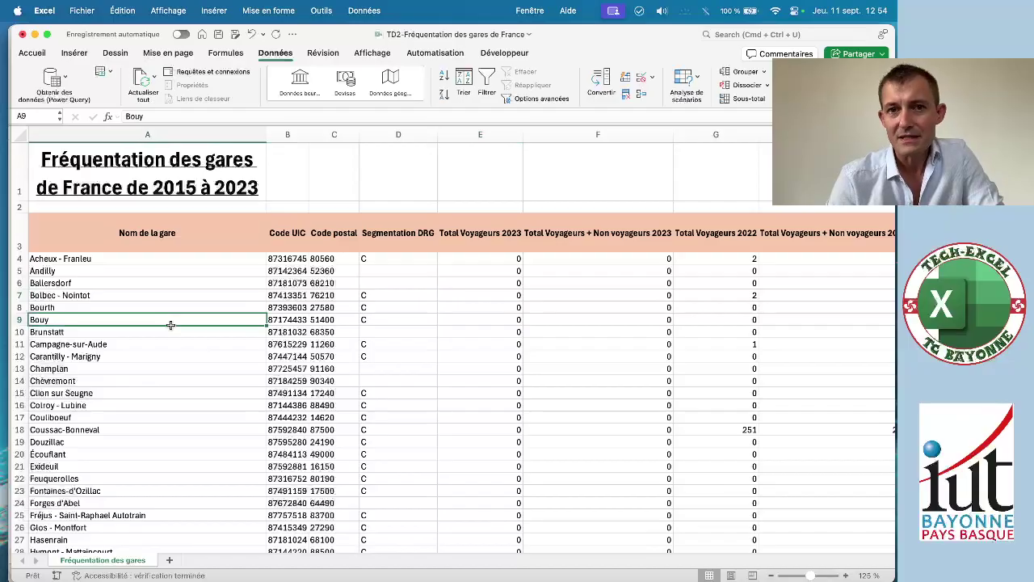
Re-sort the station attendance table by Nom de la gare from A to Z.
{"action": "left_click", "coordinate": [463, 311]}
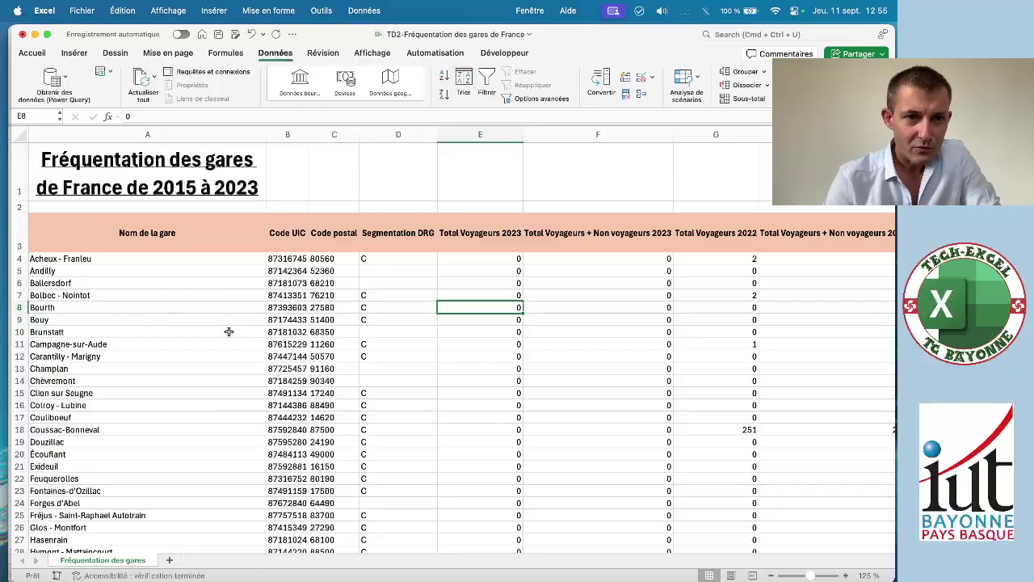
{"action": "left_click", "coordinate": [164, 310]}
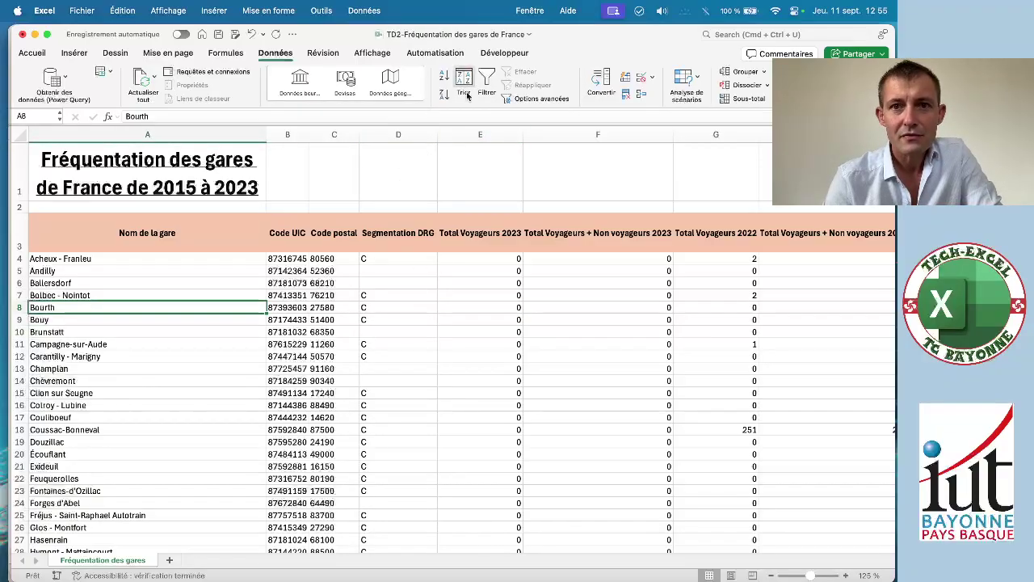
{"action": "left_click", "coordinate": [443, 76]}
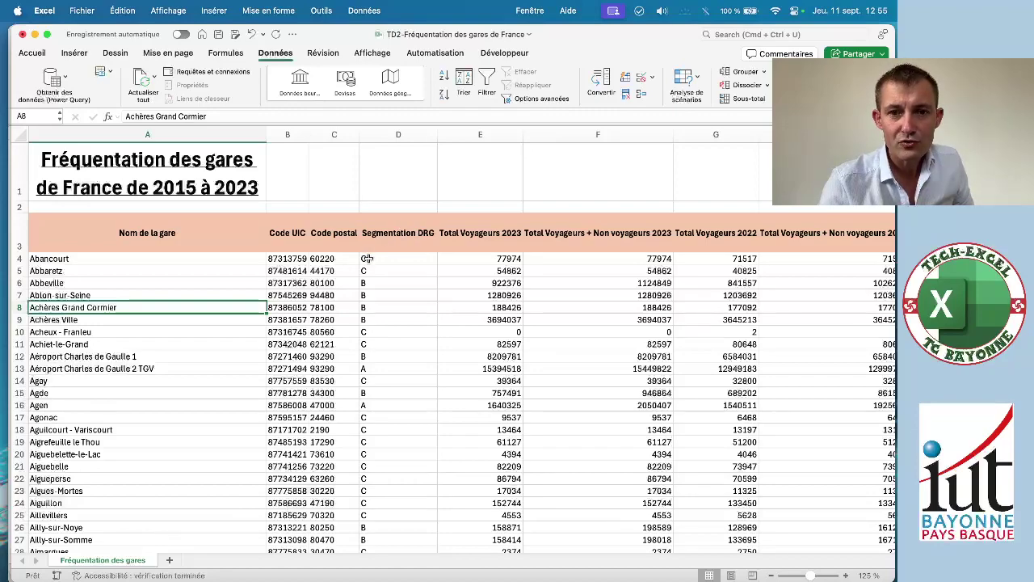
Sort the table by Segmentation DRG from A to Z and examine how the stations are grouped by segment.
{"action": "left_click", "coordinate": [374, 370]}
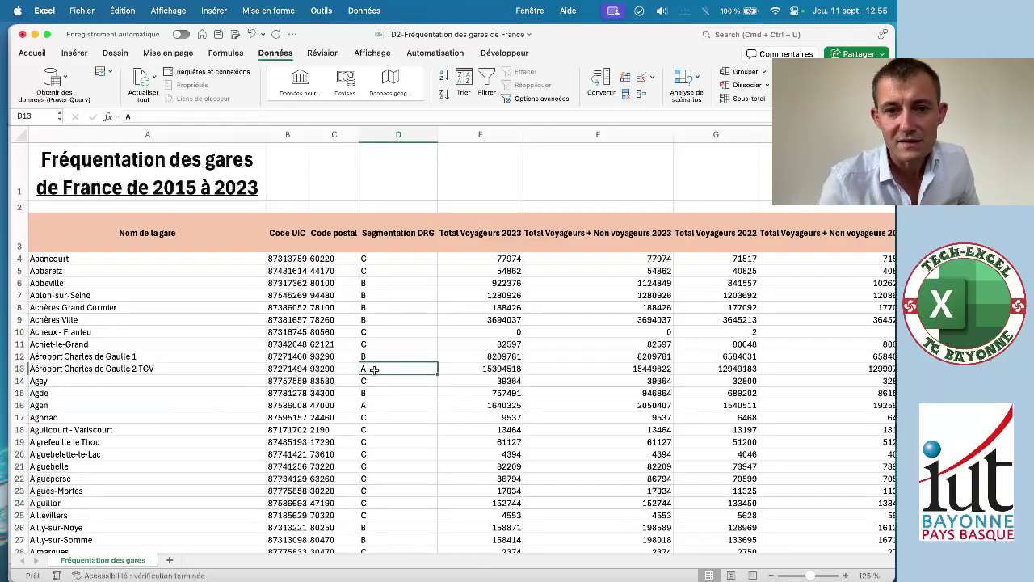
{"action": "left_click_drag", "start_coordinate": [377, 368], "coordinate": [236, 370]}
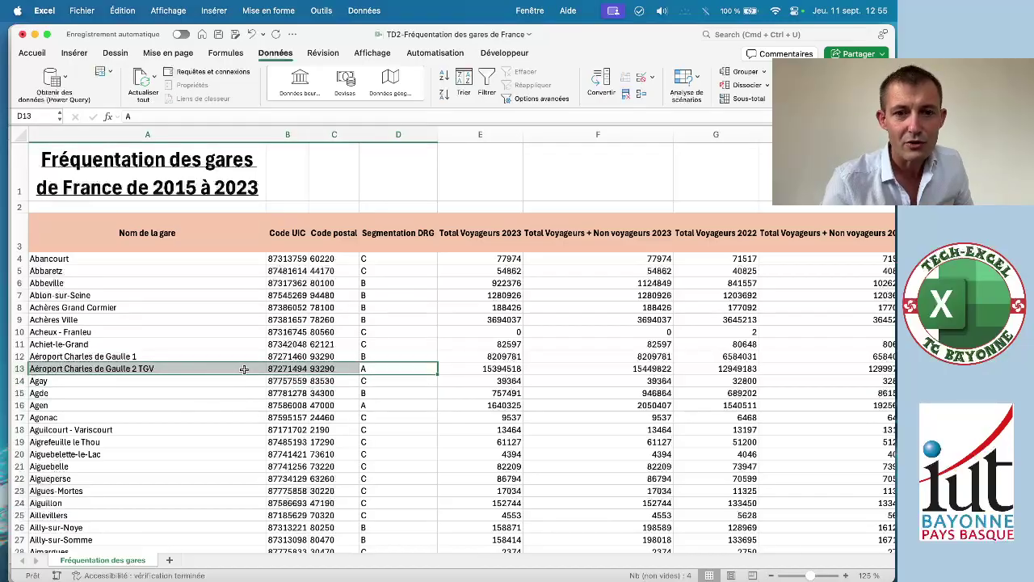
{"action": "left_click", "coordinate": [368, 369]}
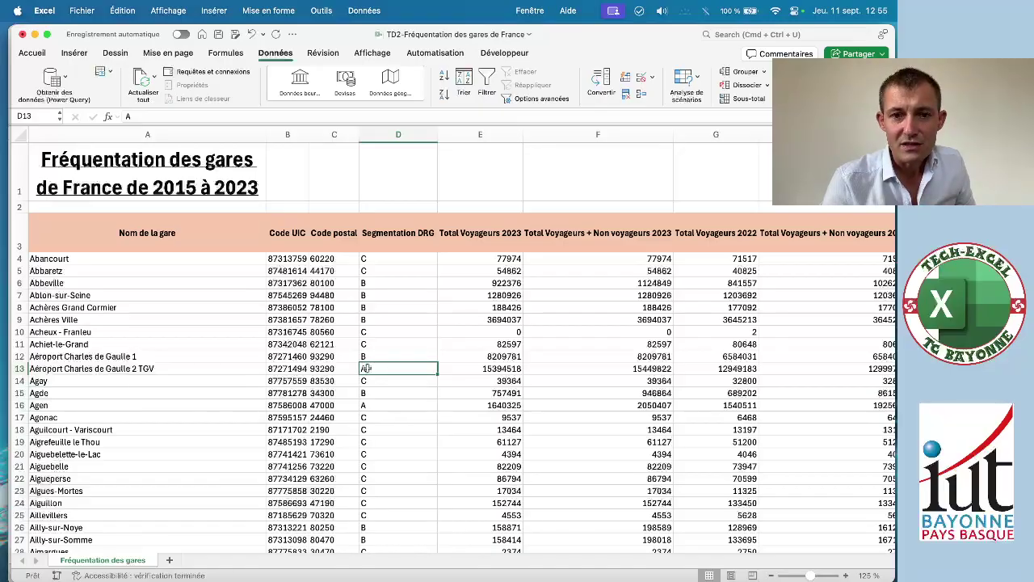
{"action": "left_click", "coordinate": [381, 320]}
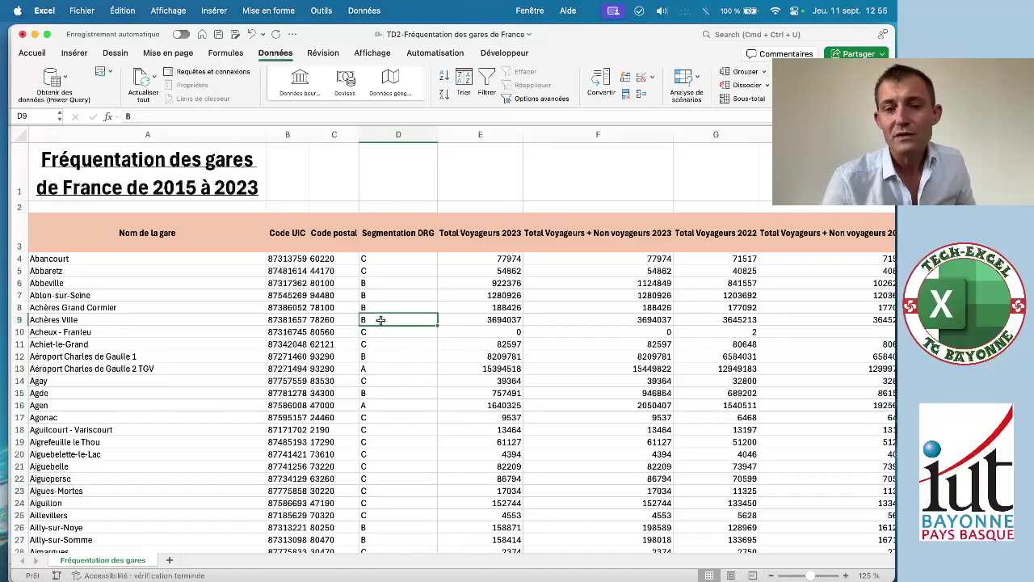
{"action": "left_click", "coordinate": [383, 268]}
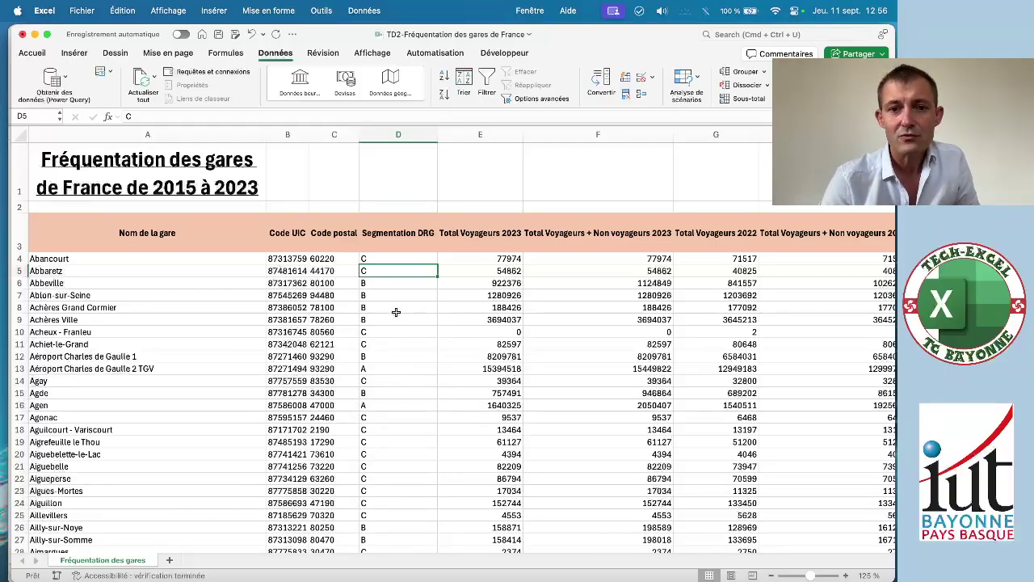
{"action": "left_click", "coordinate": [444, 75]}
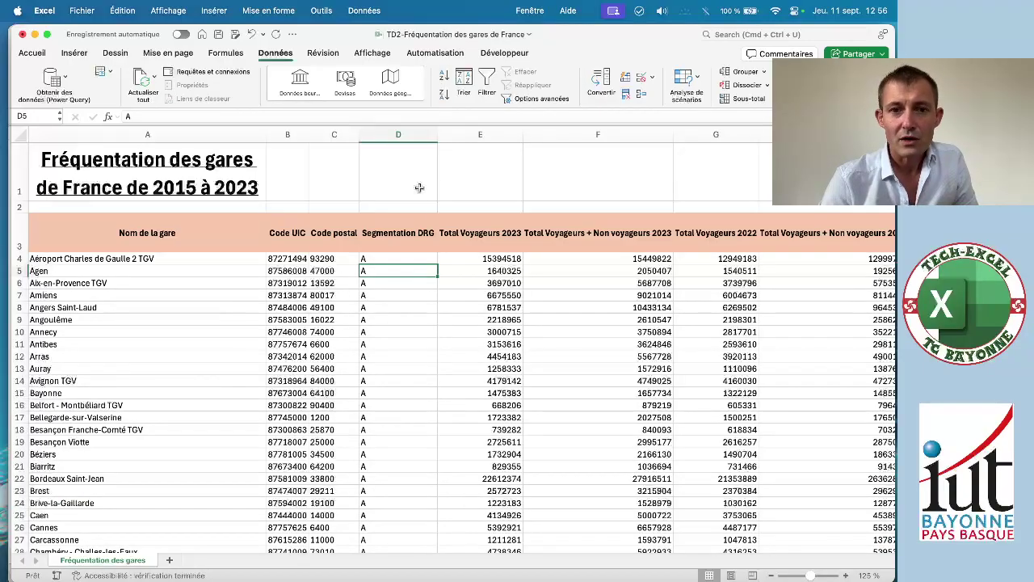
{"action": "scroll", "coordinate": [413, 370], "scroll_direction": "down", "scroll_amount": 10}
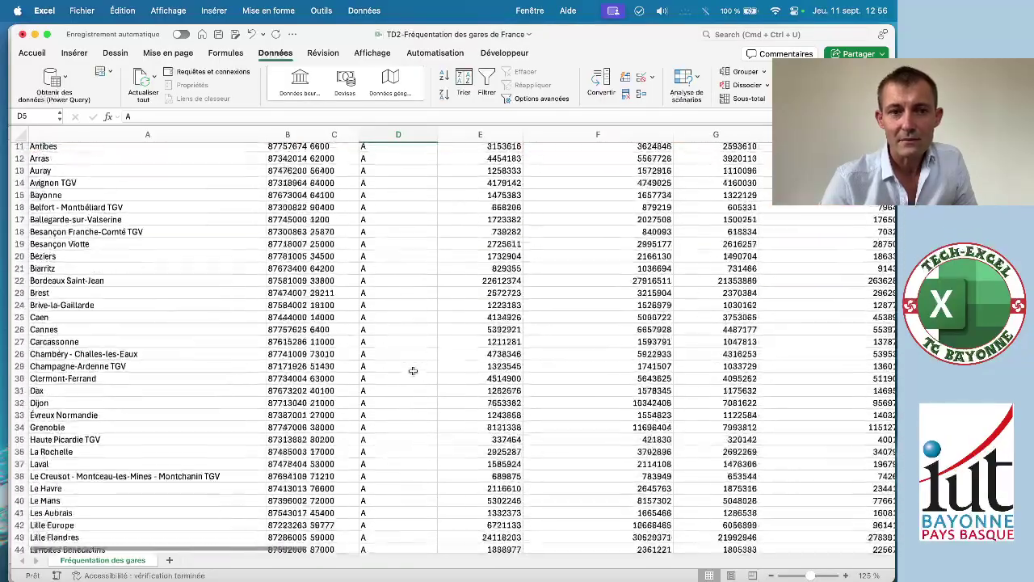
{"action": "scroll", "coordinate": [413, 371], "scroll_direction": "down", "scroll_amount": 15}
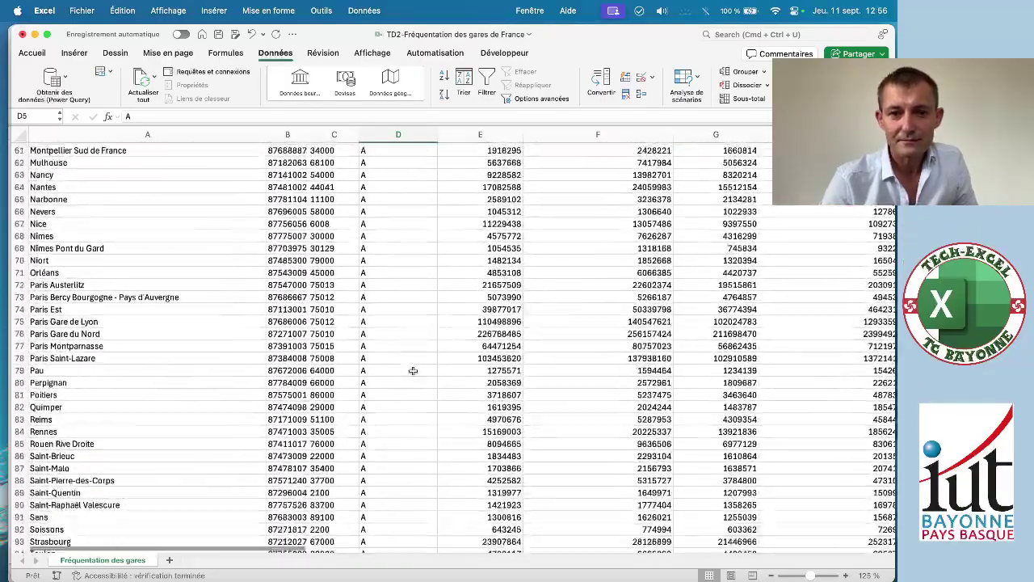
{"action": "scroll", "coordinate": [413, 370], "scroll_direction": "down", "scroll_amount": 2}
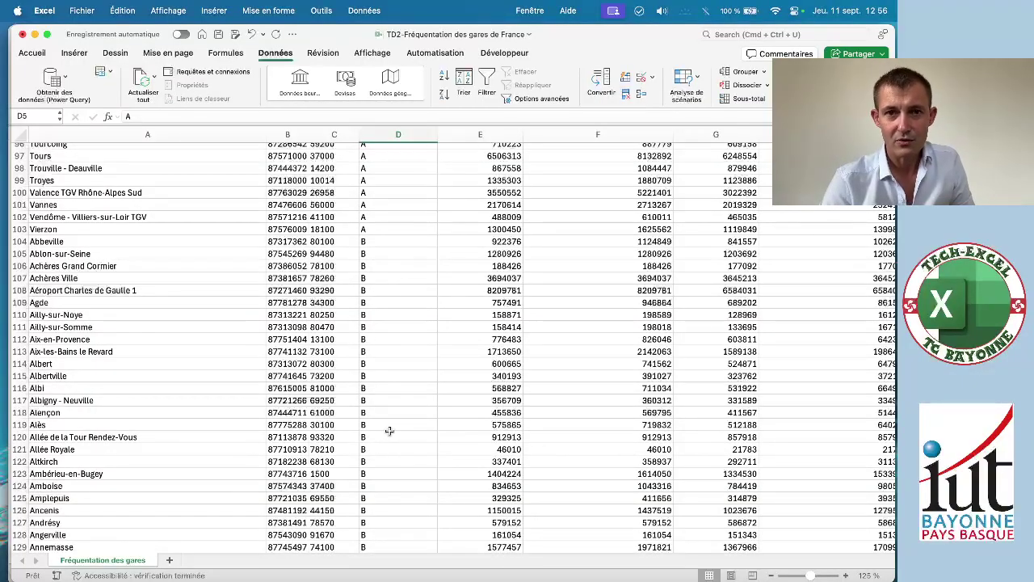
{"action": "scroll", "coordinate": [389, 430], "scroll_direction": "up", "scroll_amount": 20}
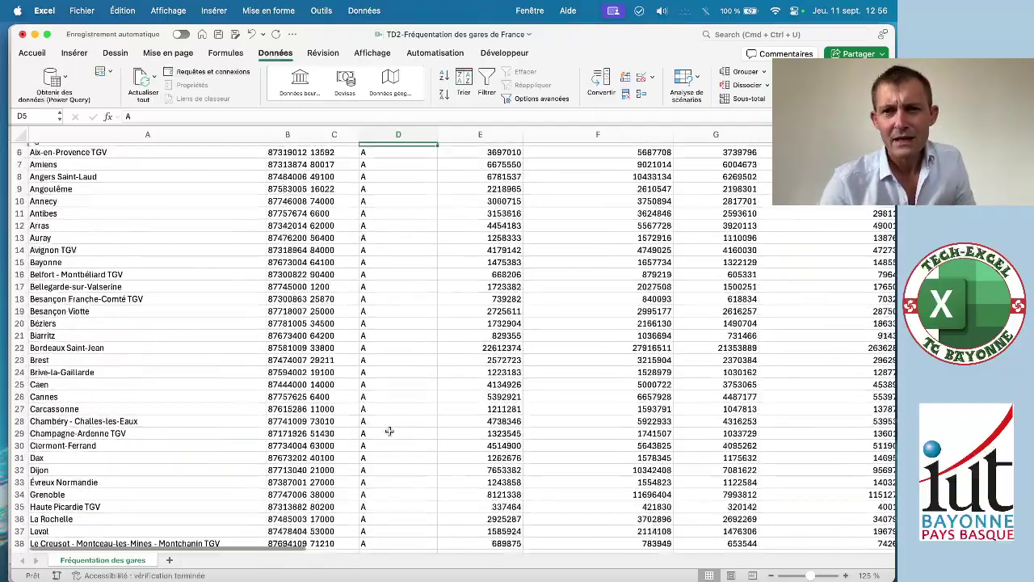
{"action": "scroll", "coordinate": [389, 431], "scroll_direction": "up", "scroll_amount": 3}
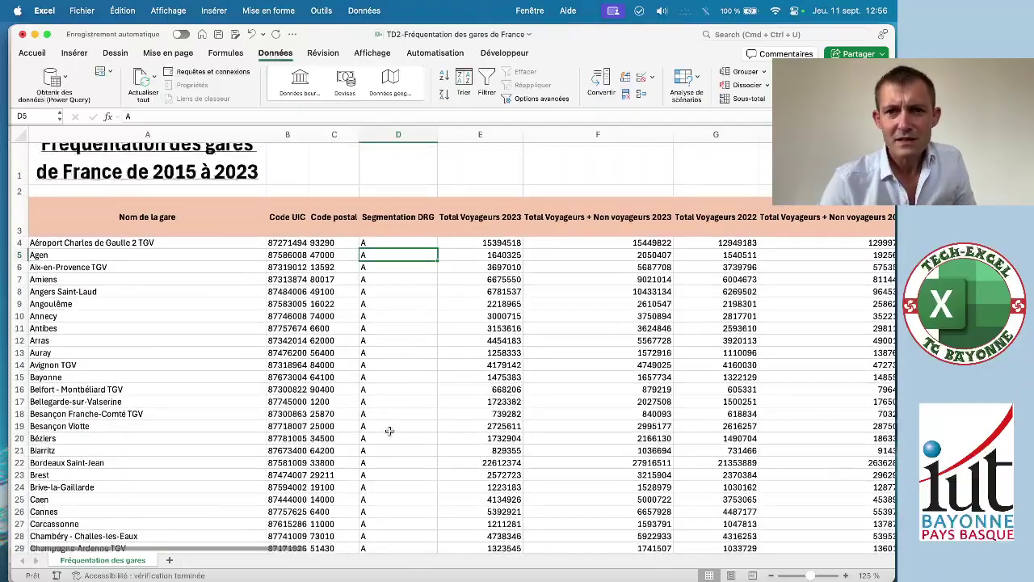
Examine the order of the Total Voyageurs 2023 values within the A and B segments.
{"action": "left_click", "coordinate": [487, 245]}
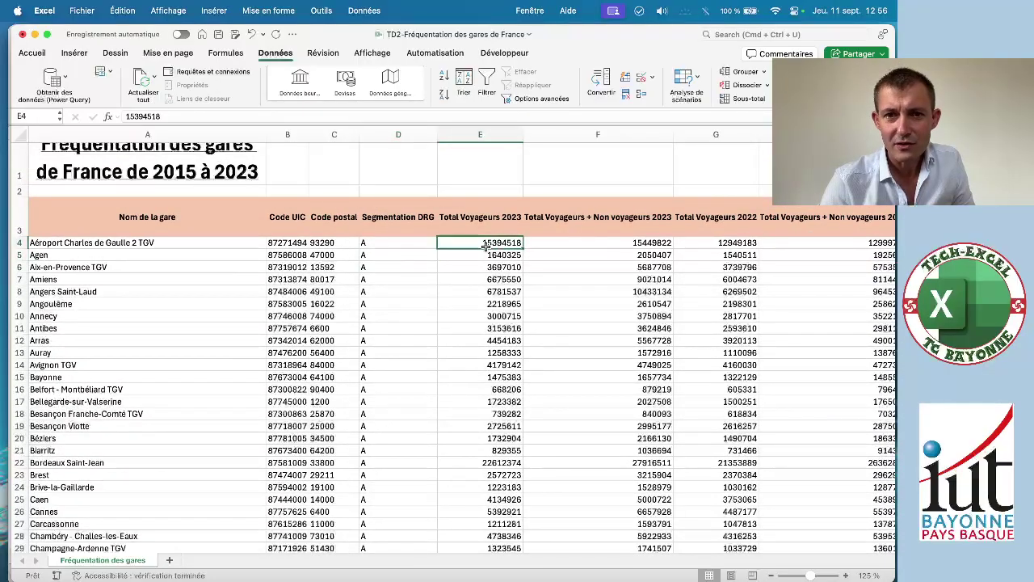
{"action": "left_click_drag", "start_coordinate": [470, 242], "coordinate": [476, 462]}
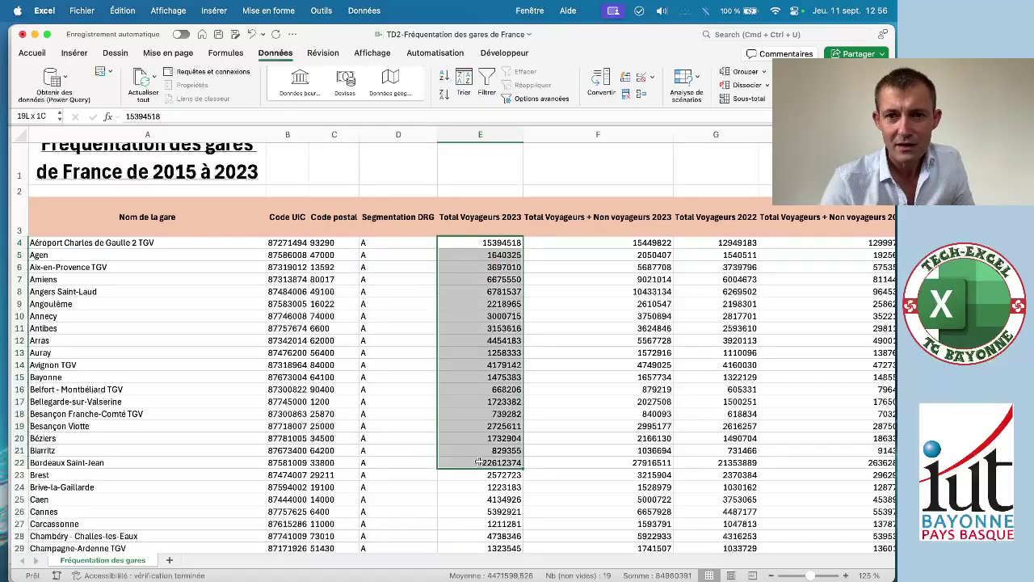
{"action": "left_click", "coordinate": [484, 374]}
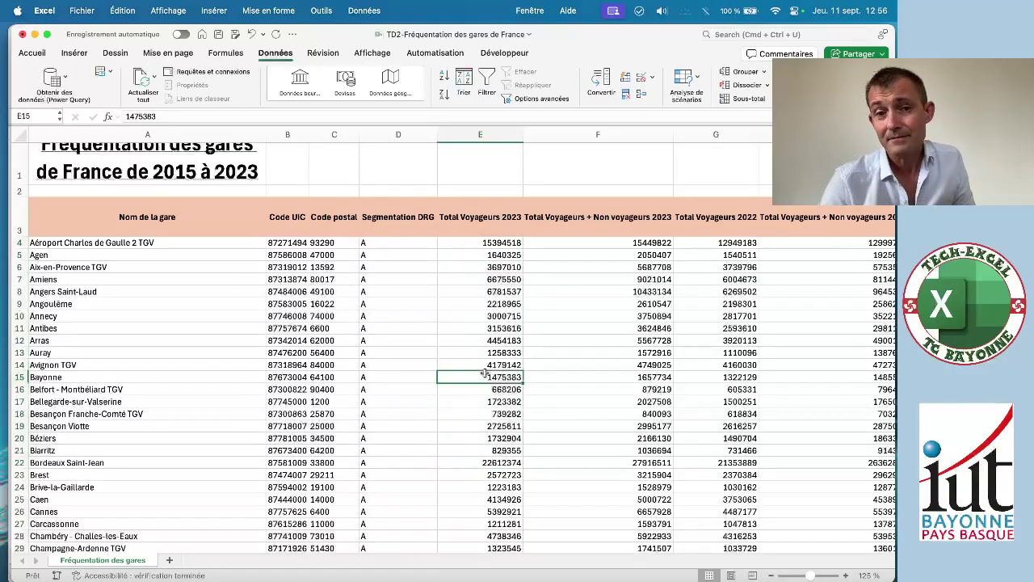
{"action": "scroll", "coordinate": [484, 373], "scroll_direction": "down", "scroll_amount": 15}
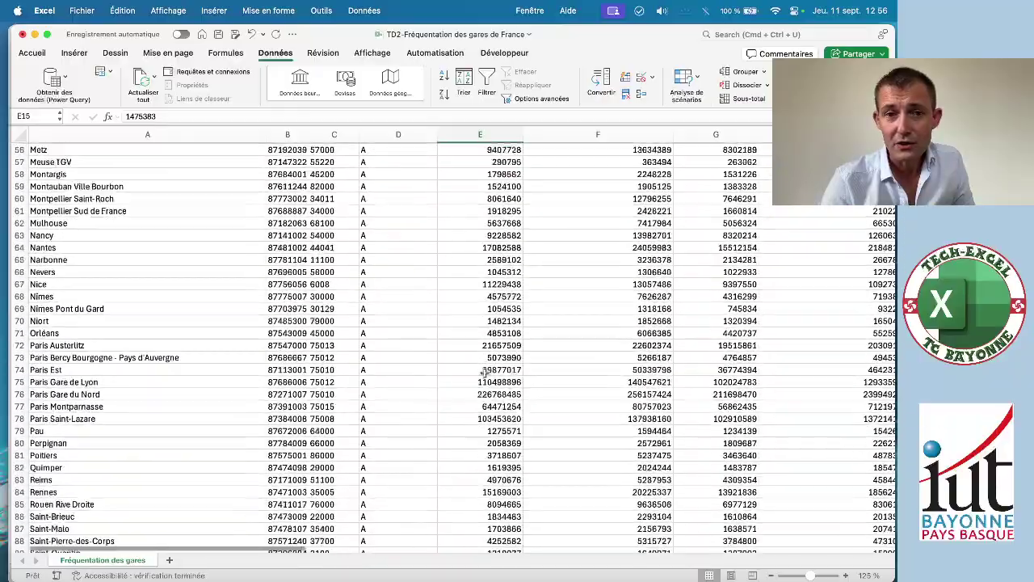
{"action": "scroll", "coordinate": [482, 371], "scroll_direction": "down", "scroll_amount": 20}
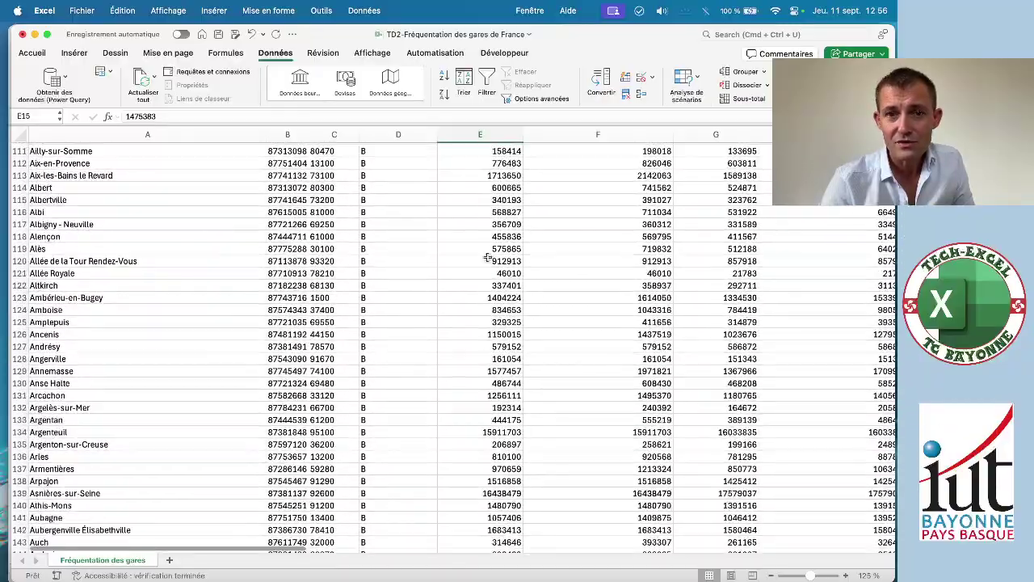
{"action": "left_click_drag", "start_coordinate": [487, 165], "coordinate": [499, 338]}
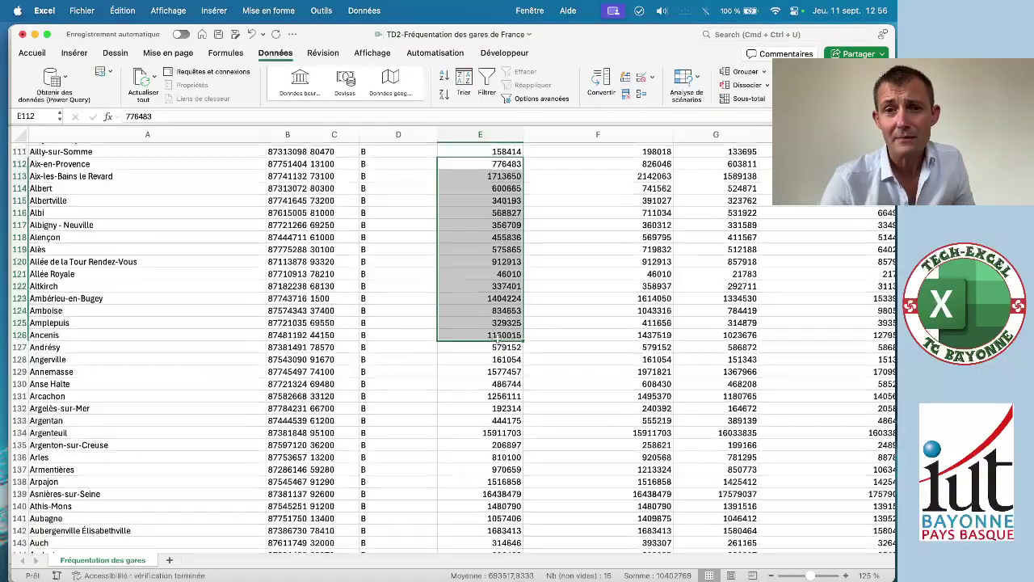
{"action": "scroll", "coordinate": [499, 338], "scroll_direction": "up", "scroll_amount": 20}
{"action": "scroll", "coordinate": [499, 337], "scroll_direction": "up", "scroll_amount": 10}
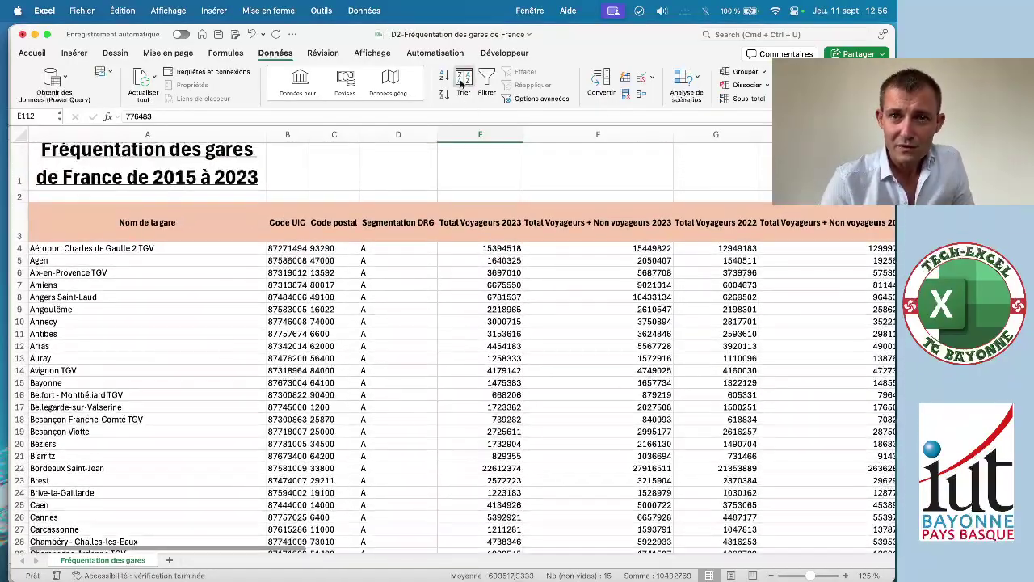
Open the custom sort settings for the table, then resize and reposition the dialog so the column headers stay visible.
{"action": "left_click", "coordinate": [399, 272]}
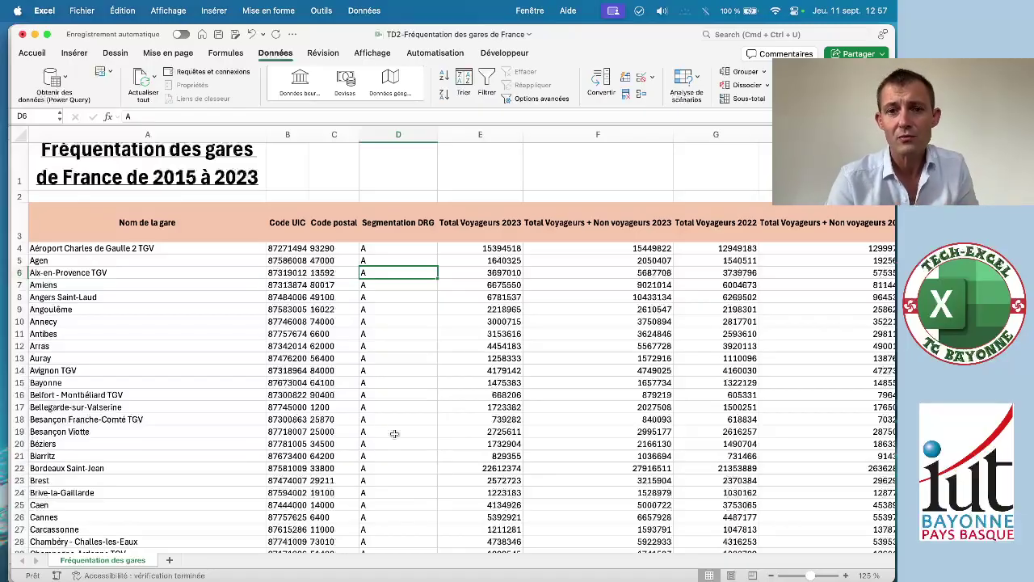
{"action": "left_click", "coordinate": [464, 84]}
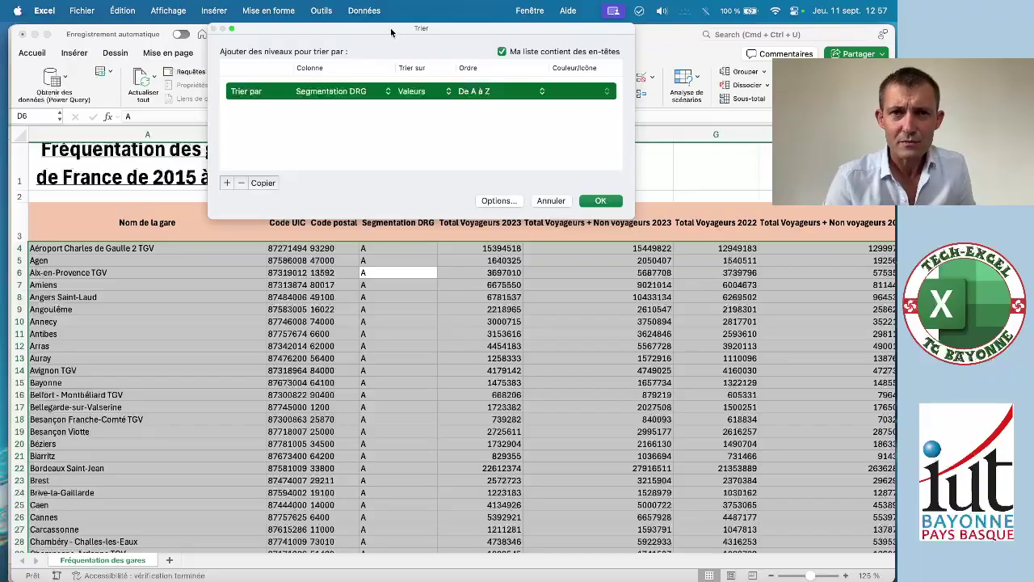
{"action": "left_click_drag", "start_coordinate": [391, 28], "coordinate": [388, 114]}
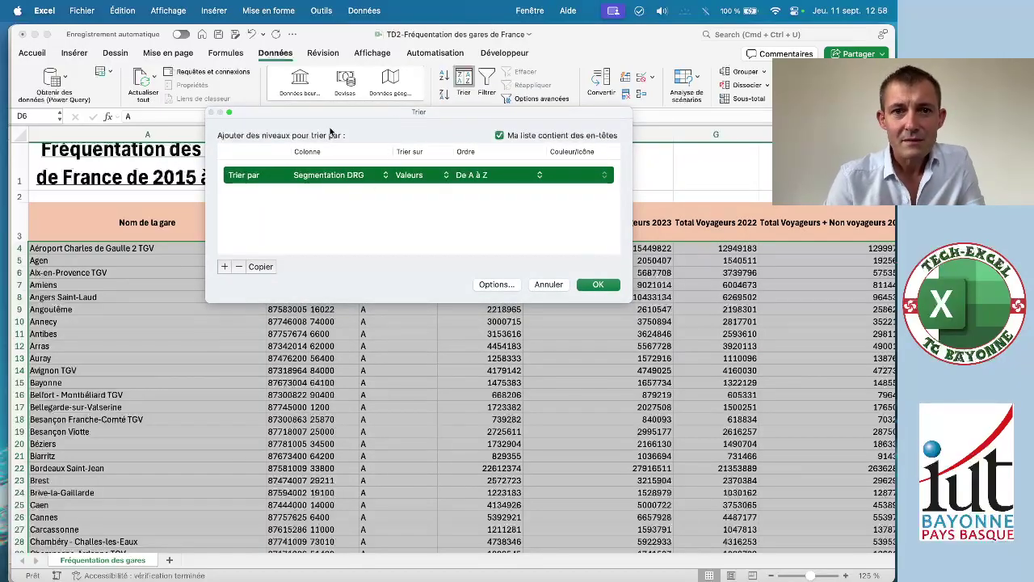
{"action": "left_click_drag", "start_coordinate": [335, 109], "coordinate": [349, 20]}
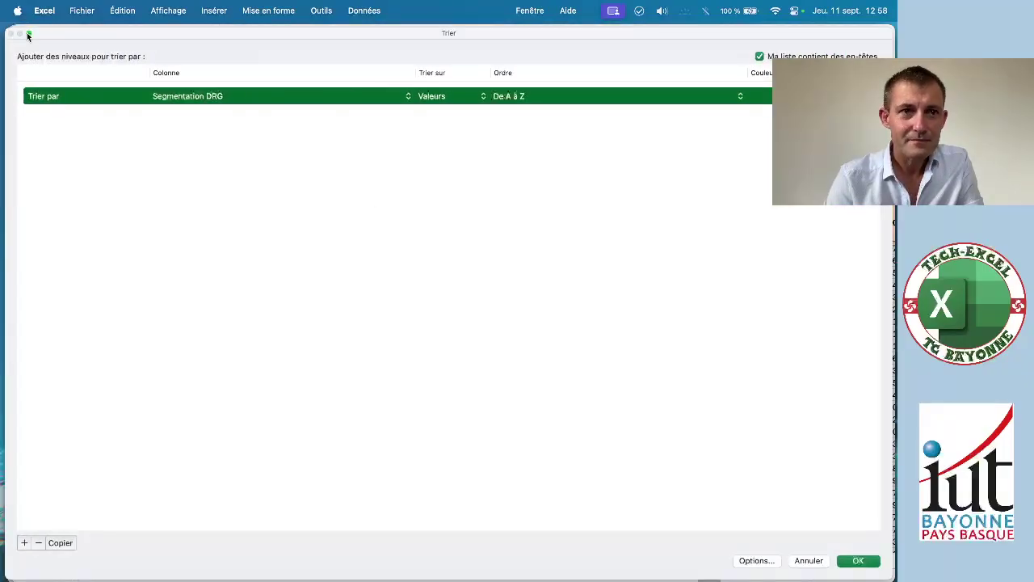
{"action": "left_click", "coordinate": [28, 33]}
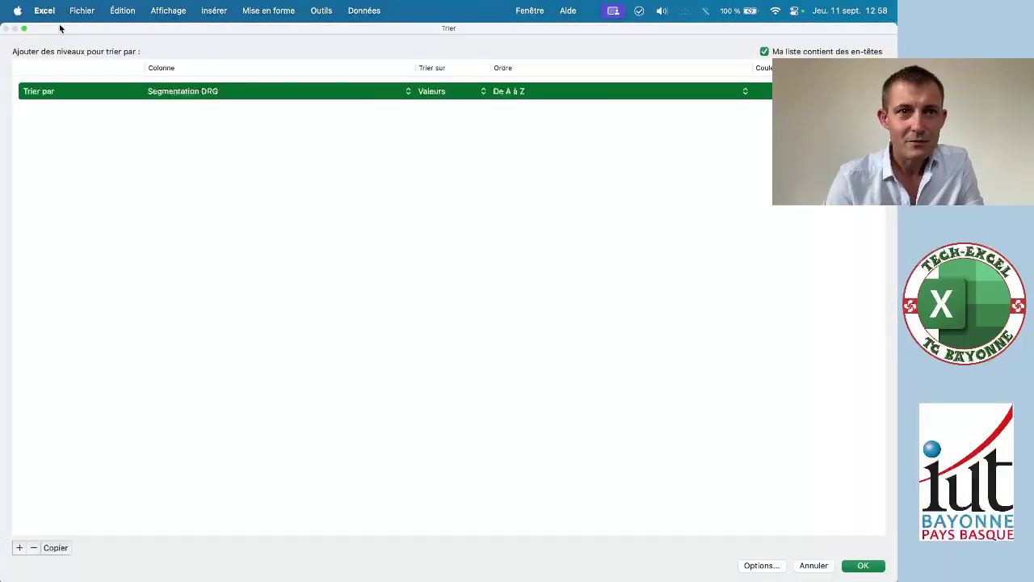
{"action": "double_click", "coordinate": [59, 26]}
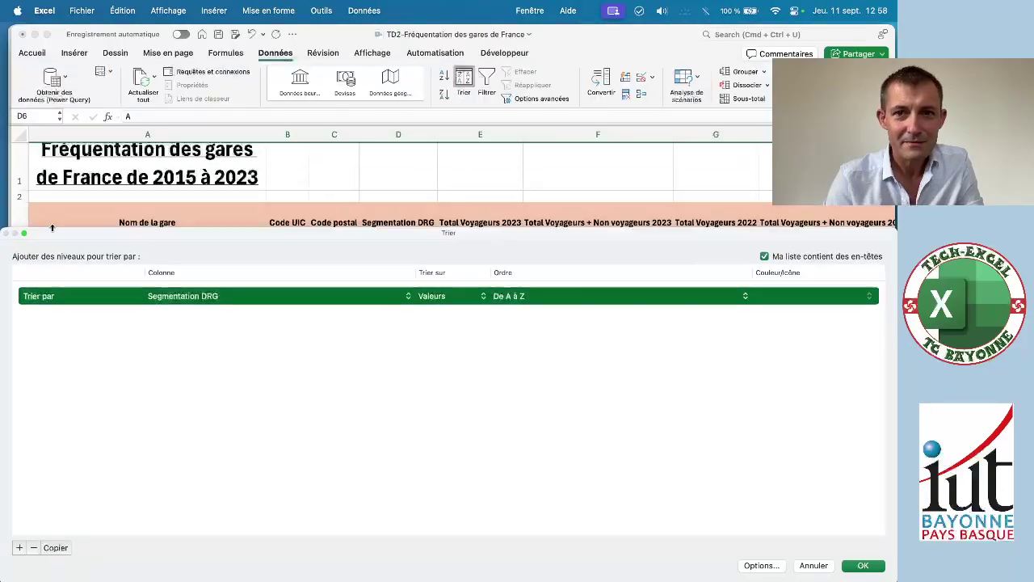
{"action": "left_click_drag", "start_coordinate": [3, 349], "coordinate": [260, 341]}
{"action": "left_click_drag", "start_coordinate": [347, 344], "coordinate": [196, 46]}
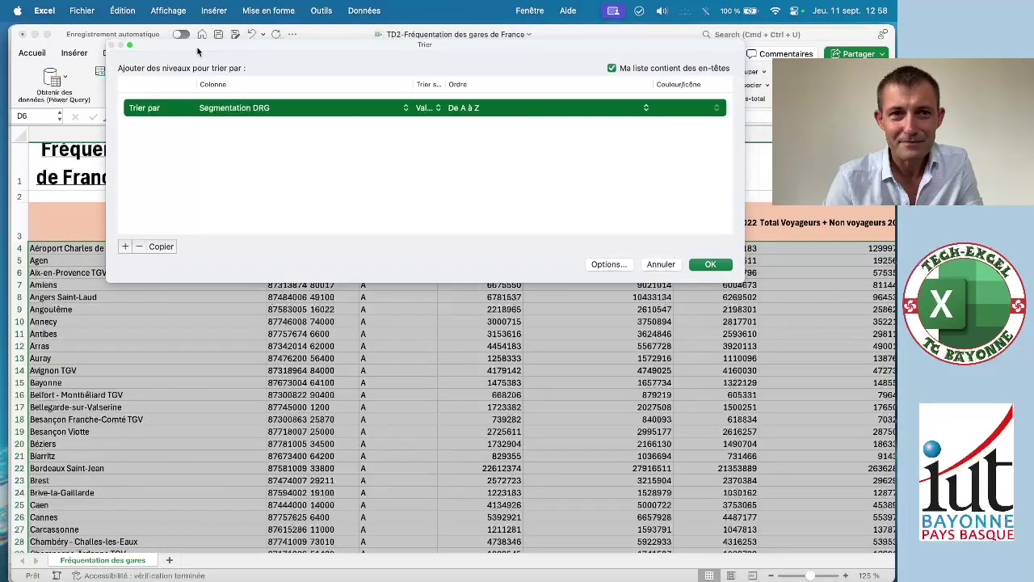
{"action": "left_click_drag", "start_coordinate": [113, 281], "coordinate": [128, 193]}
{"action": "left_click_drag", "start_coordinate": [295, 43], "coordinate": [284, 29]}
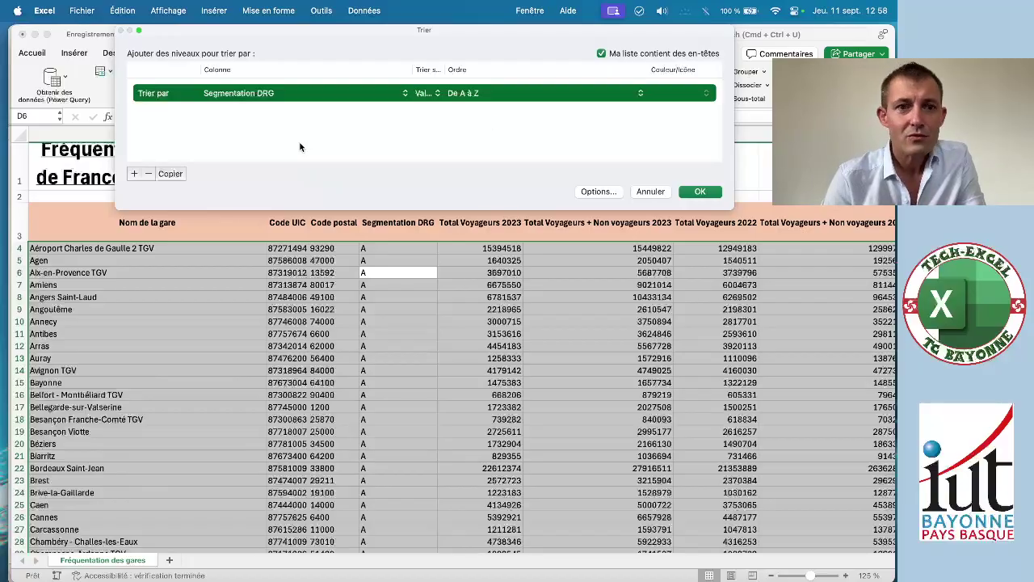
Add a second sort level on Total Voyageurs 2023, ordered "Du plus grand au plus petit", below Segmentation DRG and apply the sort.
{"action": "left_click", "coordinate": [134, 175]}
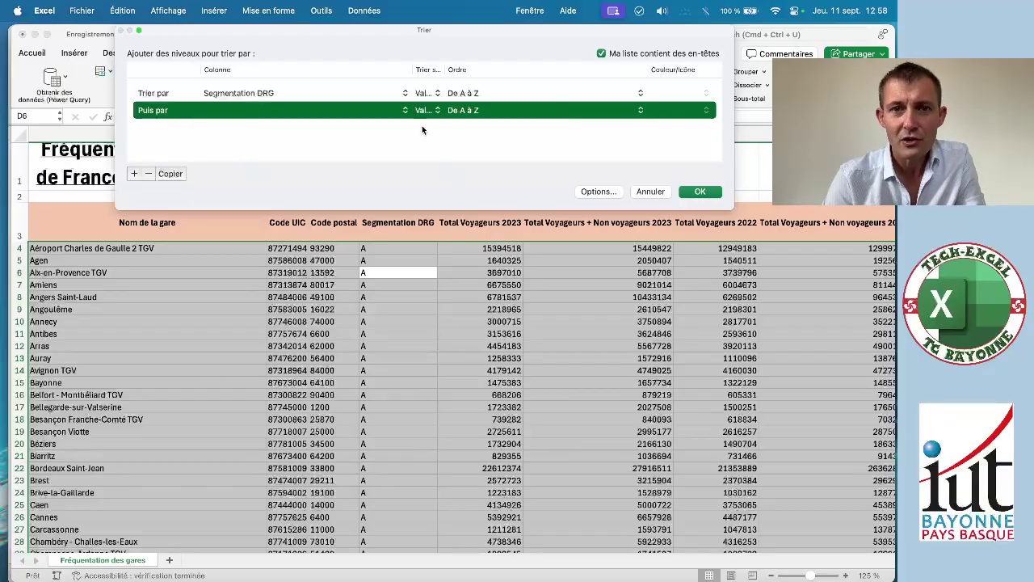
{"action": "left_click", "coordinate": [404, 113]}
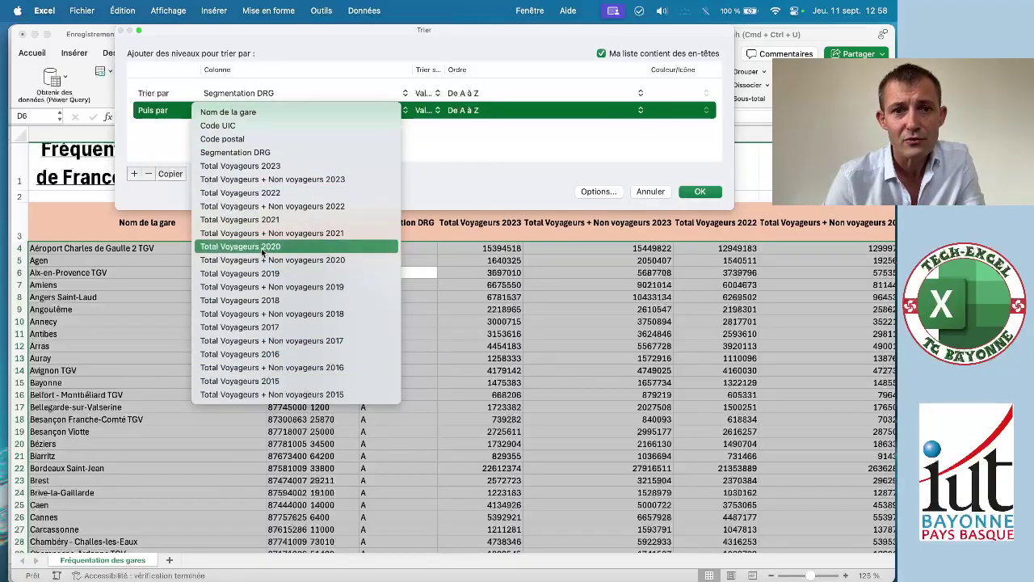
{"action": "left_click", "coordinate": [249, 165]}
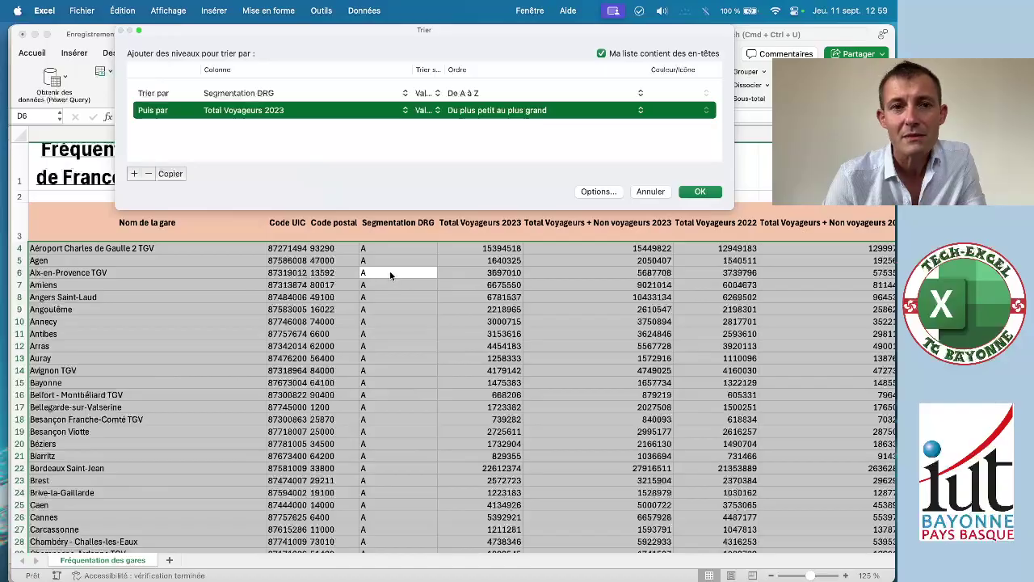
{"action": "left_click", "coordinate": [402, 95]}
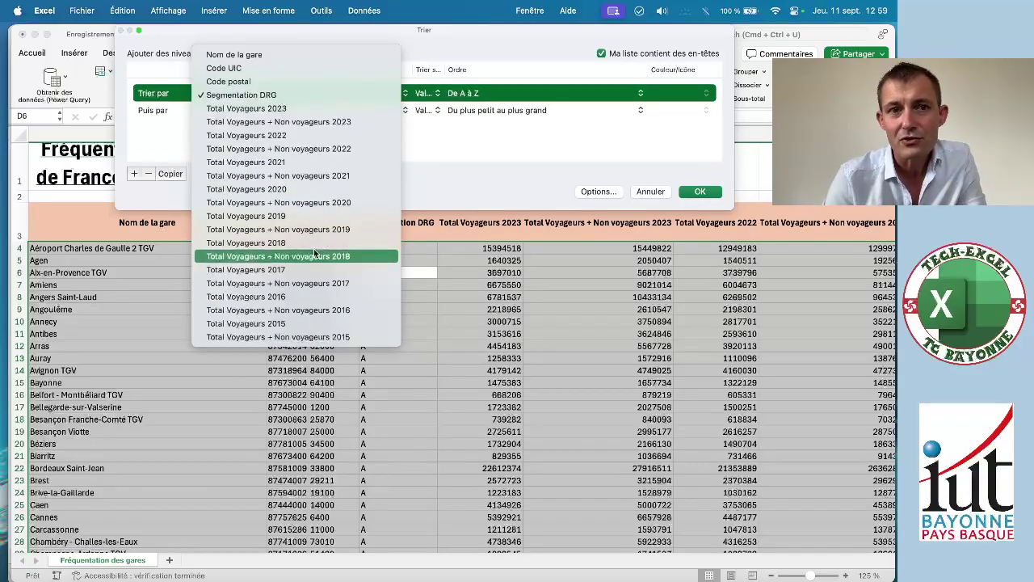
{"action": "left_click", "coordinate": [264, 96]}
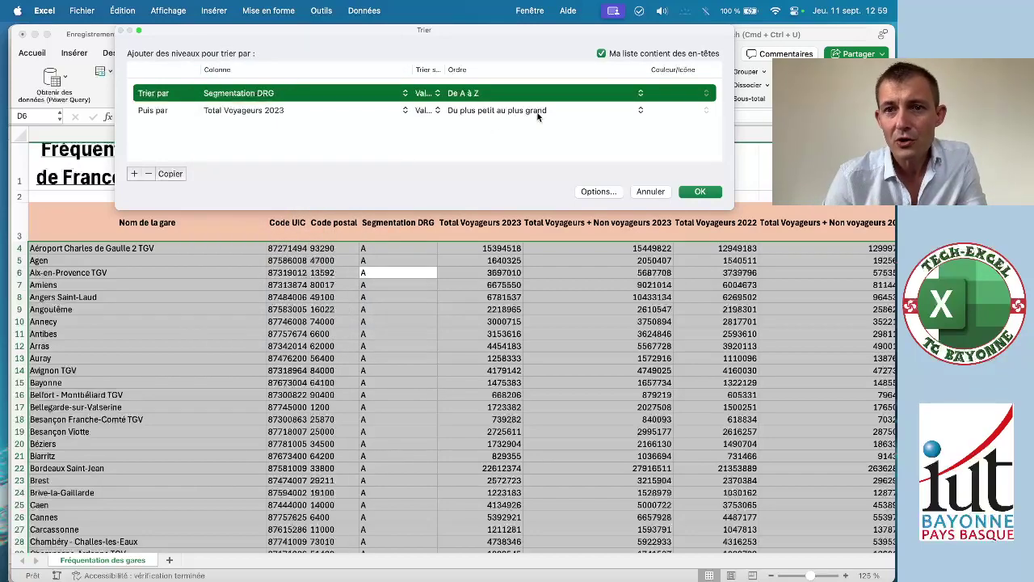
{"action": "left_click", "coordinate": [621, 110]}
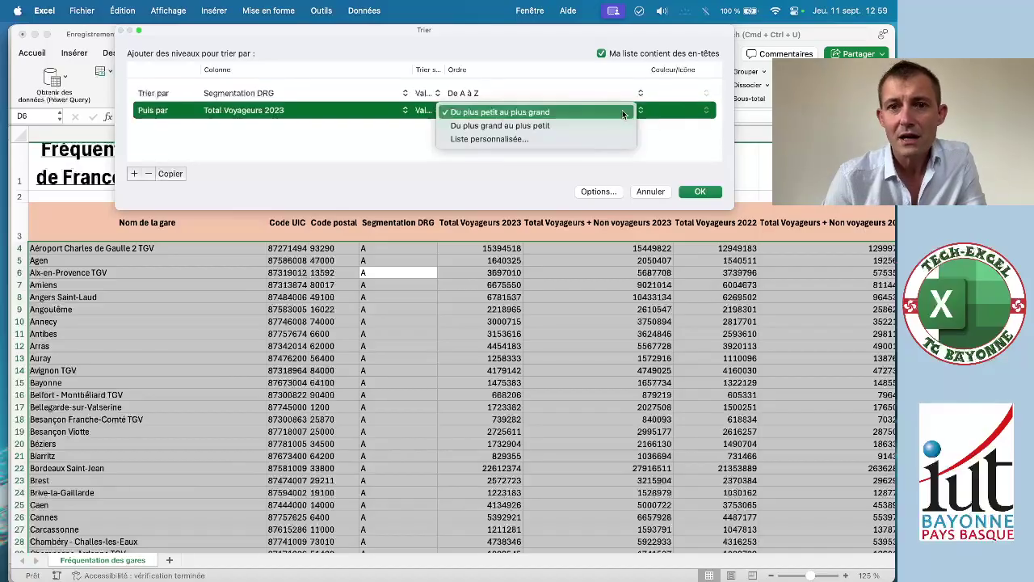
{"action": "left_click", "coordinate": [541, 127]}
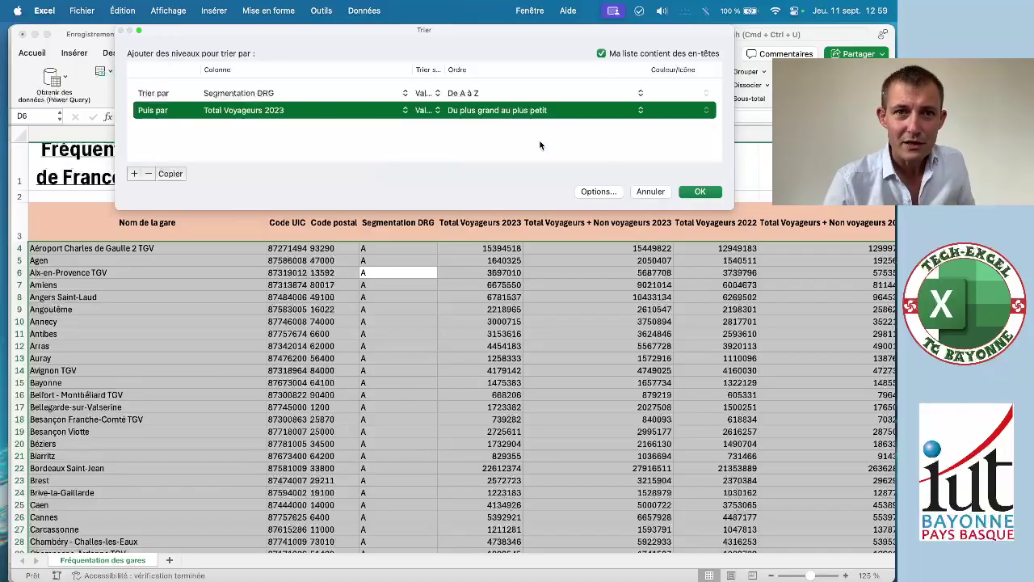
{"action": "left_click", "coordinate": [699, 193]}
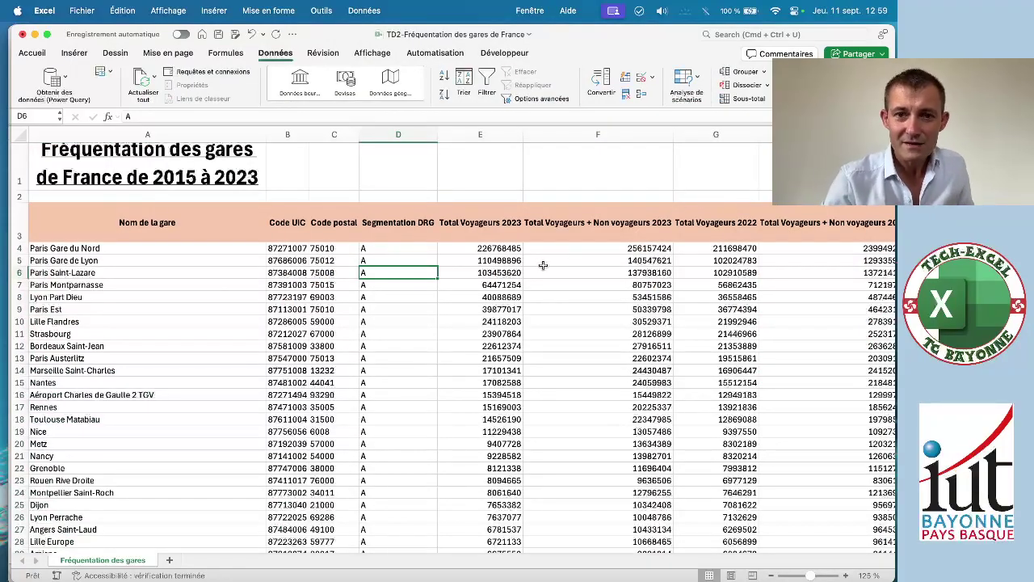
Examine the order of the Total Voyageurs 2023 values within segment A and at the transition to segment B.
{"action": "left_click_drag", "start_coordinate": [410, 247], "coordinate": [405, 527]}
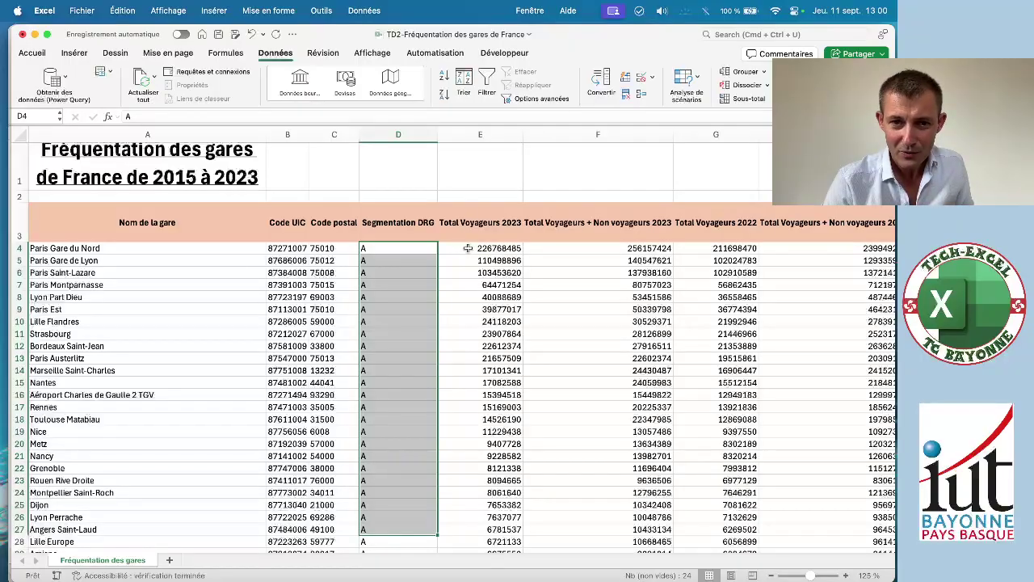
{"action": "left_click_drag", "start_coordinate": [468, 248], "coordinate": [465, 514]}
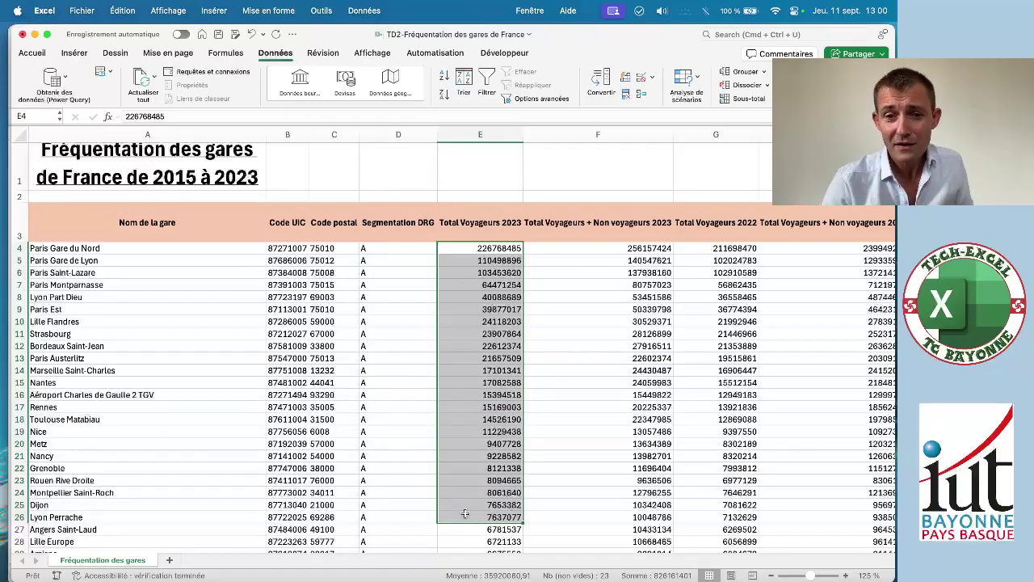
{"action": "scroll", "coordinate": [465, 514], "scroll_direction": "down", "scroll_amount": 5}
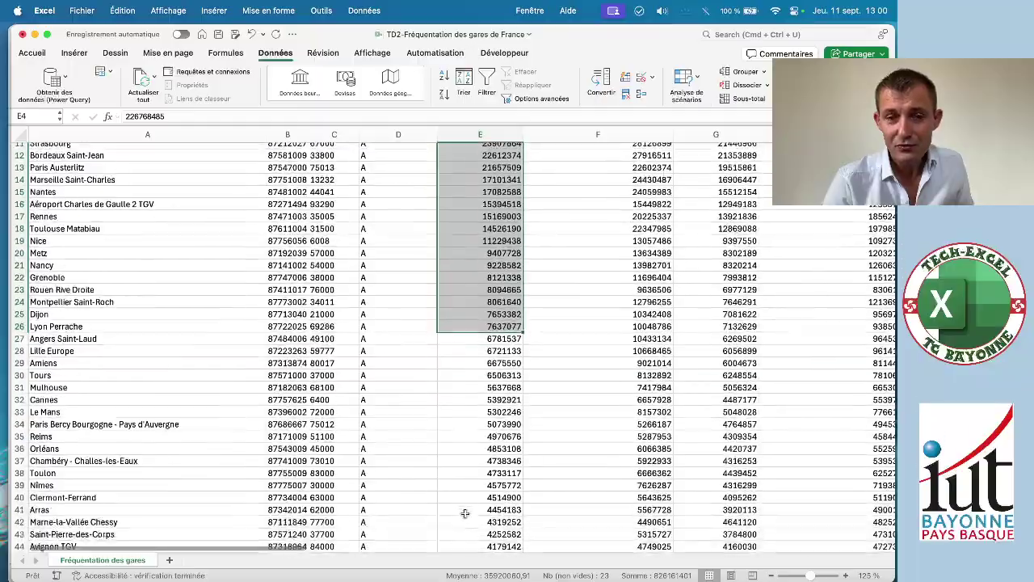
{"action": "scroll", "coordinate": [465, 513], "scroll_direction": "down", "scroll_amount": 15}
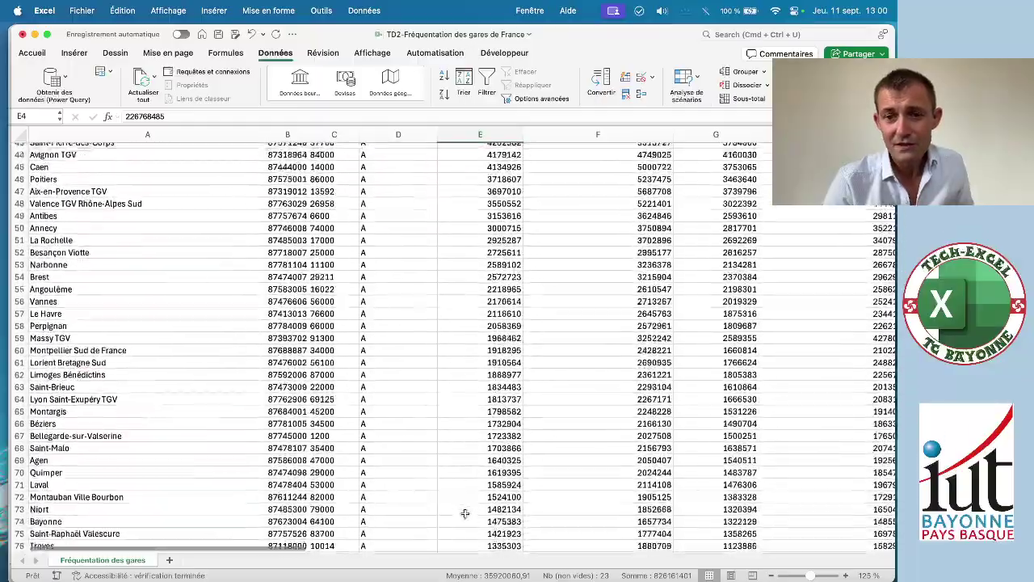
{"action": "scroll", "coordinate": [466, 514], "scroll_direction": "down", "scroll_amount": 15}
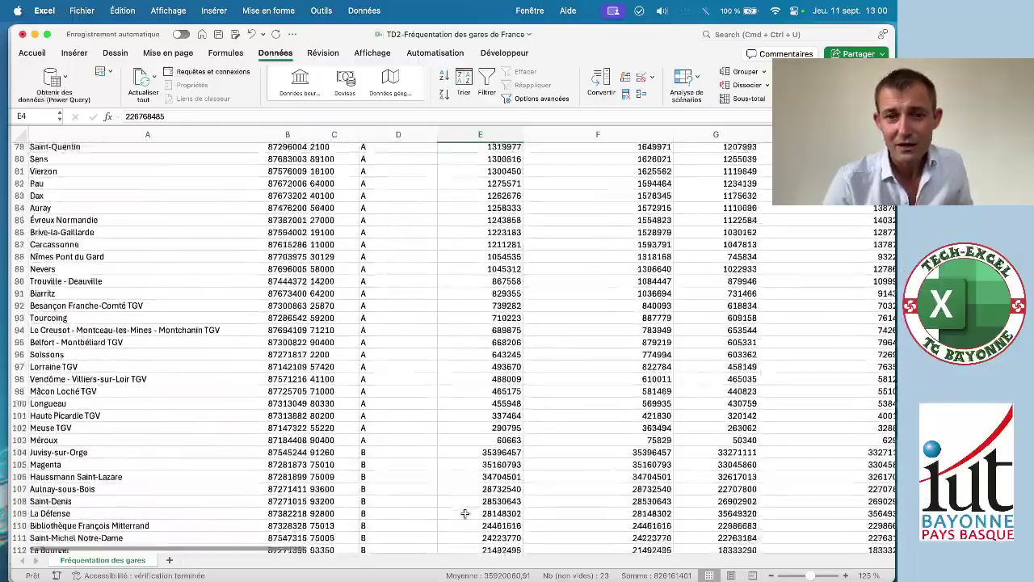
{"action": "scroll", "coordinate": [465, 514], "scroll_direction": "down", "scroll_amount": 3}
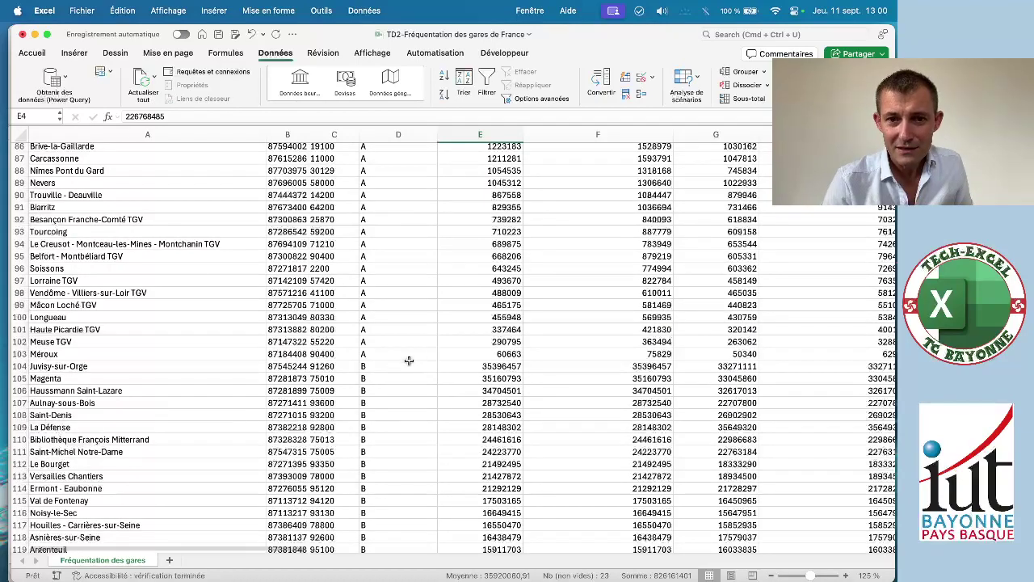
{"action": "left_click", "coordinate": [399, 366]}
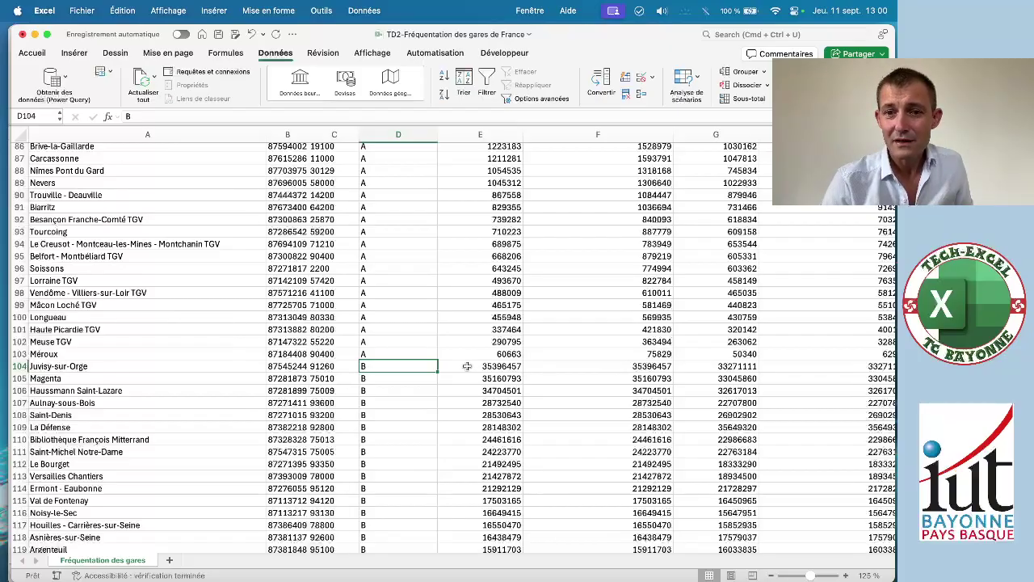
{"action": "left_click_drag", "start_coordinate": [467, 366], "coordinate": [470, 521]}
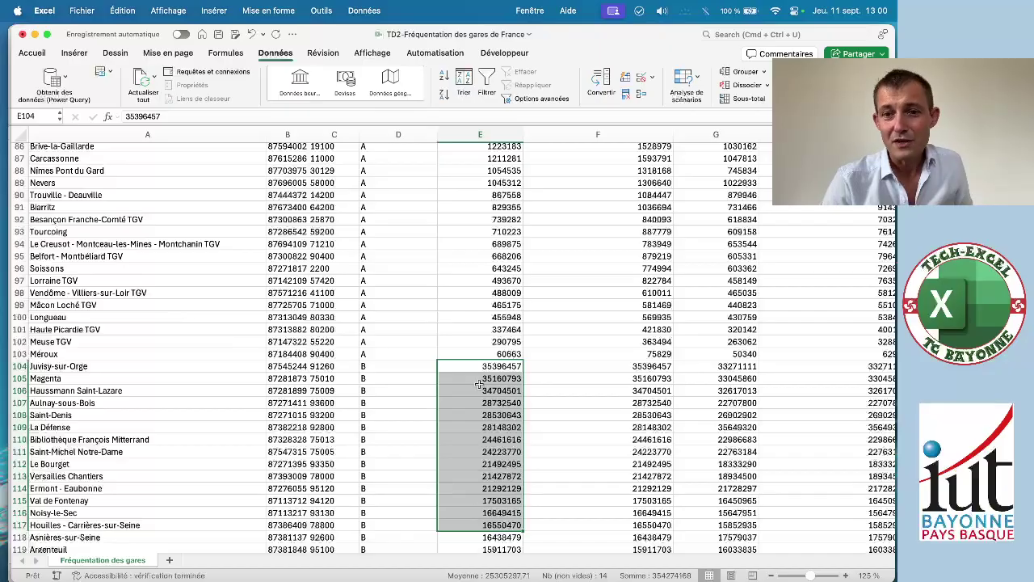
{"action": "left_click", "coordinate": [414, 353]}
{"action": "left_click_drag", "start_coordinate": [433, 353], "coordinate": [459, 354]}
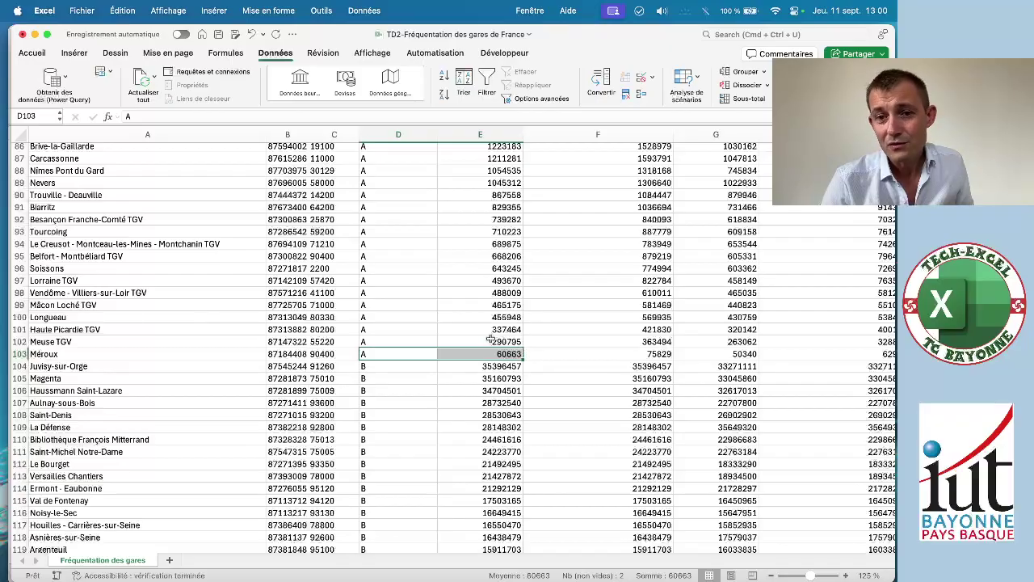
{"action": "left_click", "coordinate": [414, 366]}
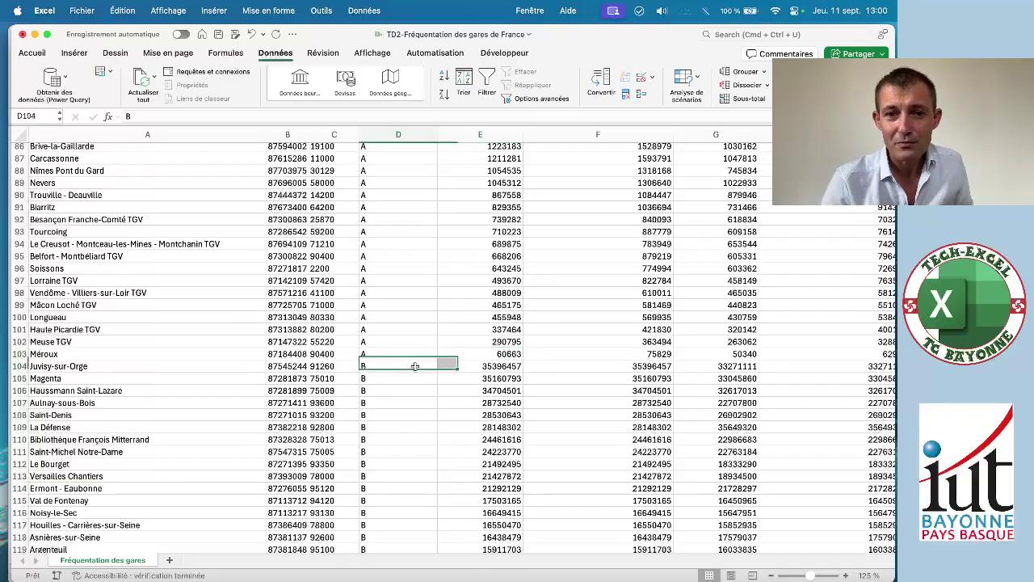
{"action": "left_click", "coordinate": [464, 366]}
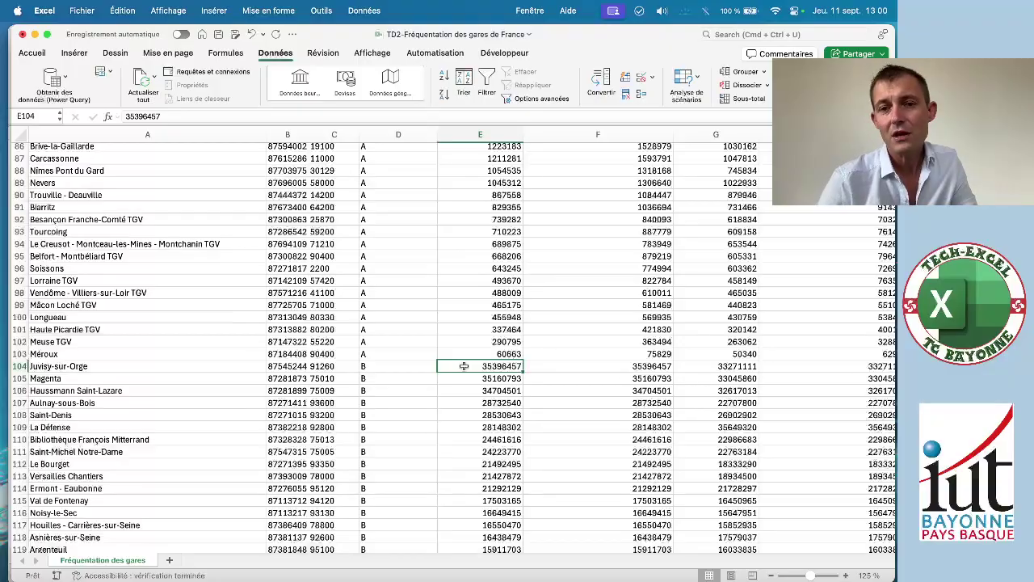
Turn on filtering for the station table and inspect the filter options of the Nom de la gare column.
{"action": "scroll", "coordinate": [464, 366], "scroll_direction": "up", "scroll_amount": 20}
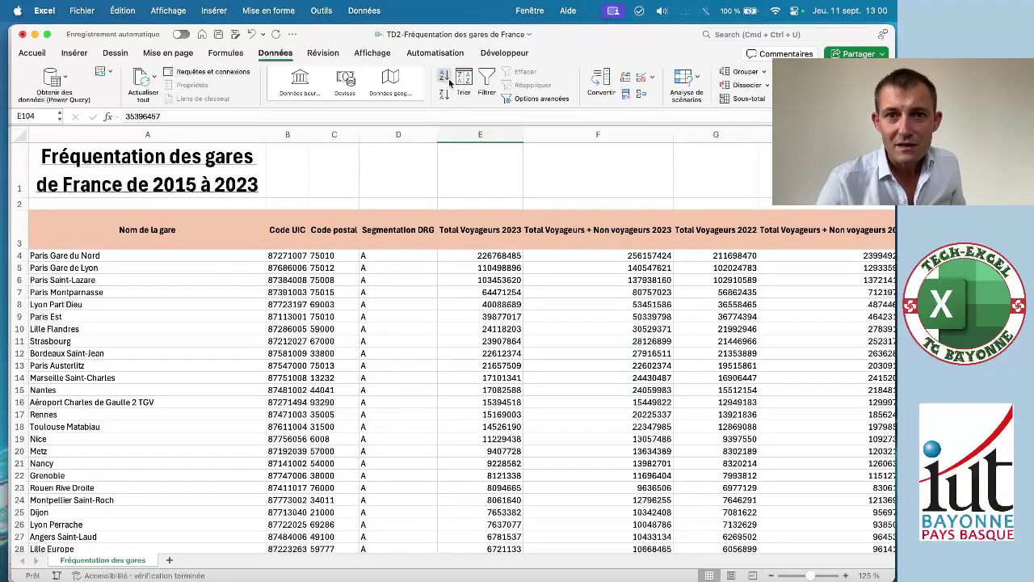
{"action": "left_click", "coordinate": [417, 306]}
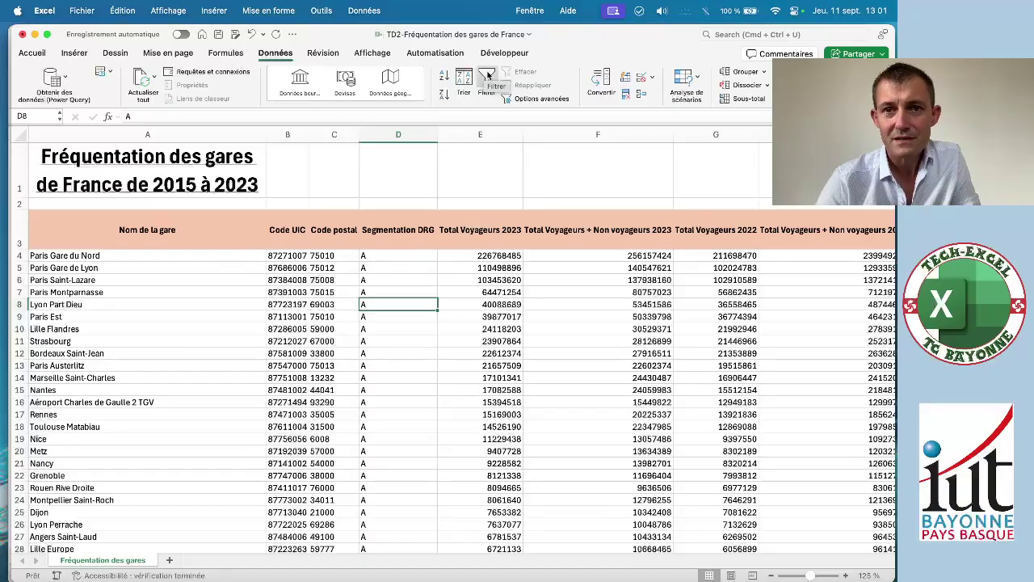
{"action": "left_click", "coordinate": [323, 328]}
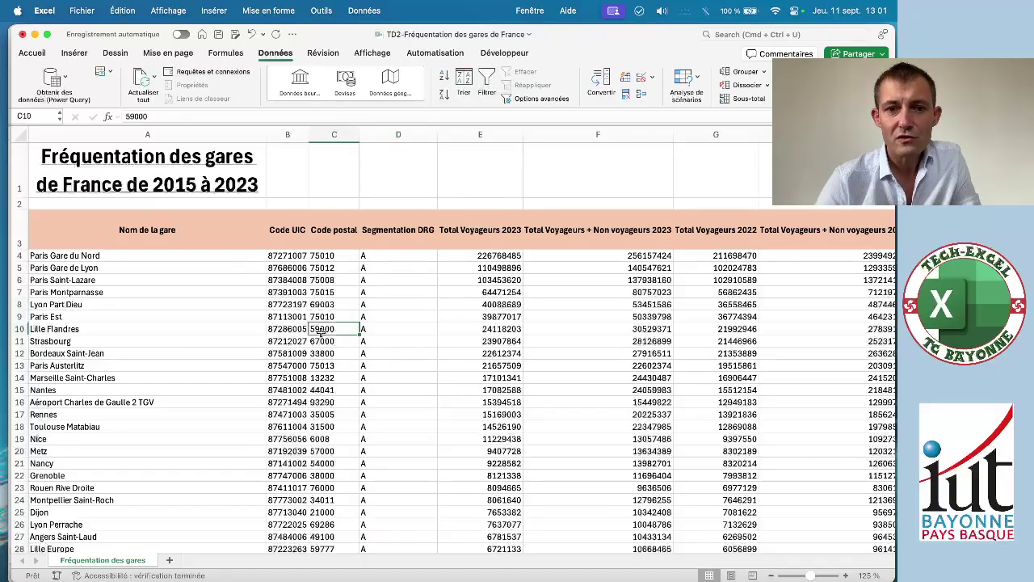
{"action": "left_click", "coordinate": [233, 372]}
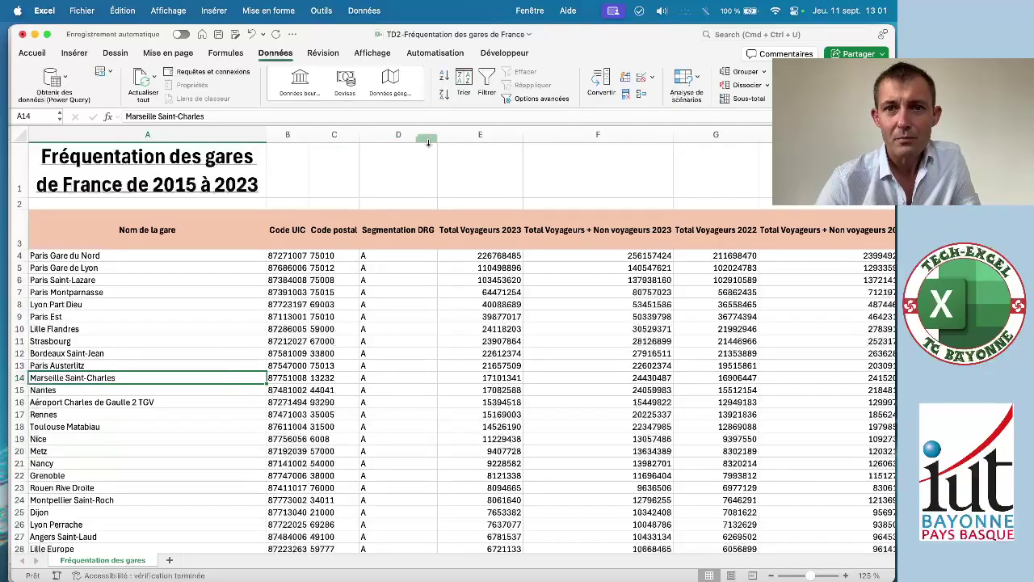
{"action": "left_click", "coordinate": [485, 79]}
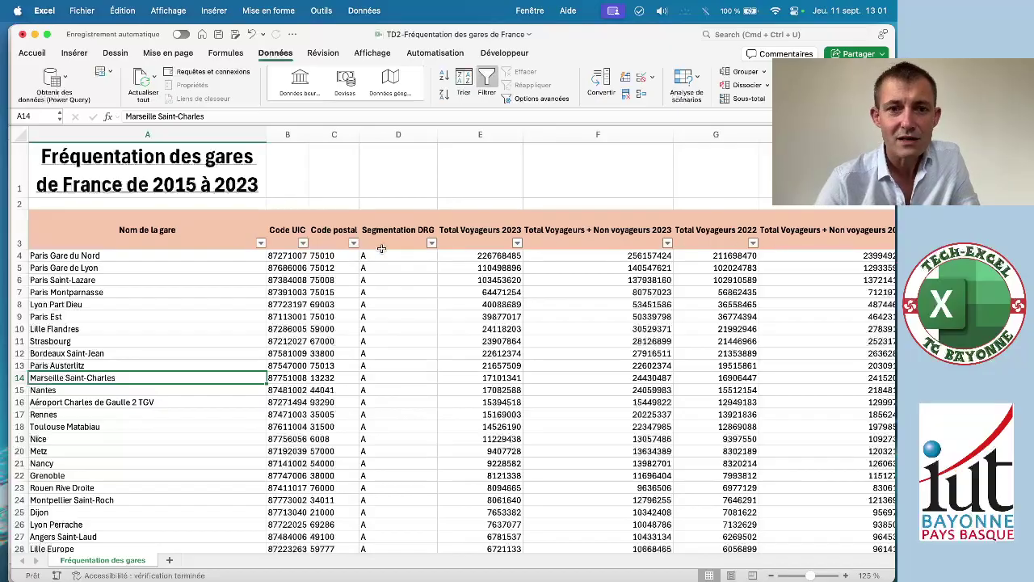
{"action": "left_click", "coordinate": [260, 244]}
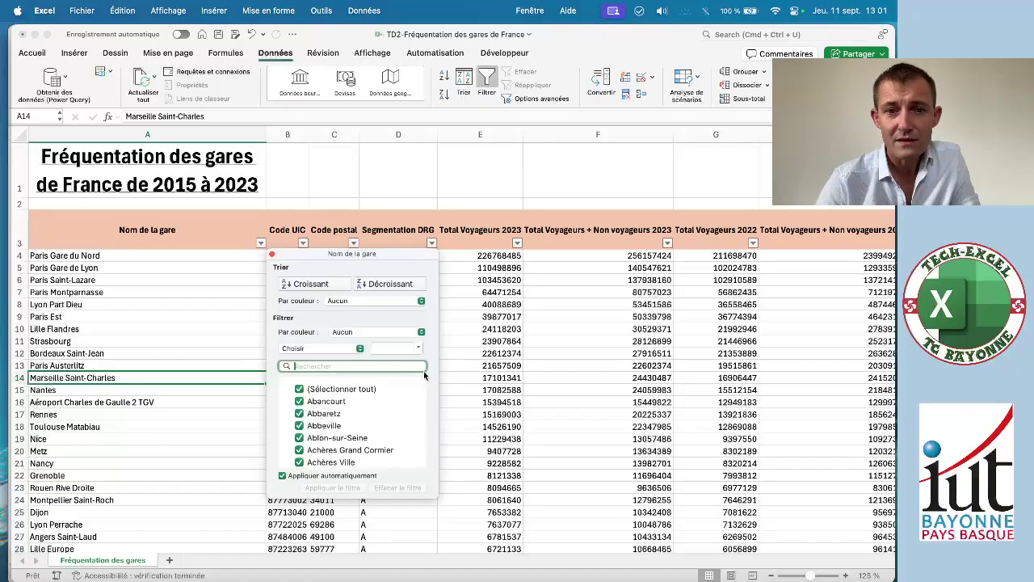
{"action": "left_click", "coordinate": [271, 257]}
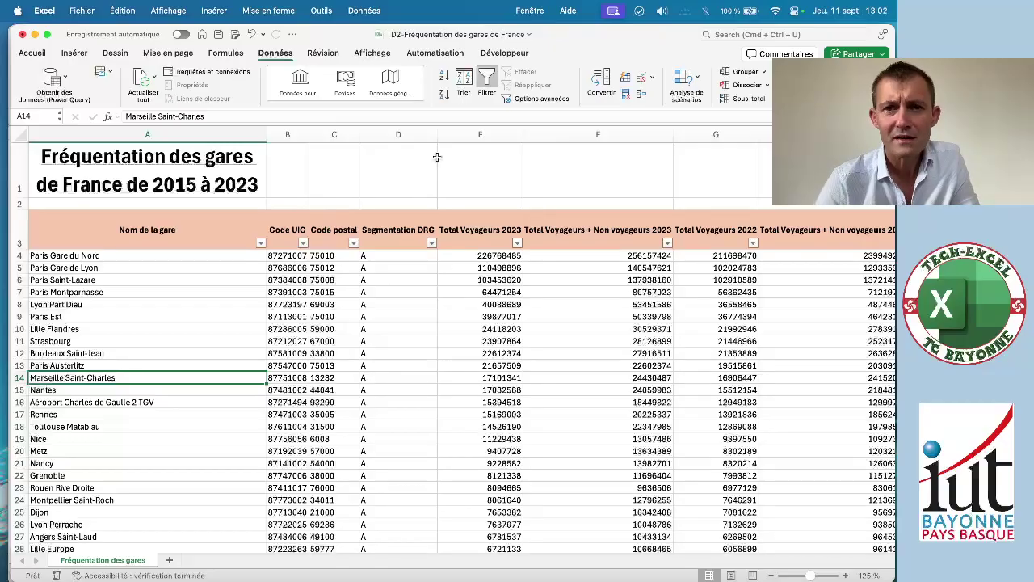
Turn off the table's filtering and view the sort and filter commands offered among the home editing tools.
{"action": "left_click", "coordinate": [488, 79]}
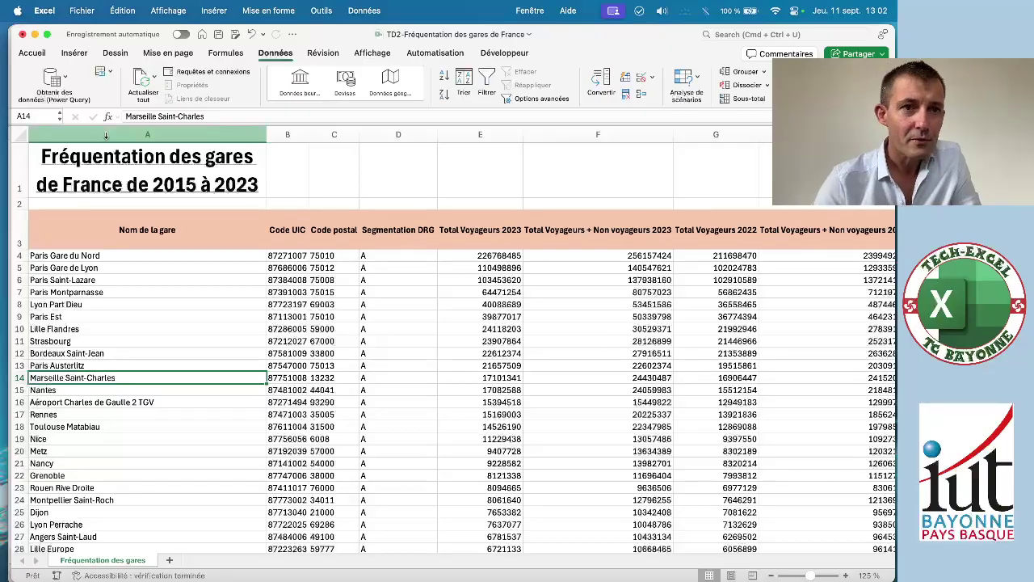
{"action": "left_click", "coordinate": [29, 55]}
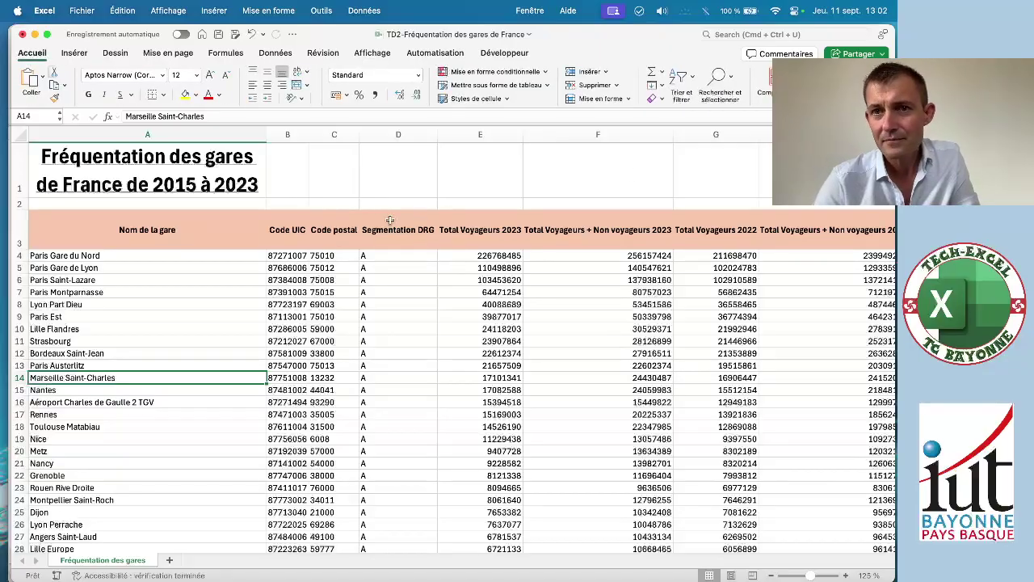
{"action": "left_click", "coordinate": [688, 79]}
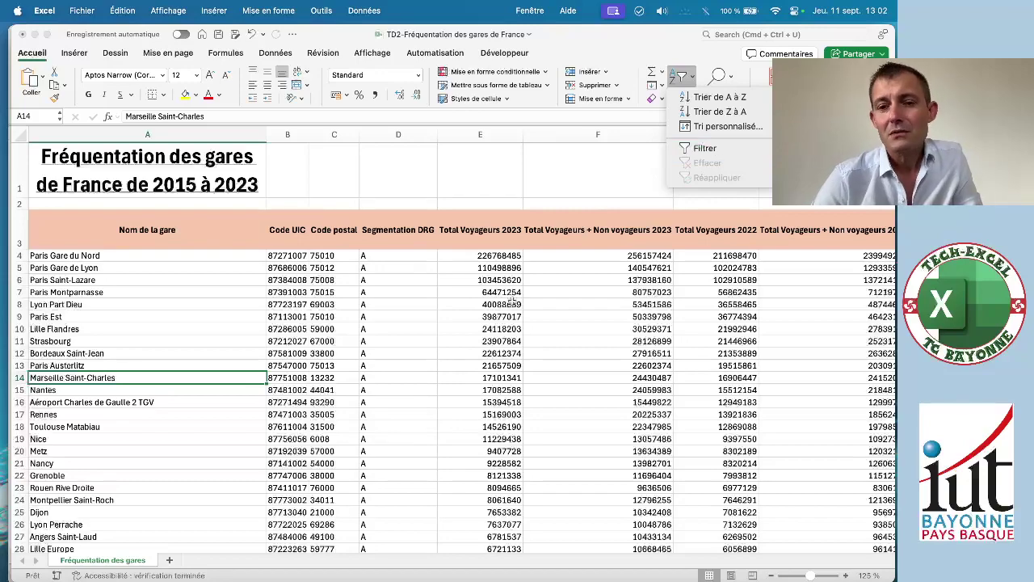
{"action": "left_click", "coordinate": [402, 381]}
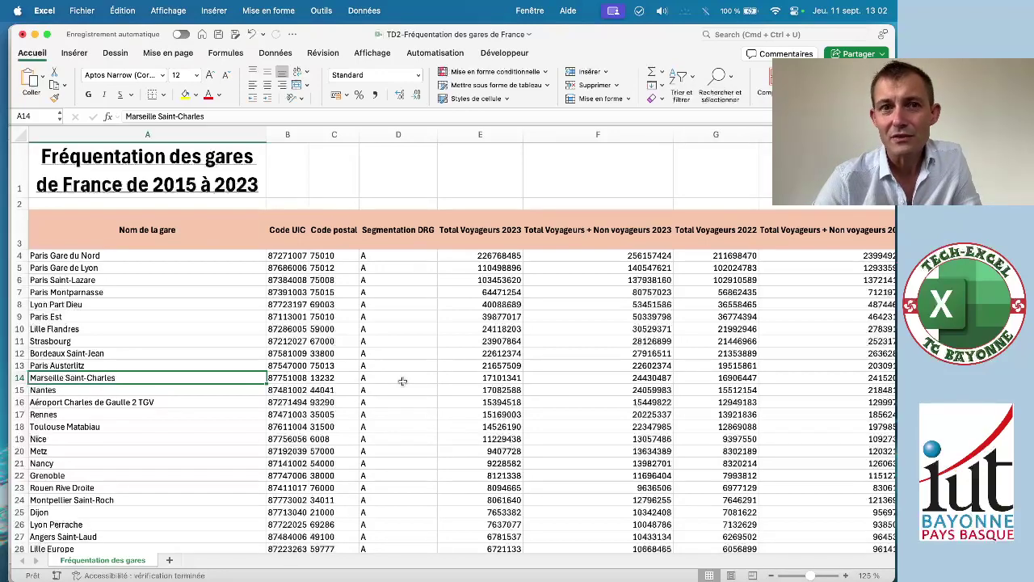
Turn filtering on for the station table and filter Segmentation DRG to show only the A stations.
{"action": "left_click", "coordinate": [278, 55]}
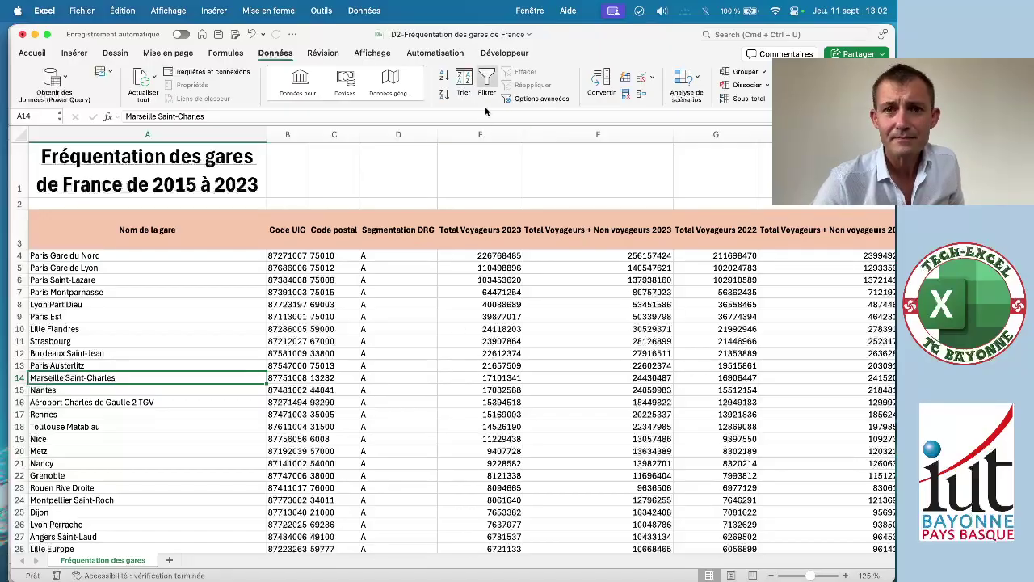
{"action": "left_click", "coordinate": [487, 82]}
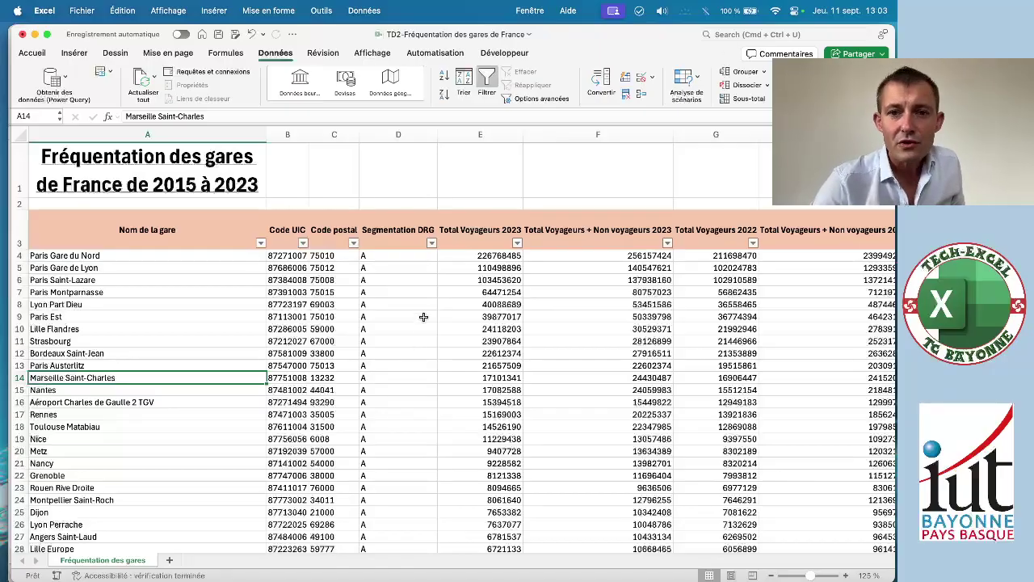
{"action": "left_click", "coordinate": [432, 243]}
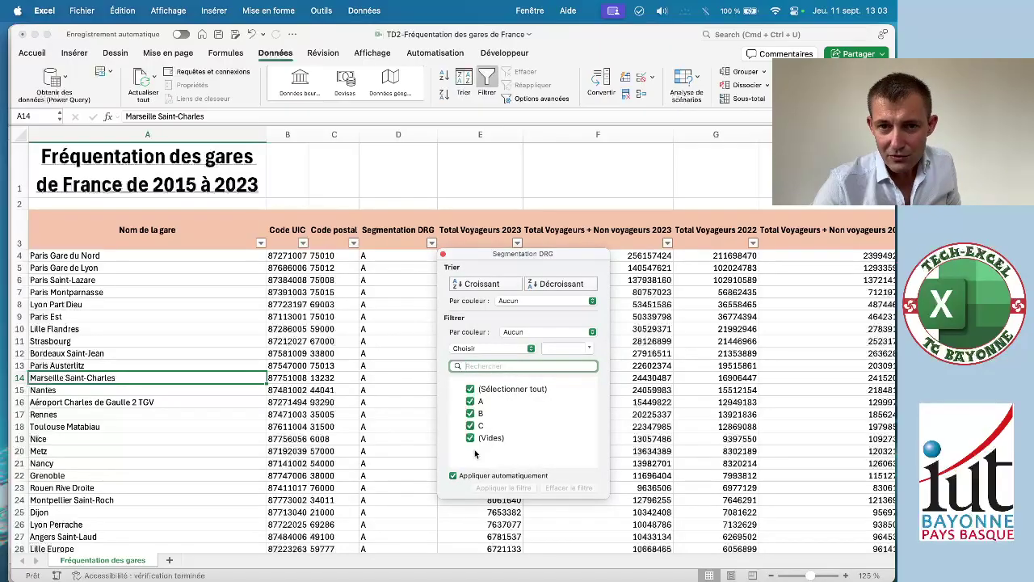
{"action": "left_click", "coordinate": [471, 390]}
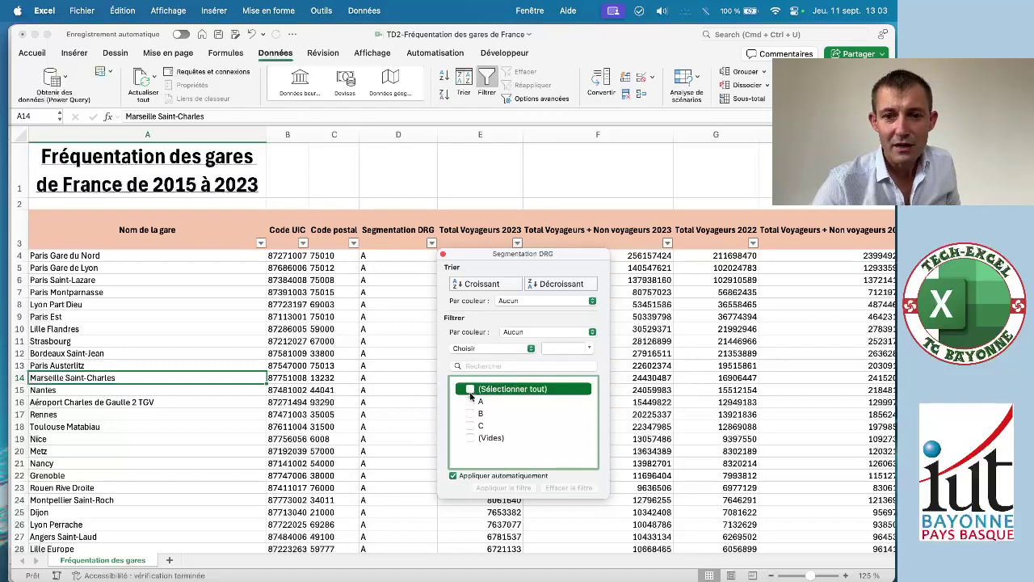
{"action": "left_click", "coordinate": [470, 402]}
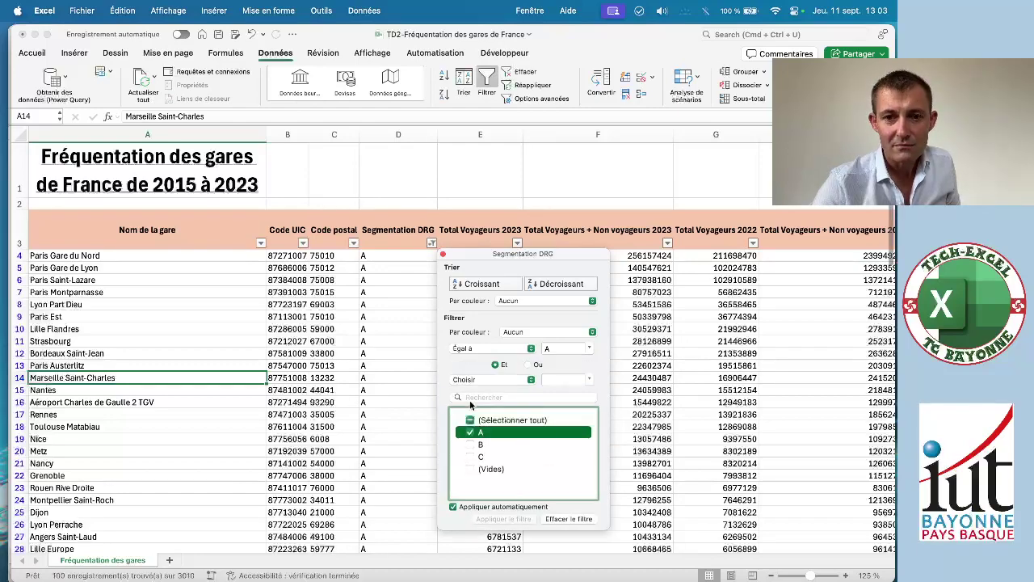
Close the Segmentation DRG filter options and review the filtered list of A stations down to its last row.
{"action": "left_click", "coordinate": [443, 255]}
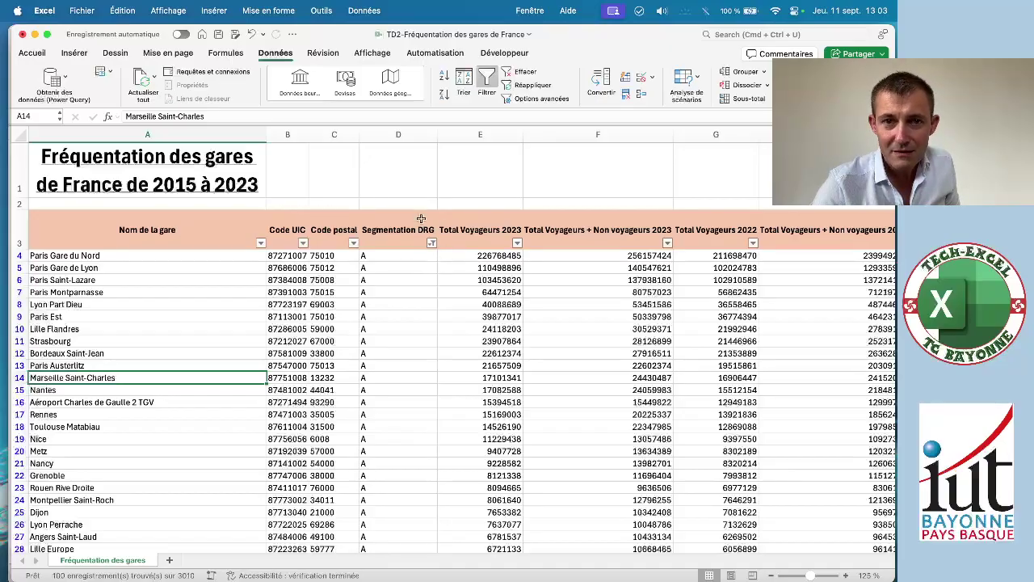
{"action": "scroll", "coordinate": [400, 312], "scroll_direction": "down", "scroll_amount": 2}
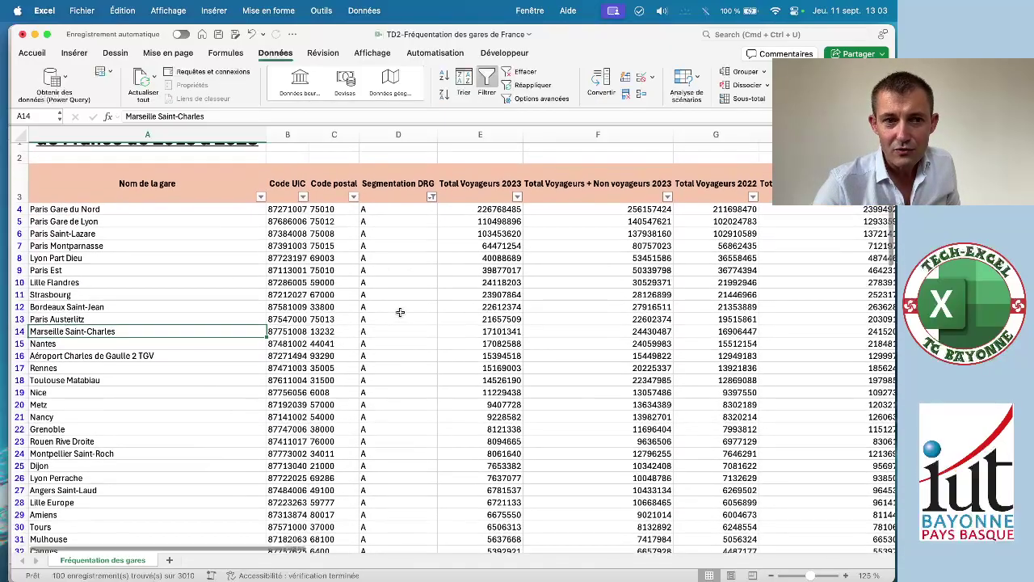
{"action": "scroll", "coordinate": [400, 311], "scroll_direction": "down", "scroll_amount": 13}
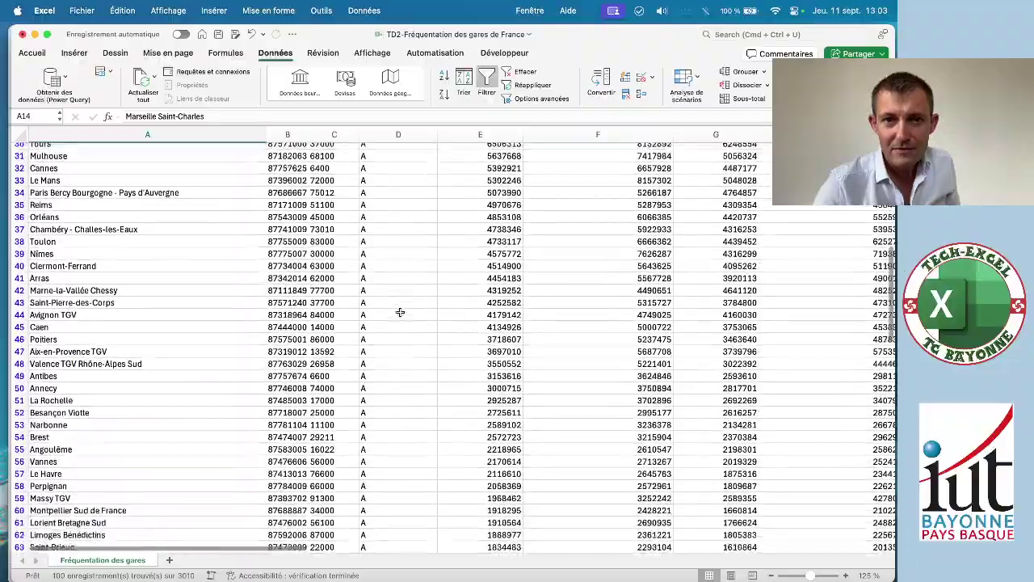
{"action": "scroll", "coordinate": [400, 312], "scroll_direction": "down", "scroll_amount": 18}
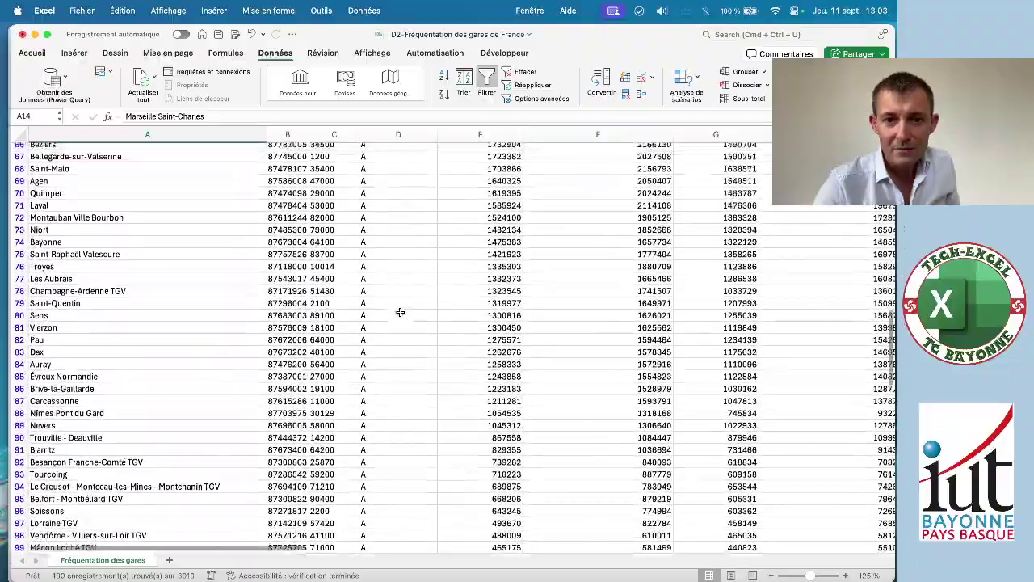
{"action": "scroll", "coordinate": [400, 312], "scroll_direction": "down", "scroll_amount": 13}
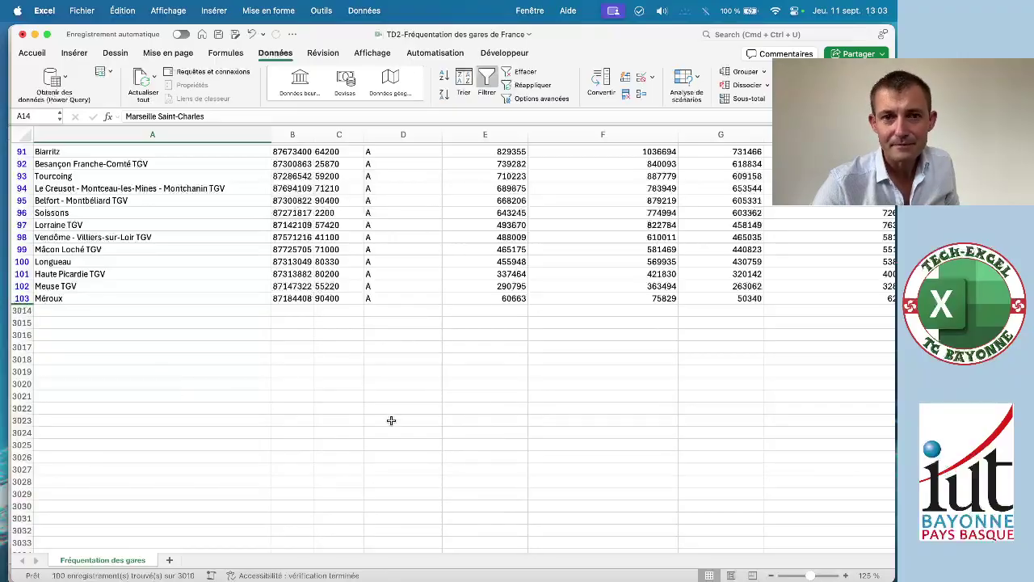
{"action": "scroll", "coordinate": [391, 420], "scroll_direction": "up", "scroll_amount": 20}
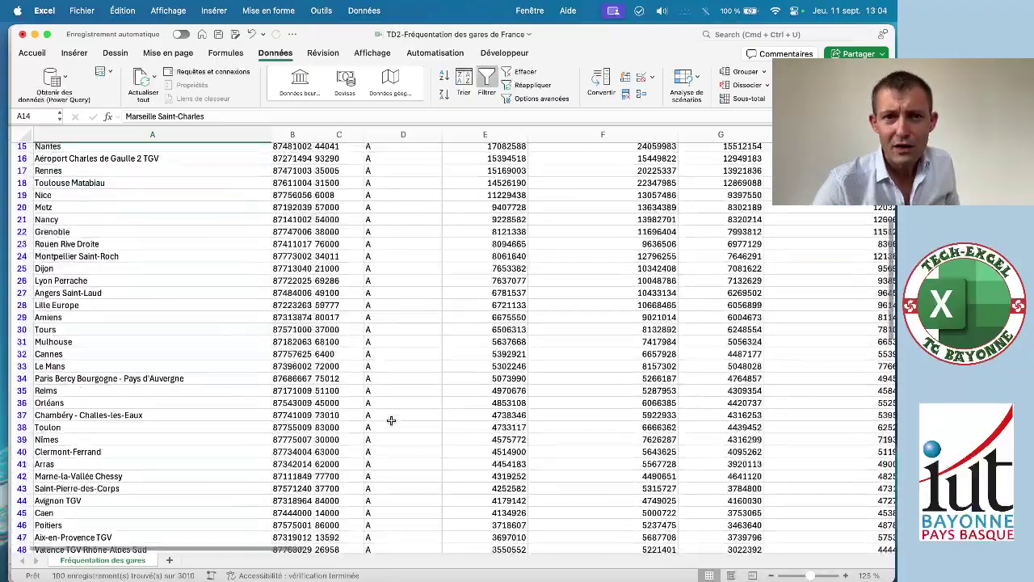
{"action": "scroll", "coordinate": [391, 420], "scroll_direction": "up", "scroll_amount": 6}
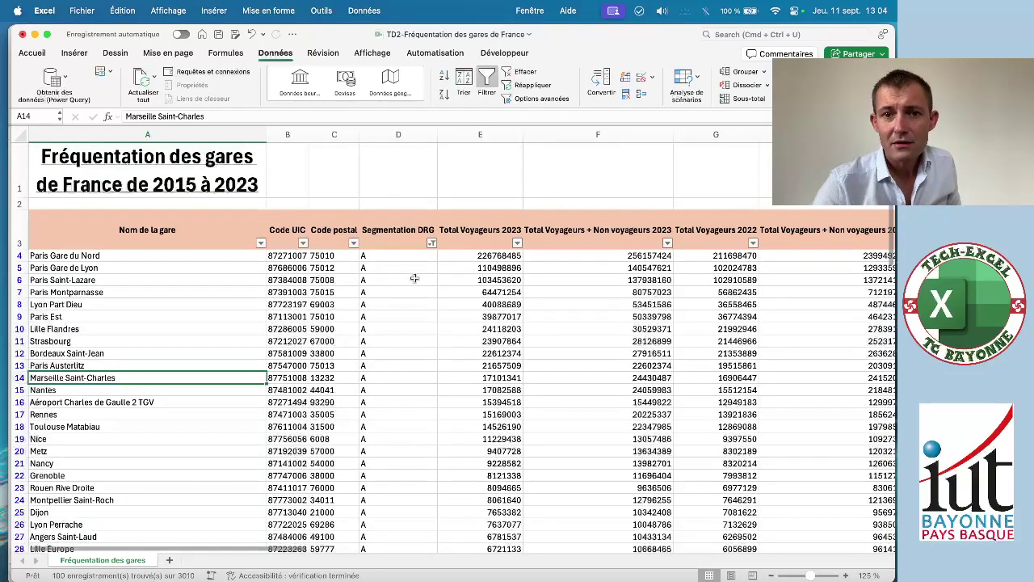
Add segment B to the Segmentation DRG filter, and reselect all segments to show every station again.
{"action": "left_click", "coordinate": [432, 244]}
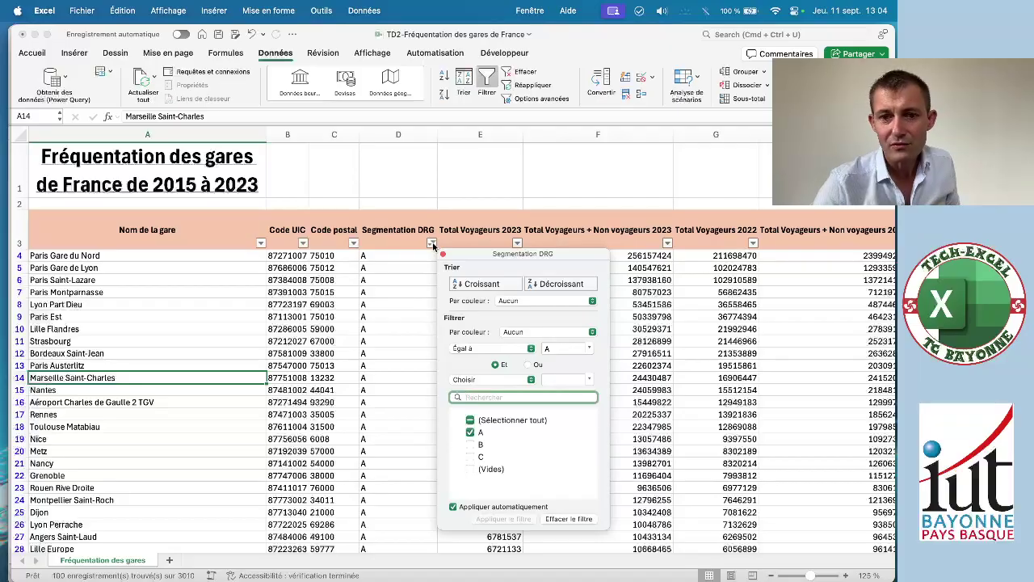
{"action": "left_click", "coordinate": [471, 445]}
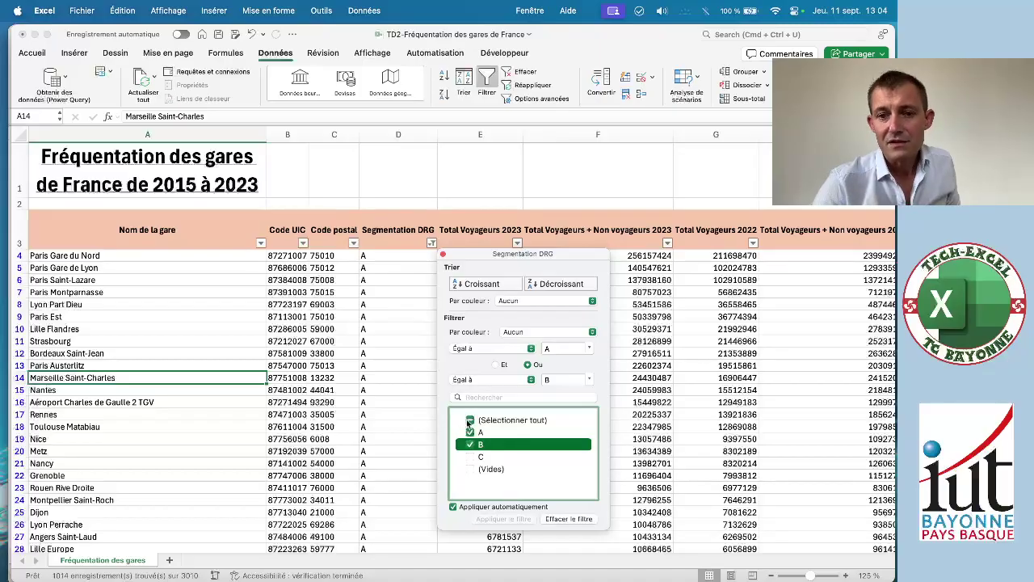
{"action": "left_click", "coordinate": [469, 421]}
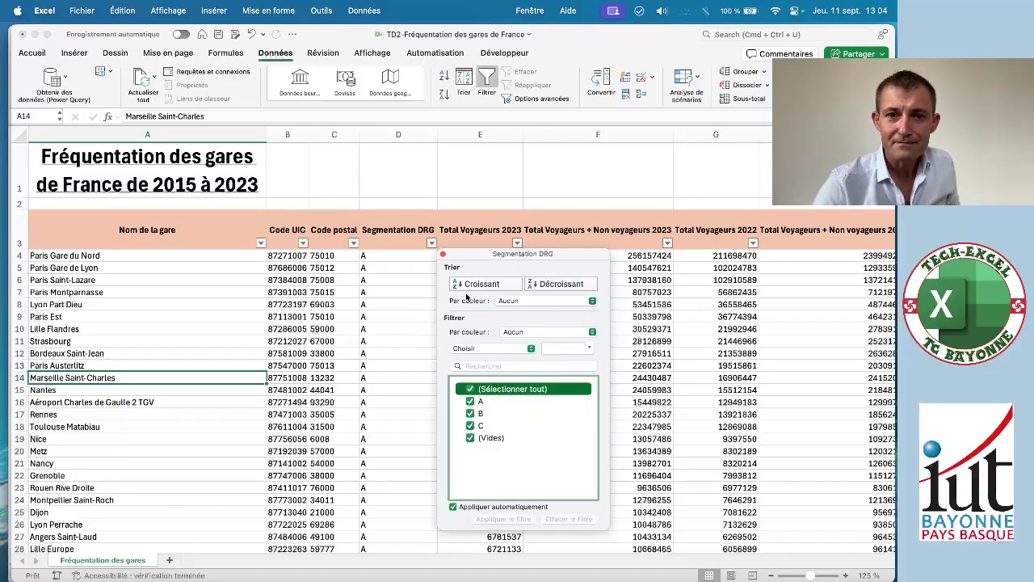
{"action": "left_click", "coordinate": [443, 255]}
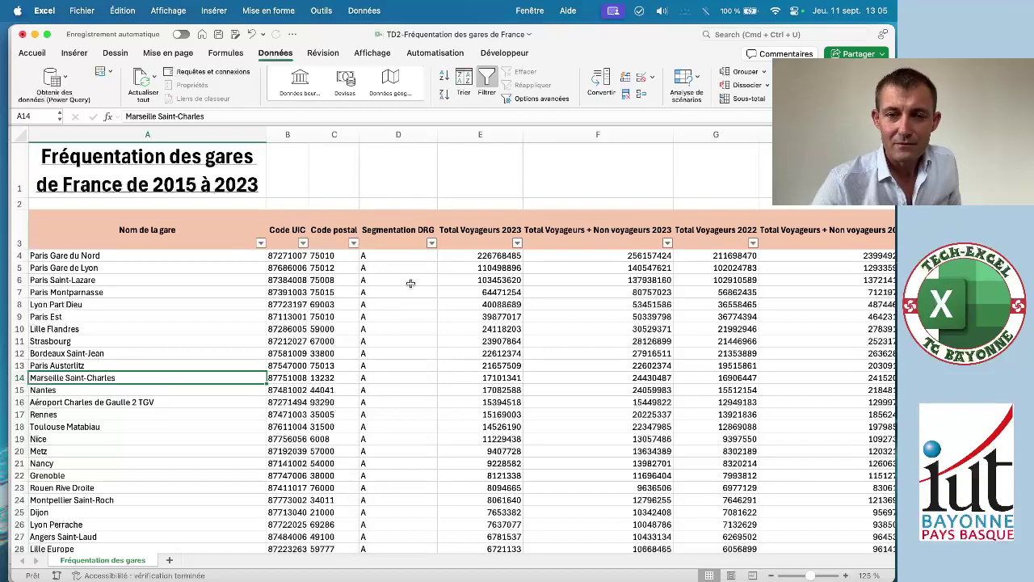
Filter Segmentation DRG to show only the C stations.
{"action": "left_click", "coordinate": [432, 244]}
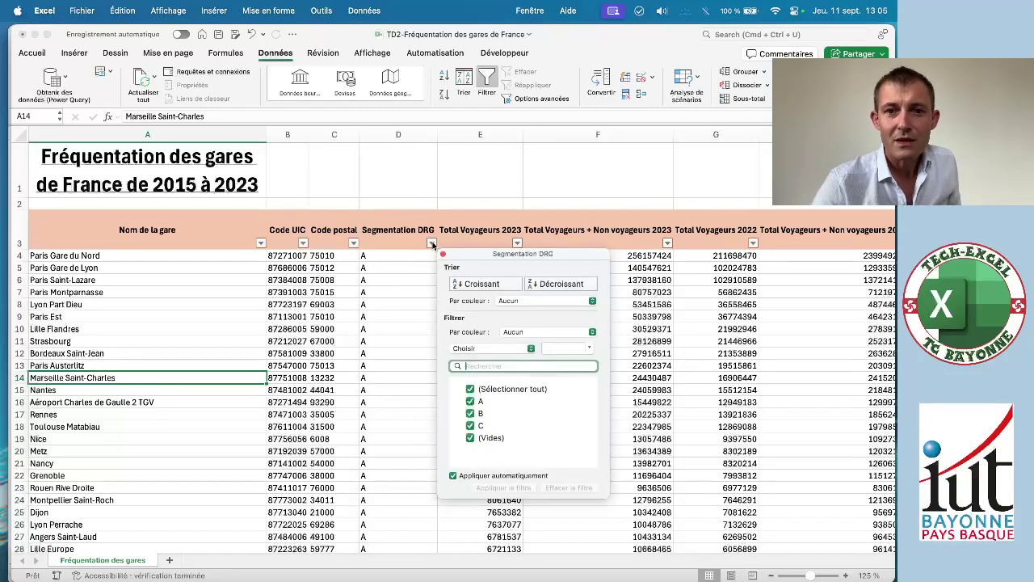
{"action": "left_click", "coordinate": [470, 389]}
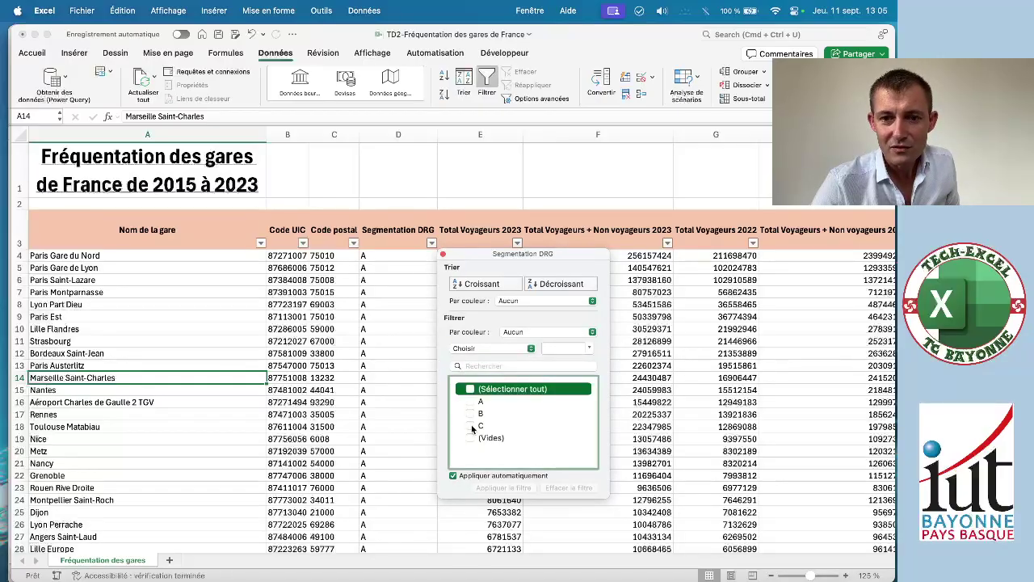
{"action": "left_click", "coordinate": [471, 426]}
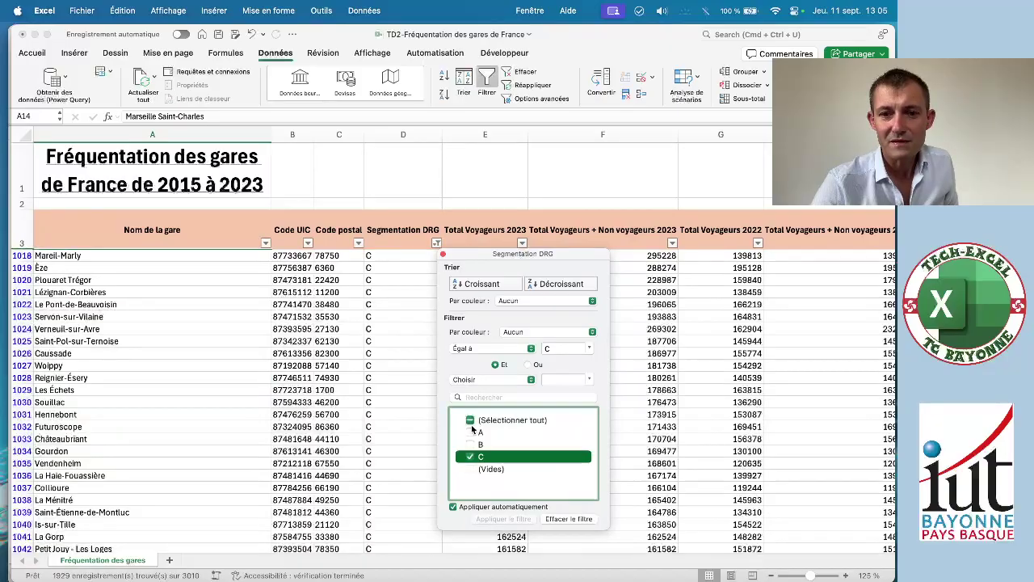
{"action": "left_click", "coordinate": [443, 255]}
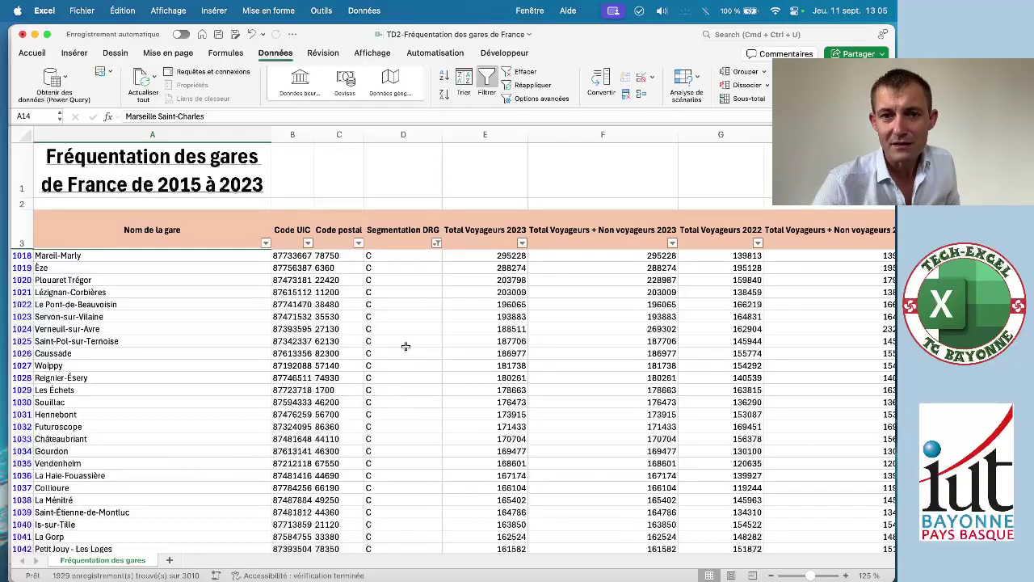
Filter the Code postal column to show only postal codes that begin with 64.
{"action": "left_click", "coordinate": [358, 244]}
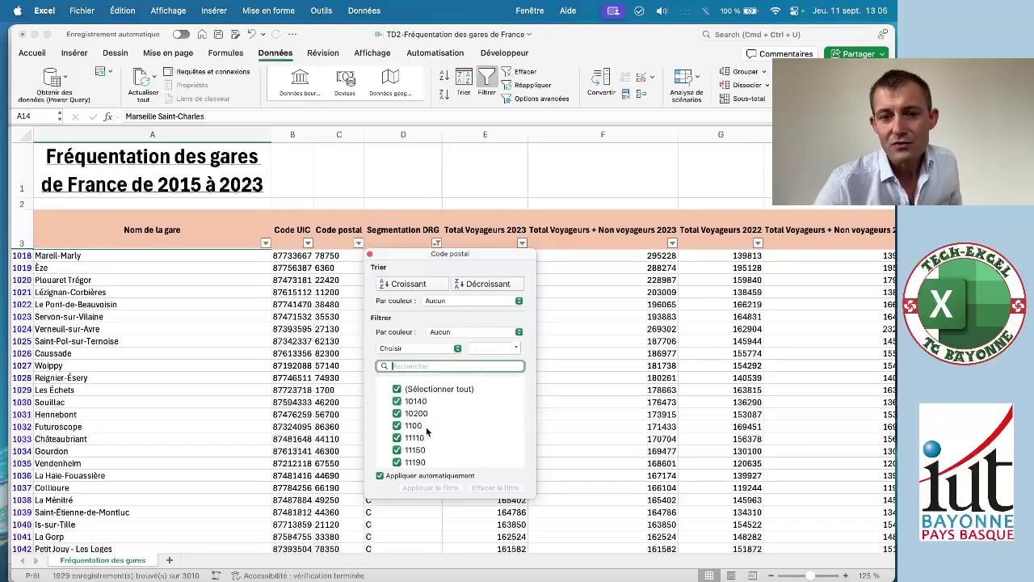
{"action": "scroll", "coordinate": [426, 427], "scroll_direction": "down", "scroll_amount": 5}
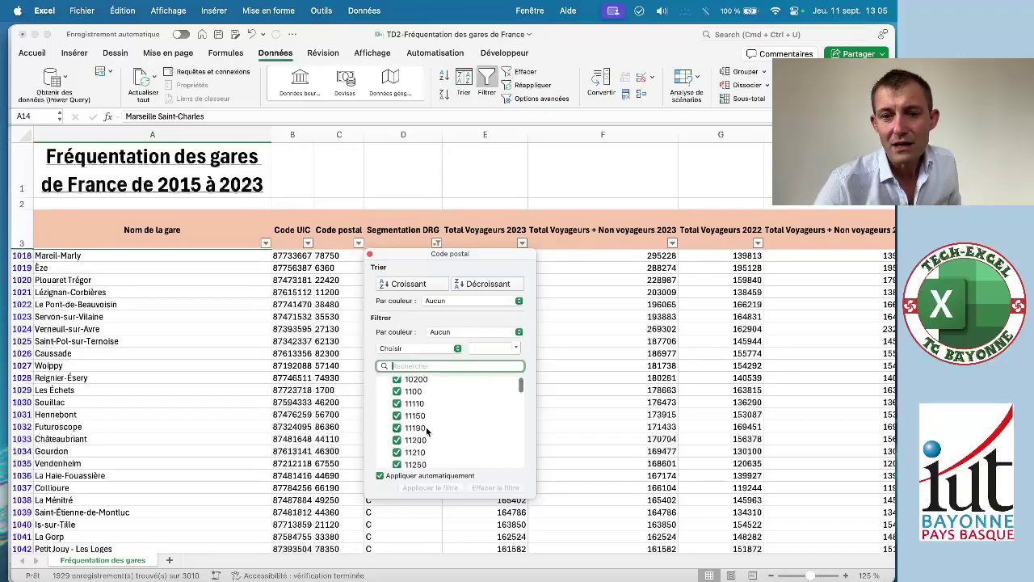
{"action": "scroll", "coordinate": [426, 431], "scroll_direction": "down", "scroll_amount": 8}
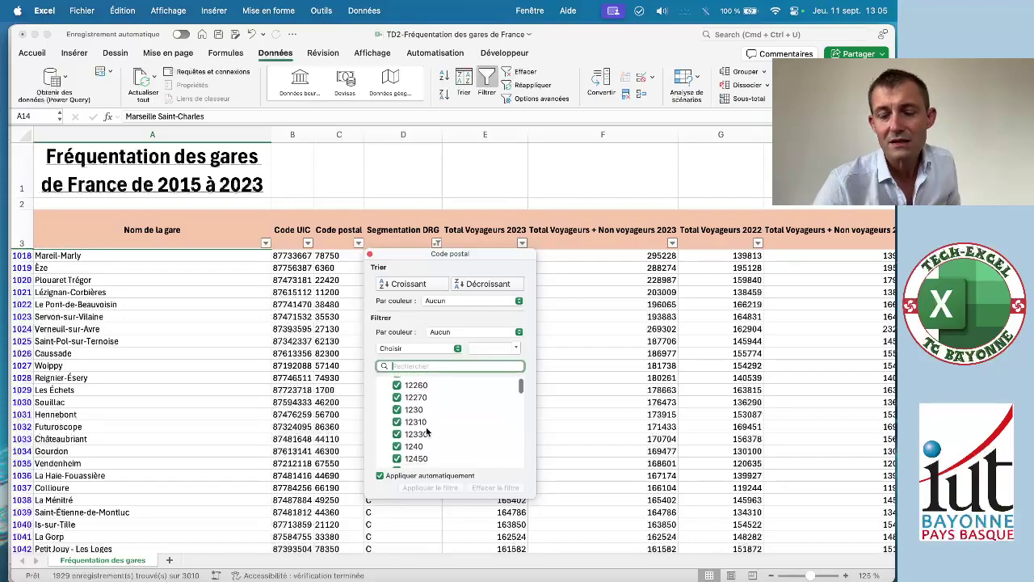
{"action": "scroll", "coordinate": [425, 433], "scroll_direction": "down", "scroll_amount": 10}
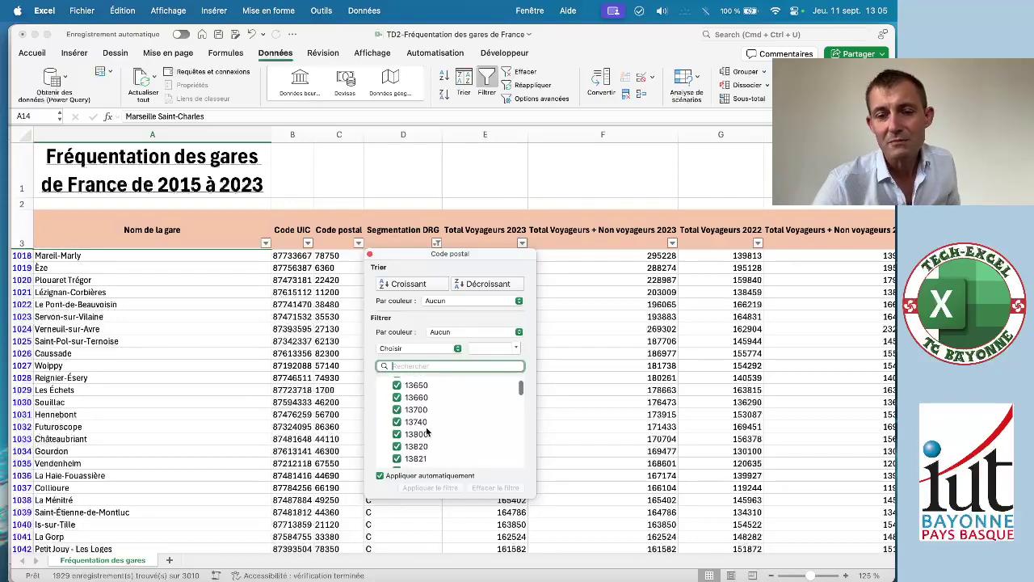
{"action": "scroll", "coordinate": [427, 433], "scroll_direction": "down", "scroll_amount": 3}
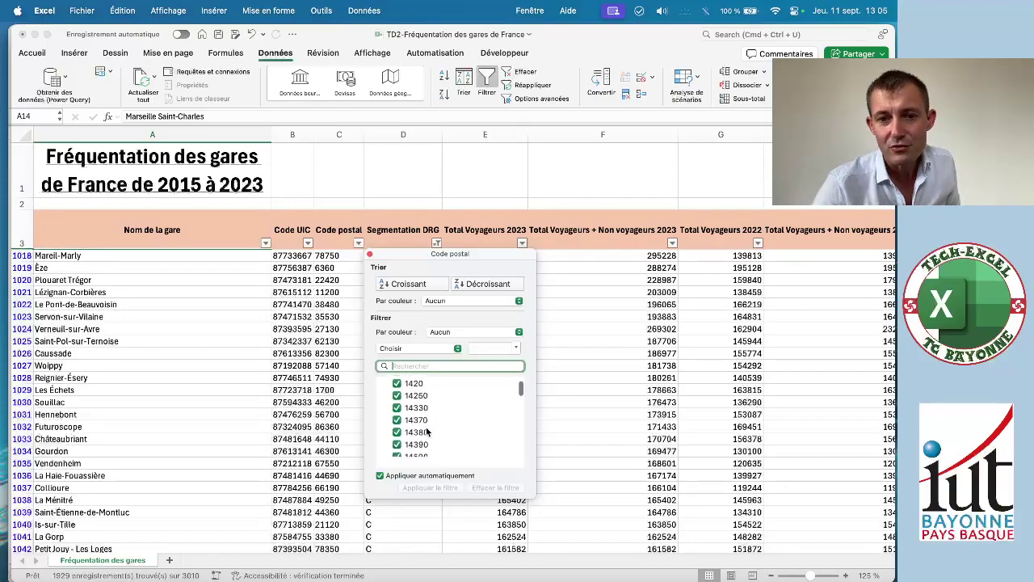
{"action": "scroll", "coordinate": [427, 432], "scroll_direction": "up", "scroll_amount": 20}
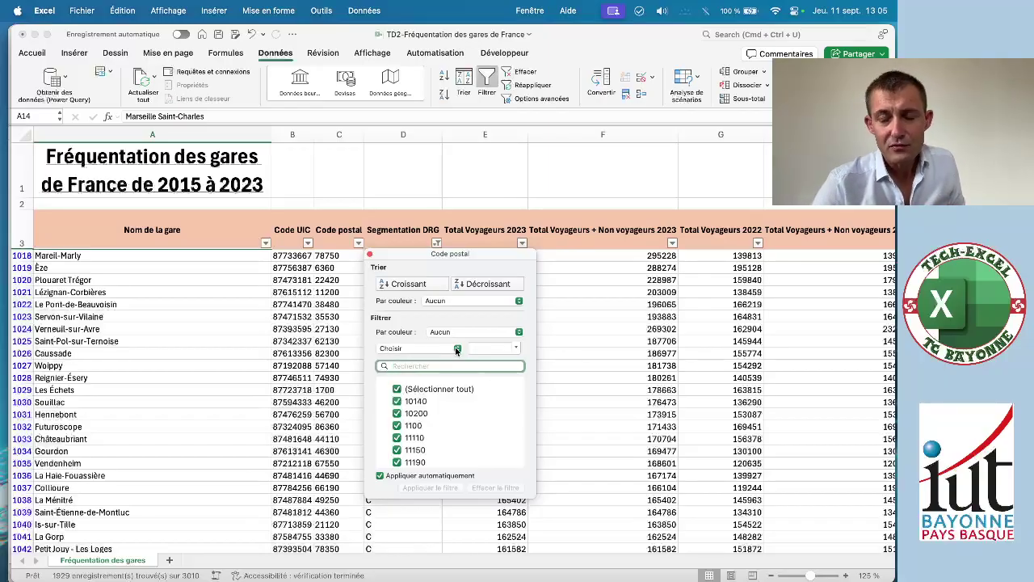
{"action": "left_click", "coordinate": [457, 349]}
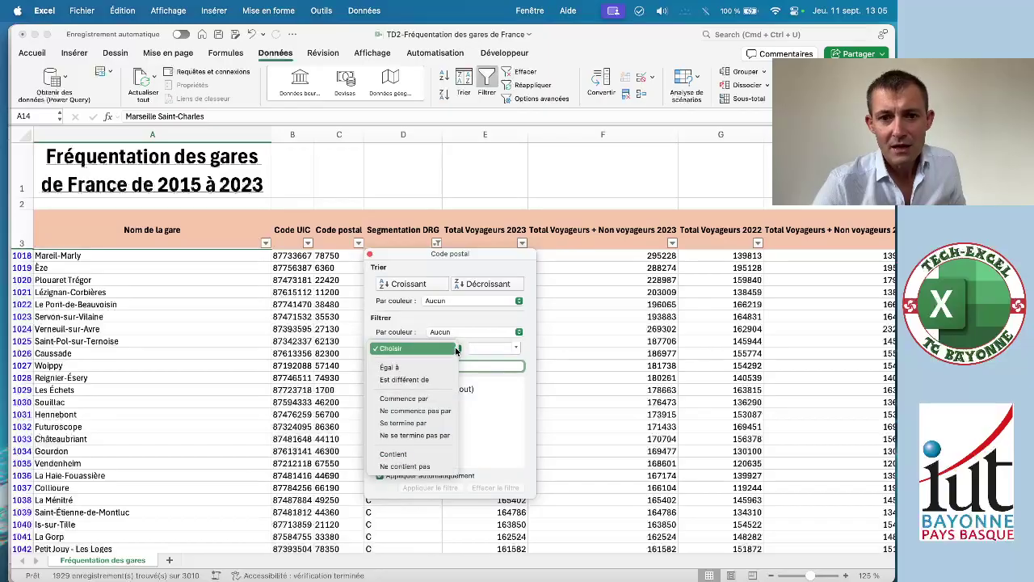
{"action": "left_click", "coordinate": [423, 399]}
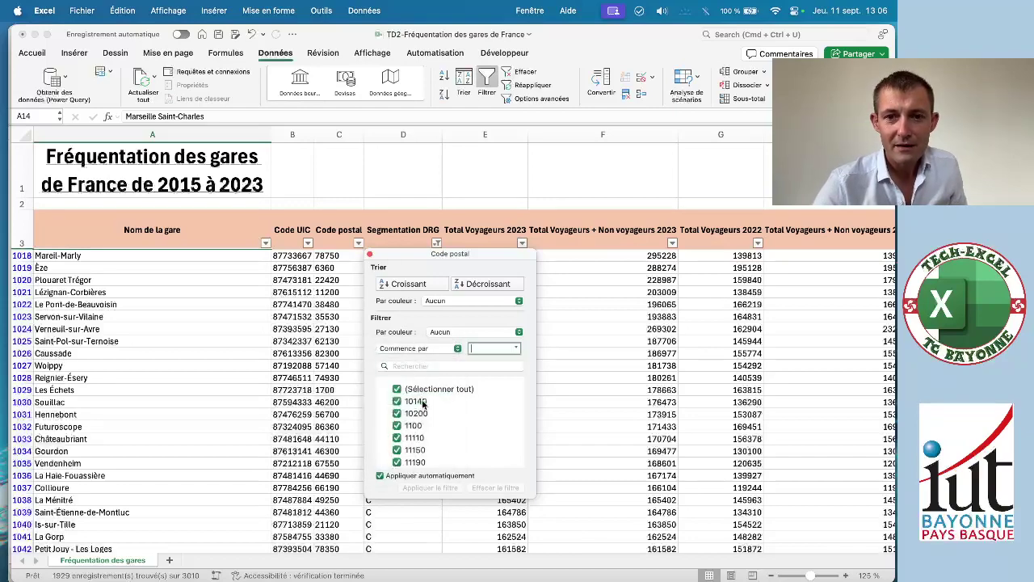
{"action": "type", "text": "64"}
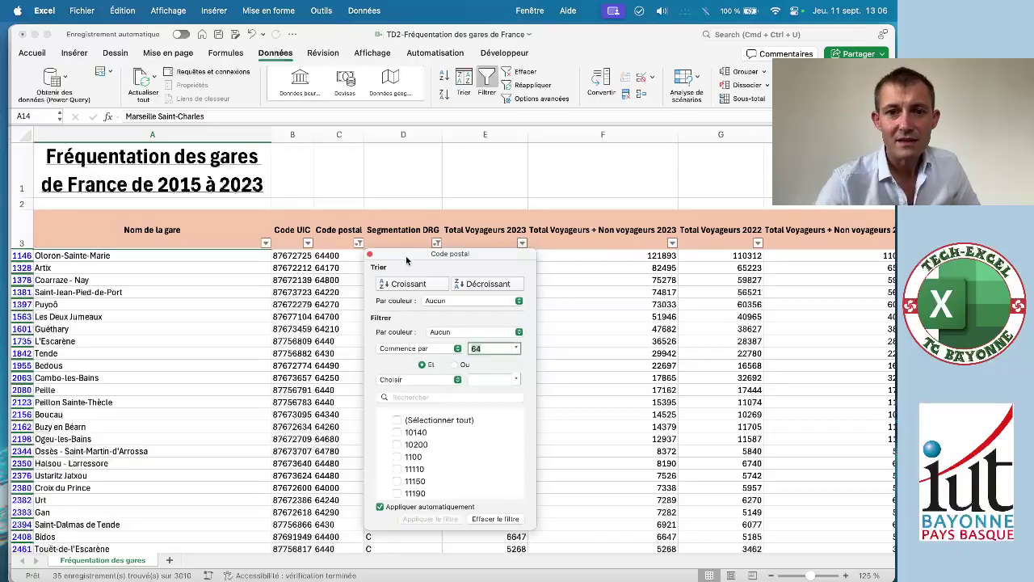
{"action": "left_click", "coordinate": [369, 255]}
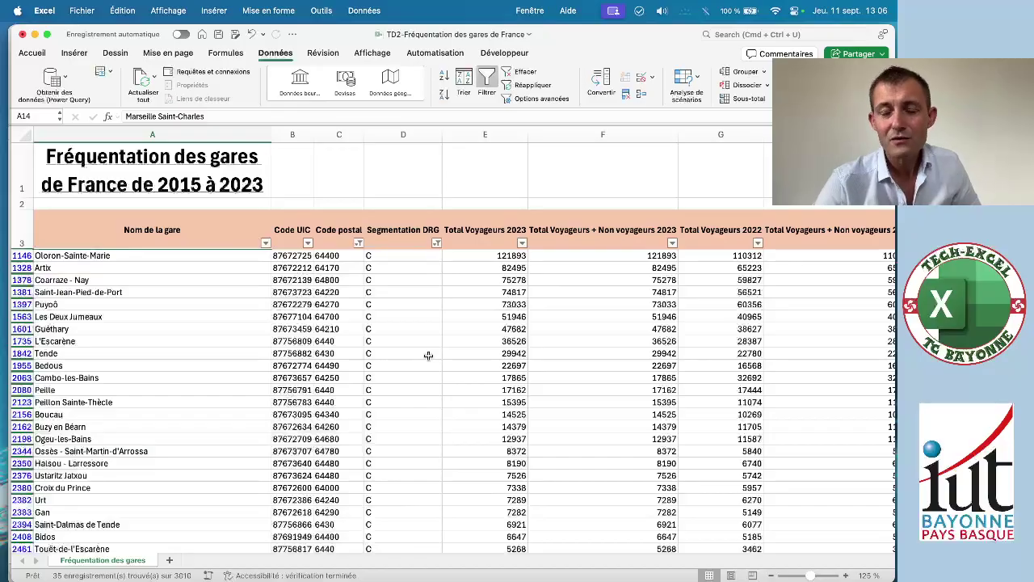
Filter the Total Voyageurs 2023 column to show only stations with values greater than 40000.
{"action": "left_click", "coordinate": [522, 244]}
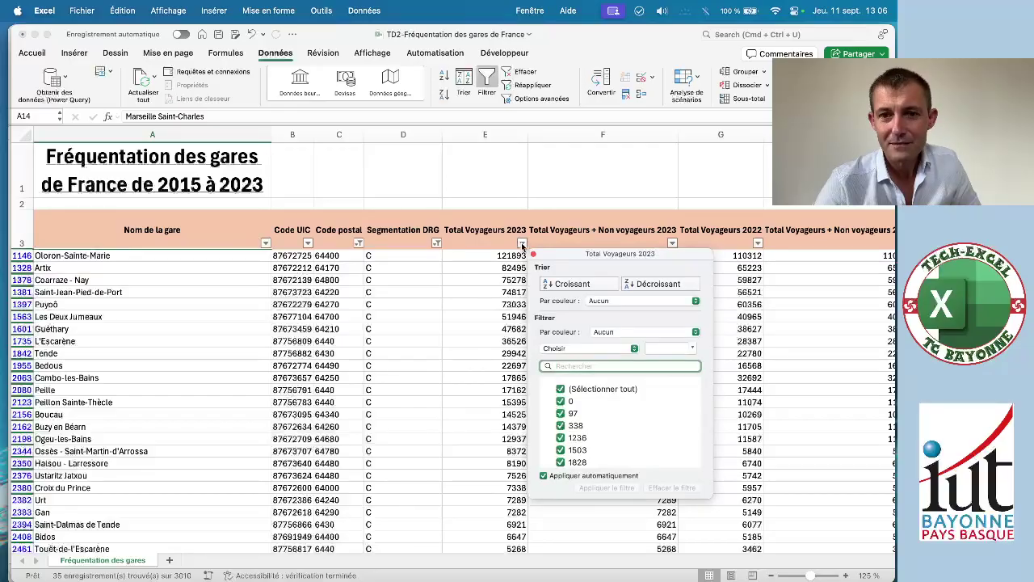
{"action": "scroll", "coordinate": [581, 436], "scroll_direction": "down", "scroll_amount": 10}
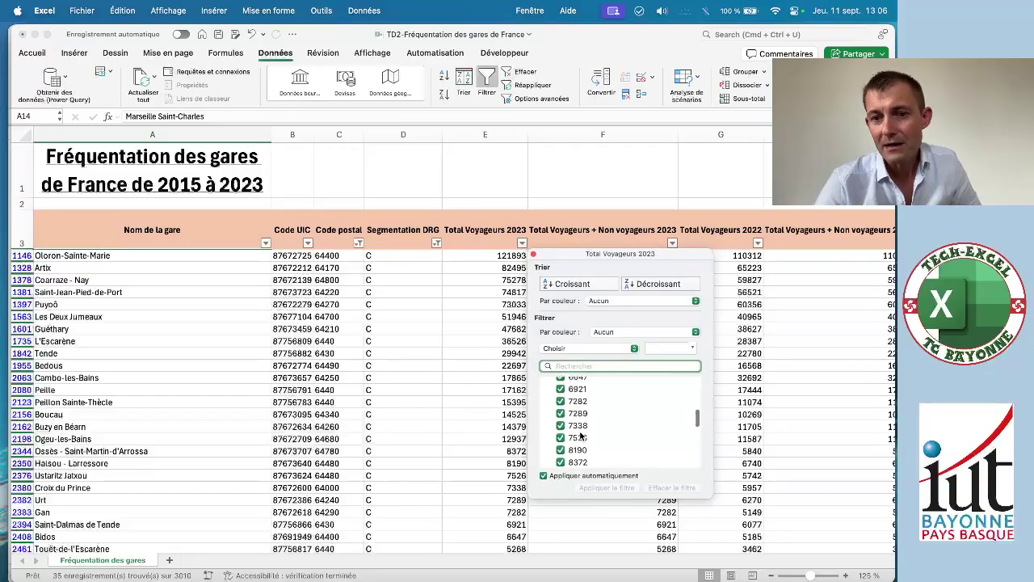
{"action": "scroll", "coordinate": [581, 436], "scroll_direction": "up", "scroll_amount": 3}
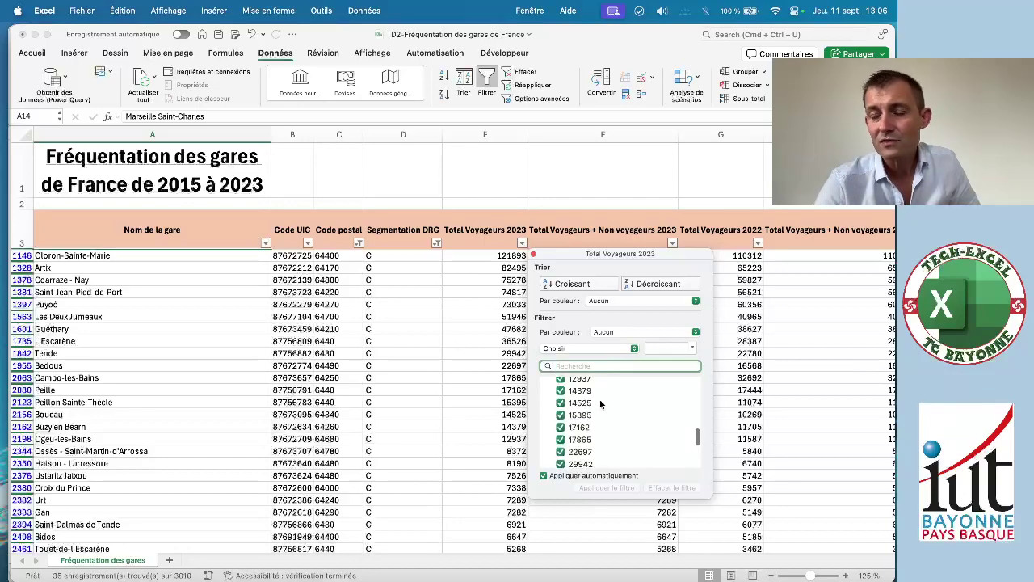
{"action": "scroll", "coordinate": [602, 432], "scroll_direction": "up", "scroll_amount": 8}
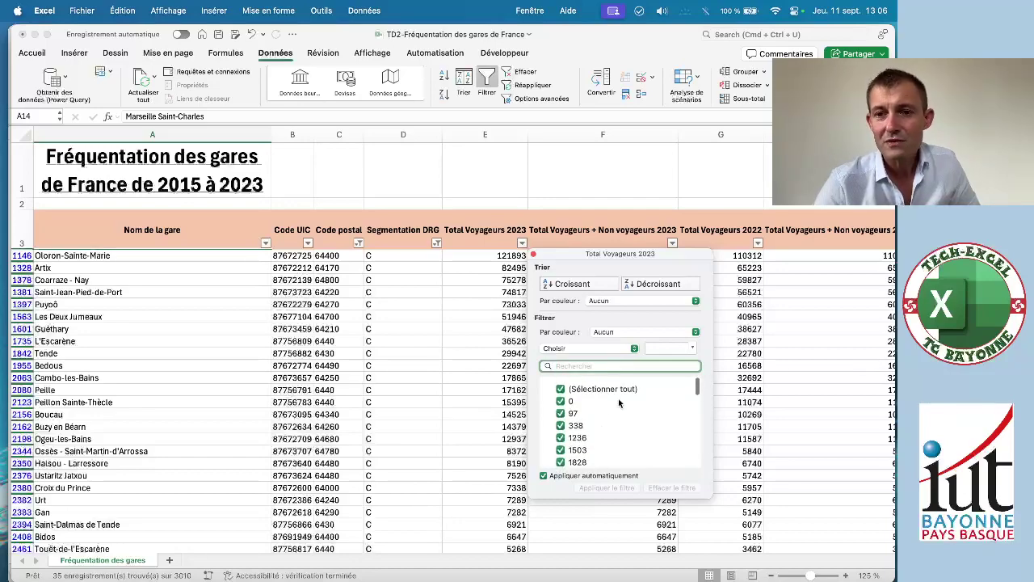
{"action": "left_click", "coordinate": [631, 348]}
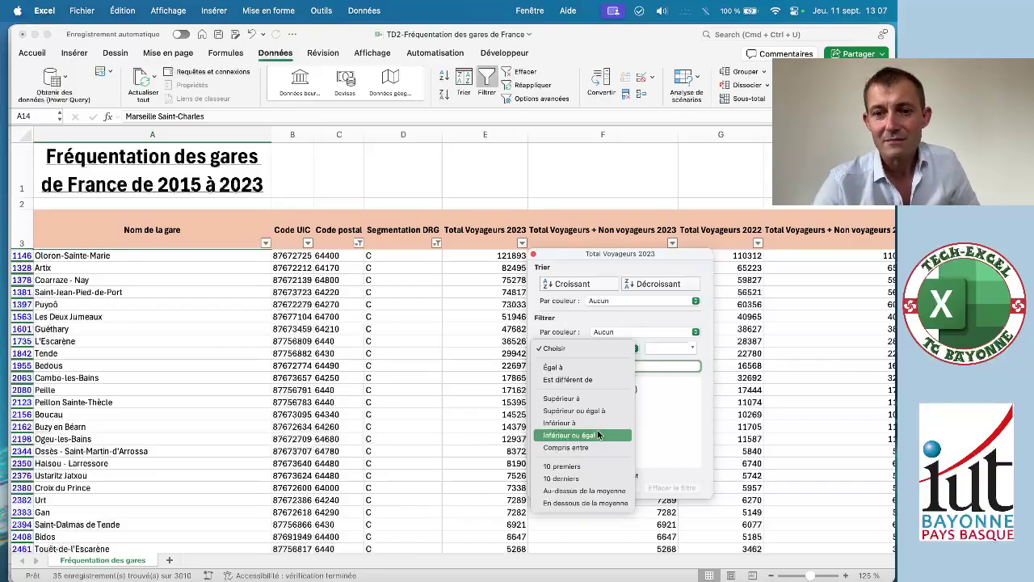
{"action": "left_click", "coordinate": [570, 399]}
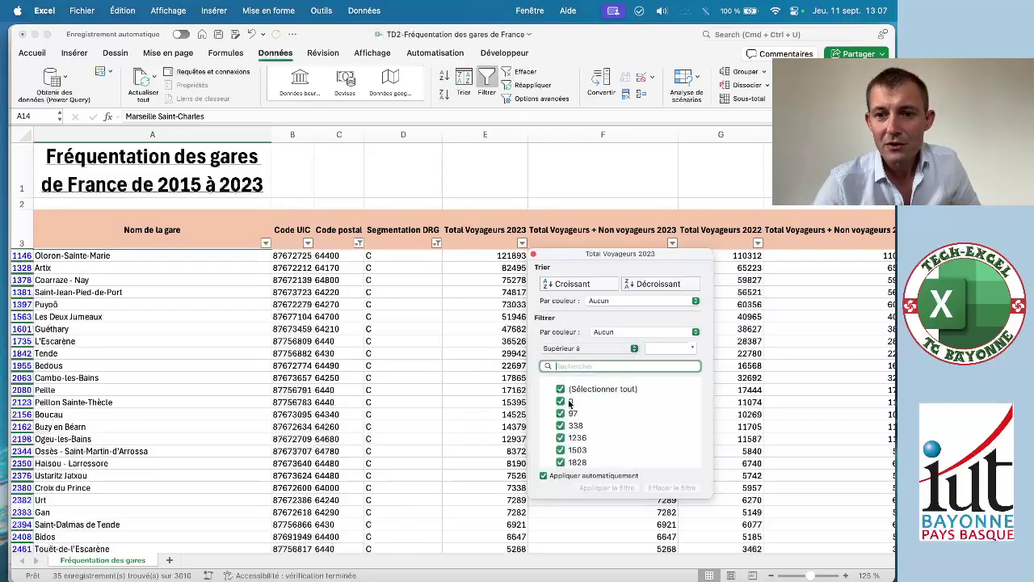
{"action": "type", "text": "40"}
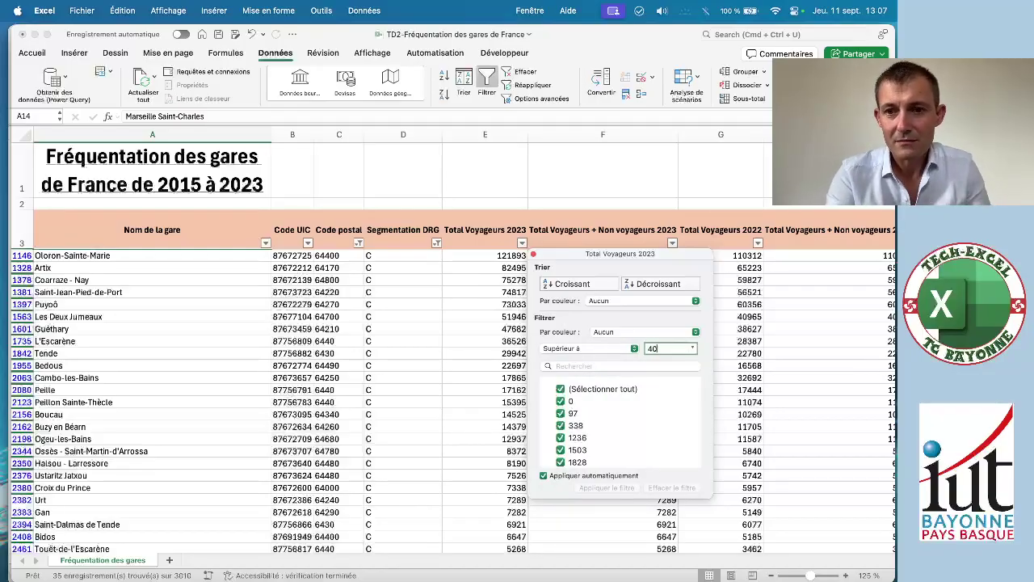
{"action": "type", "text": "000"}
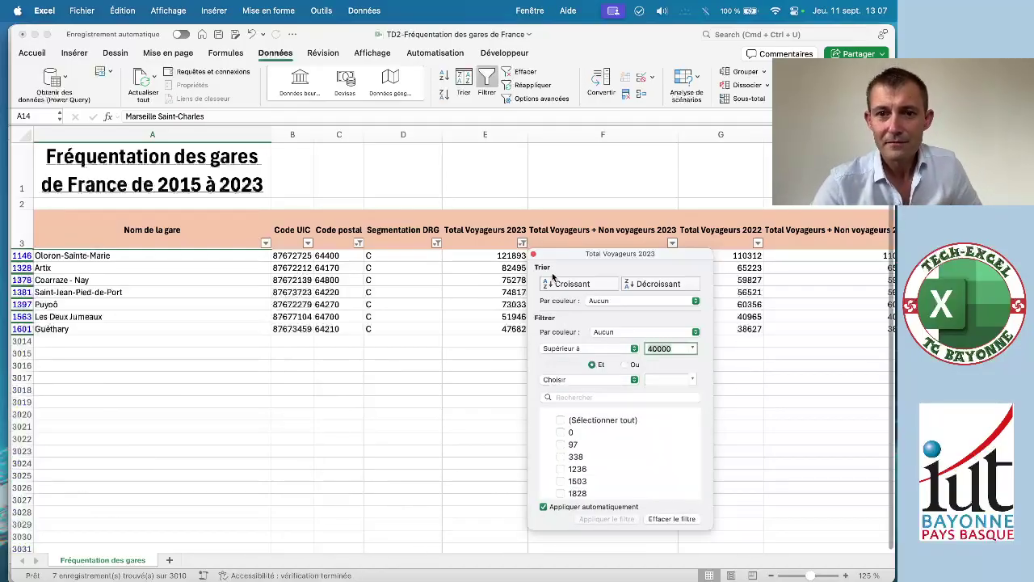
{"action": "left_click", "coordinate": [533, 256]}
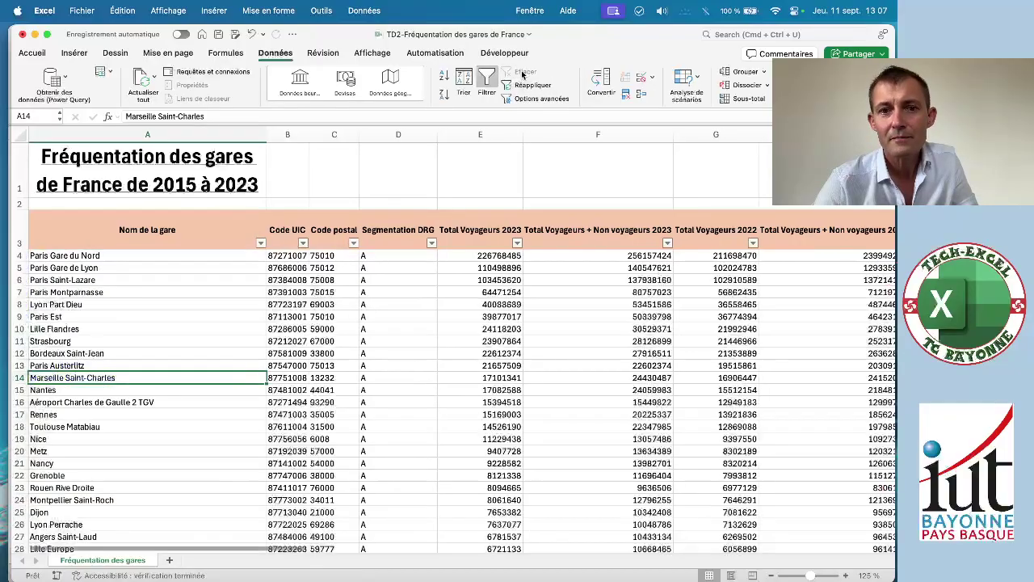
Clear all active filters from the station table while keeping its filtering turned on.
{"action": "left_click", "coordinate": [522, 73]}
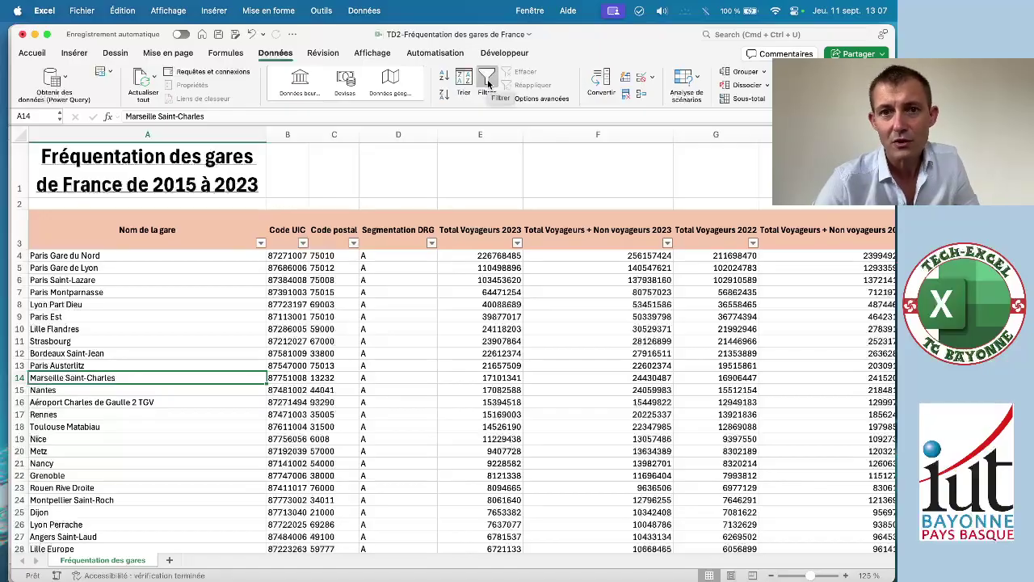
Turn off filtering on the station table and switch to the base_naissances_2022 workbook.
{"action": "left_click", "coordinate": [488, 81]}
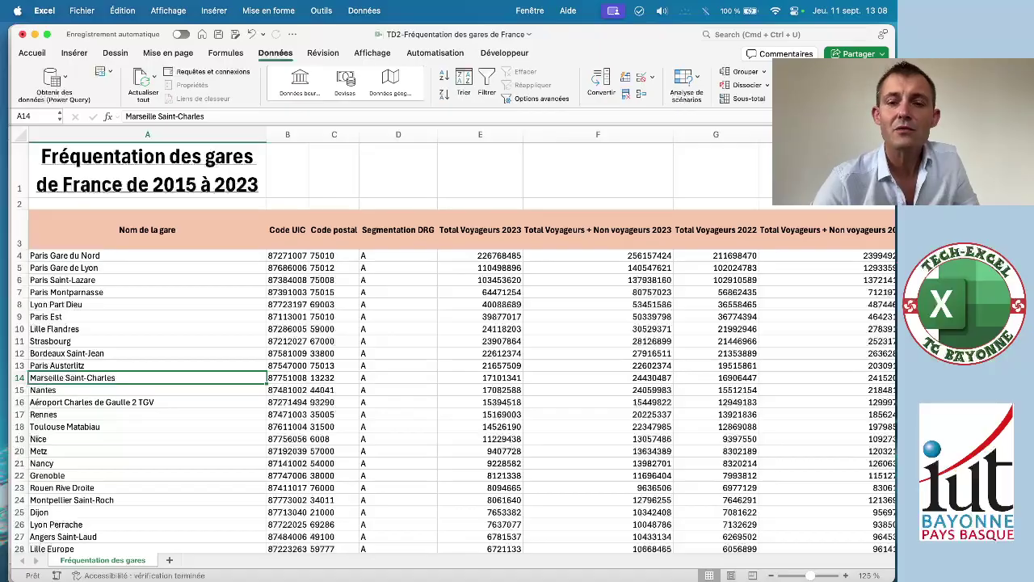
{"action": "key", "text": "super+grave"}
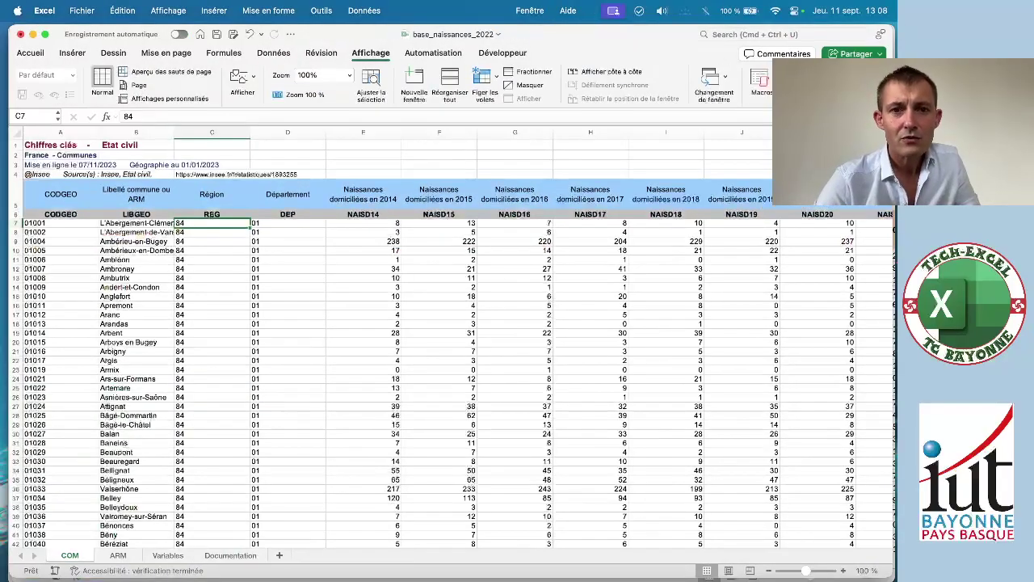
Try to turn on filtering for the COM sheet from a single data cell inside the births table, and remove it again.
{"action": "left_click", "coordinate": [374, 371]}
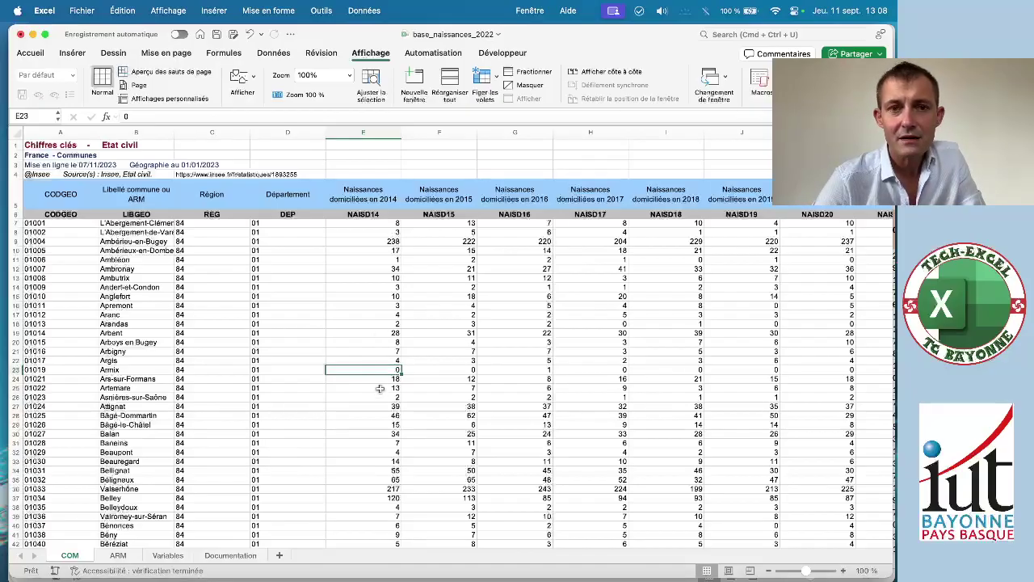
{"action": "left_click", "coordinate": [279, 54]}
{"action": "left_click", "coordinate": [485, 80]}
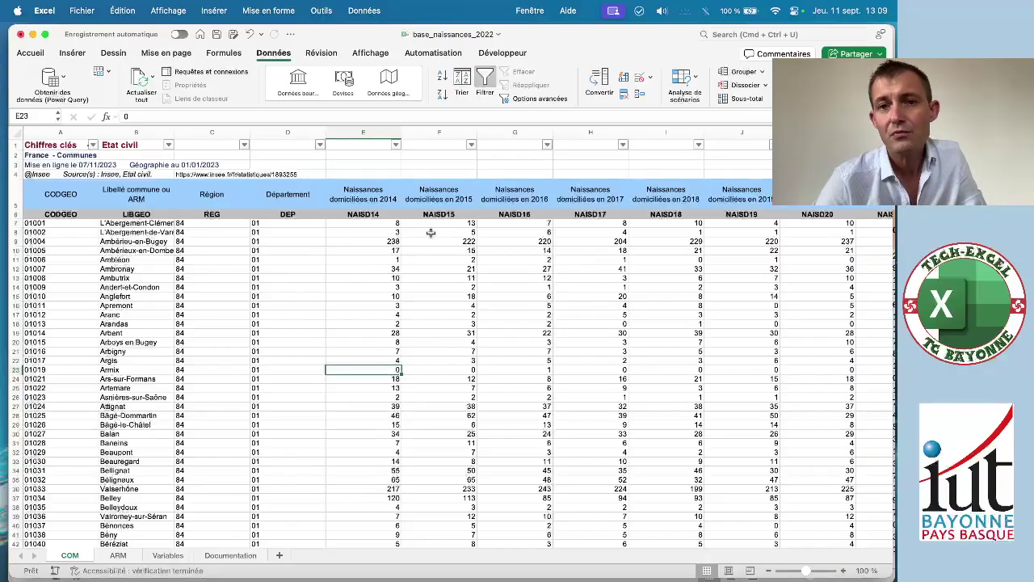
{"action": "left_click", "coordinate": [487, 78]}
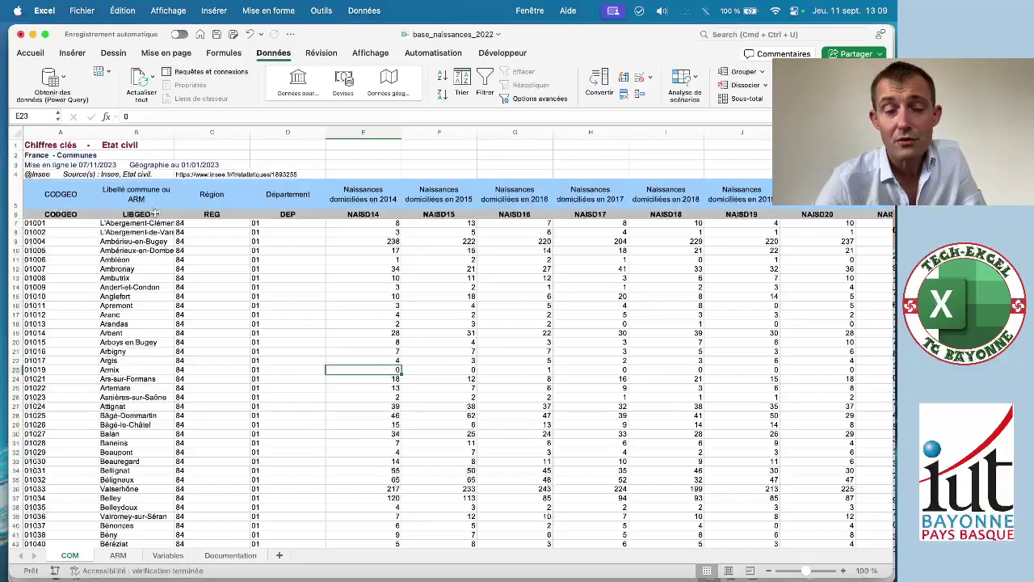
Turn on filtering for the births table using row 6, with the CODGEO to NAISD headings, as its header row.
{"action": "left_click", "coordinate": [16, 214]}
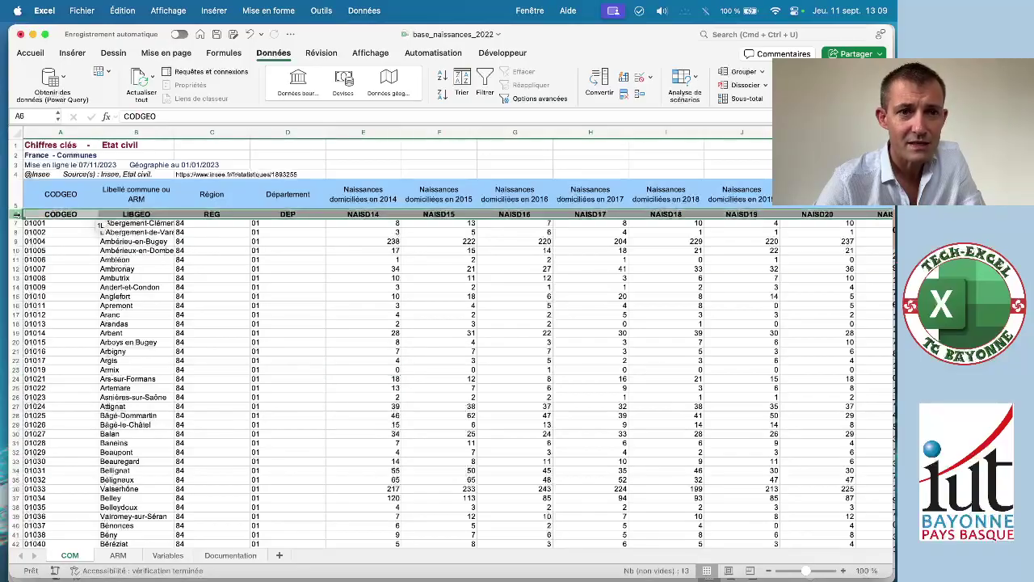
{"action": "left_click", "coordinate": [485, 82]}
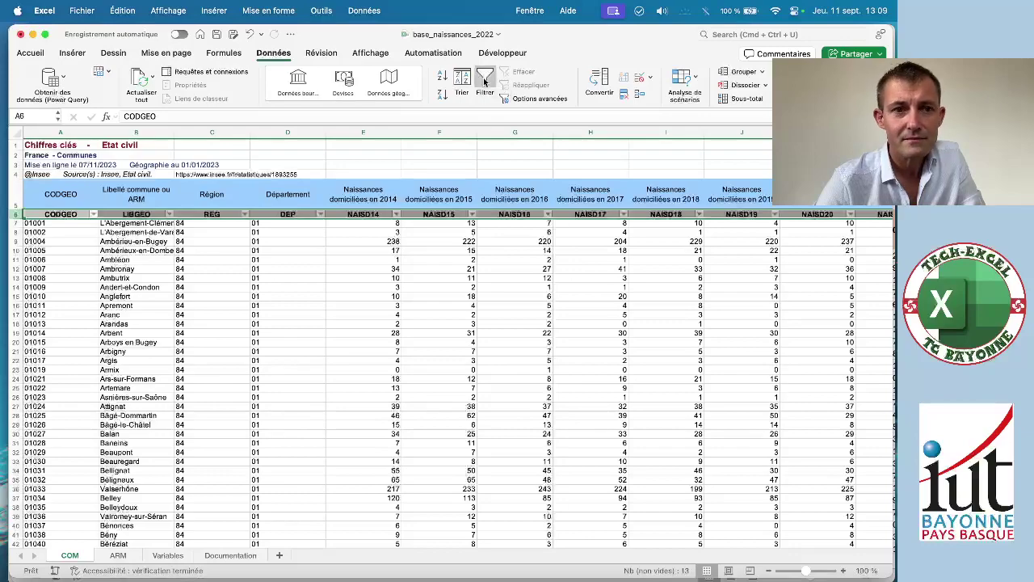
{"action": "left_click", "coordinate": [467, 241]}
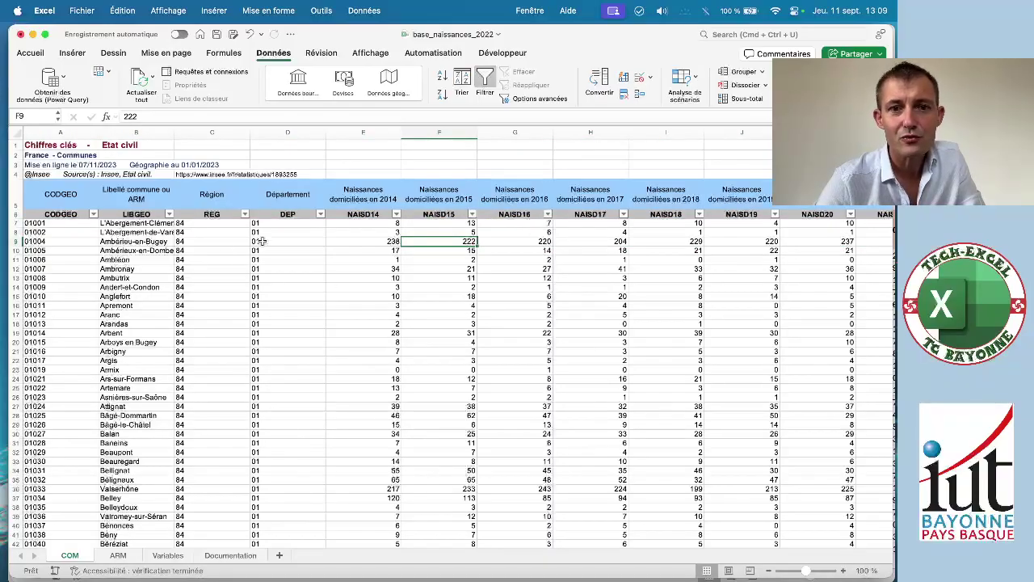
Filter the DEP column to show only the communes of department 64.
{"action": "left_click", "coordinate": [321, 214]}
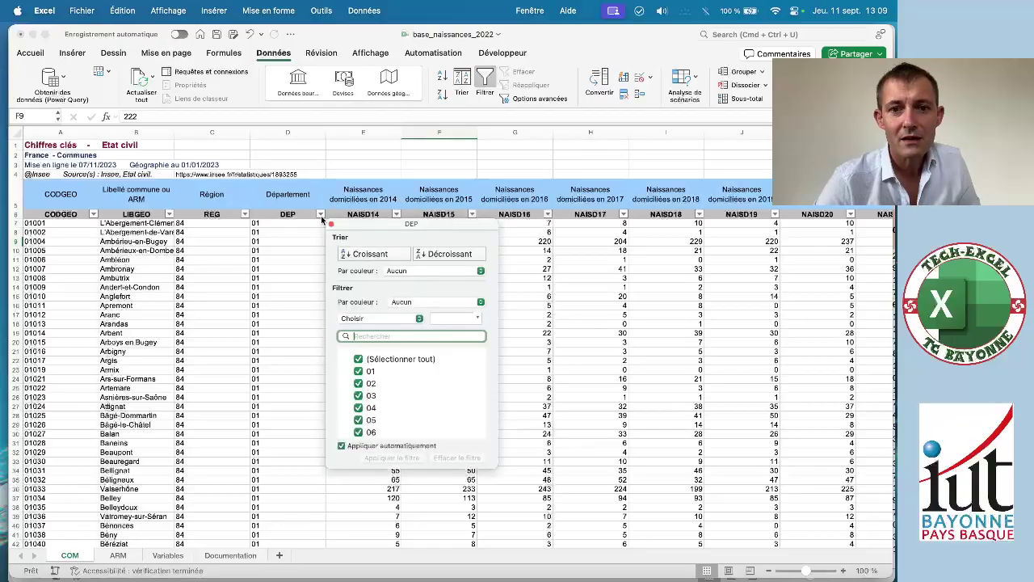
{"action": "type", "text": "64"}
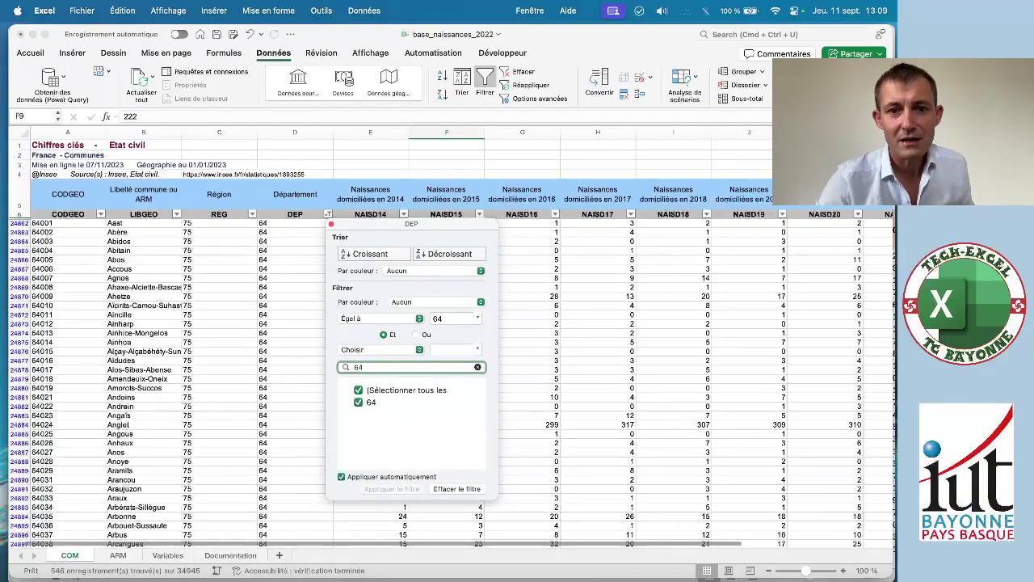
{"action": "left_click", "coordinate": [330, 224]}
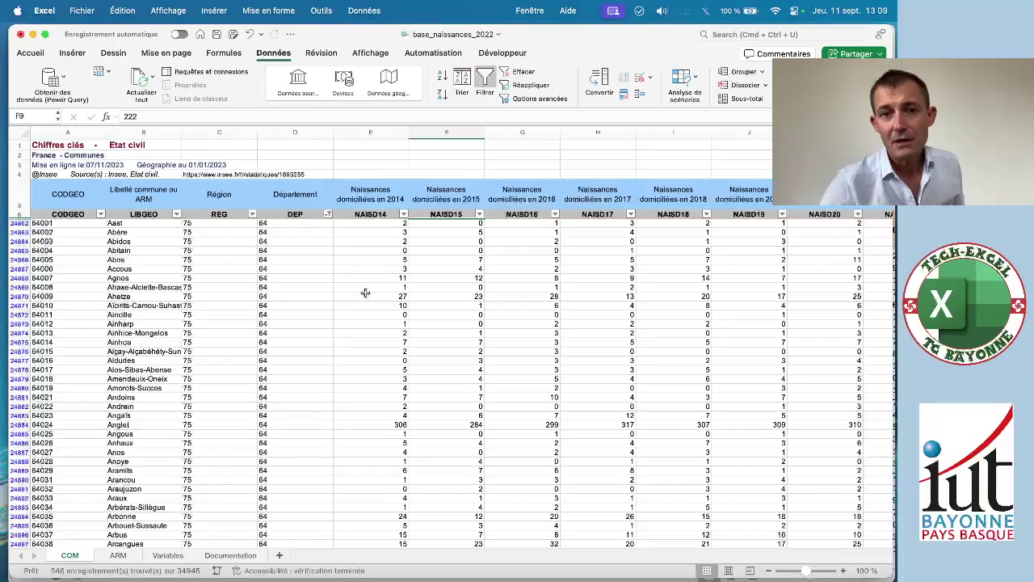
{"action": "left_click", "coordinate": [404, 214]}
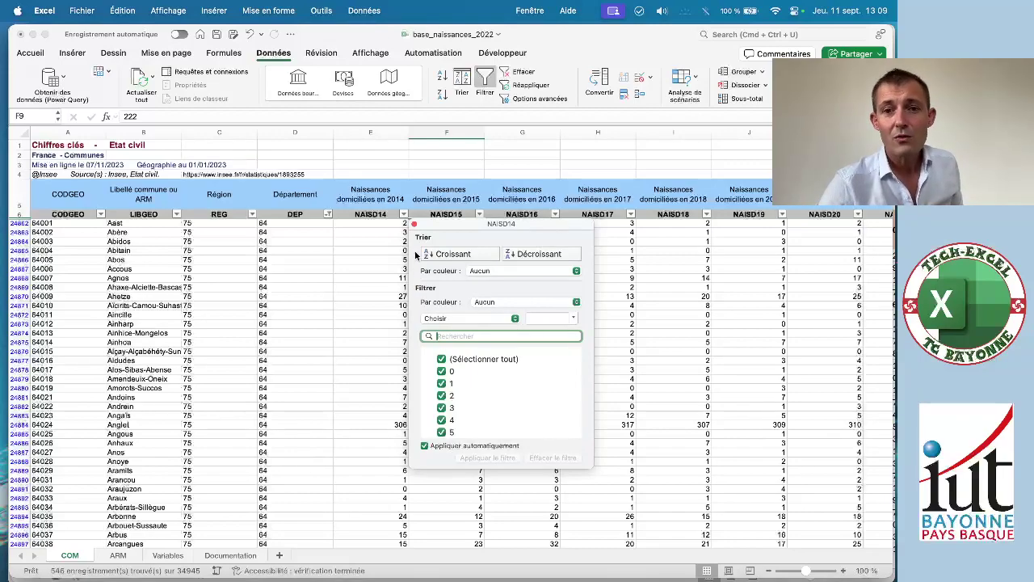
{"action": "left_click", "coordinate": [415, 225]}
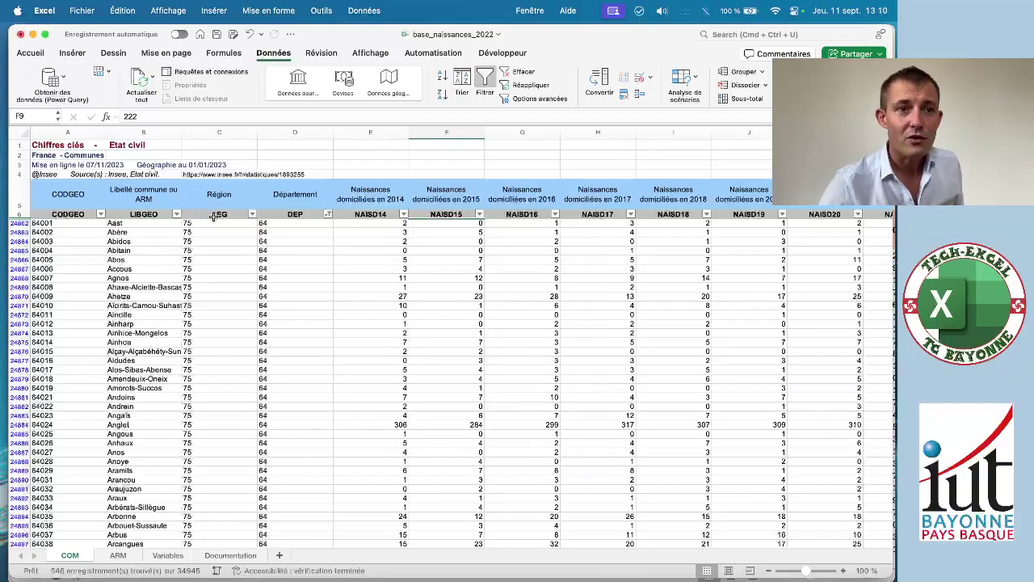
{"action": "left_click", "coordinate": [8, 158]}
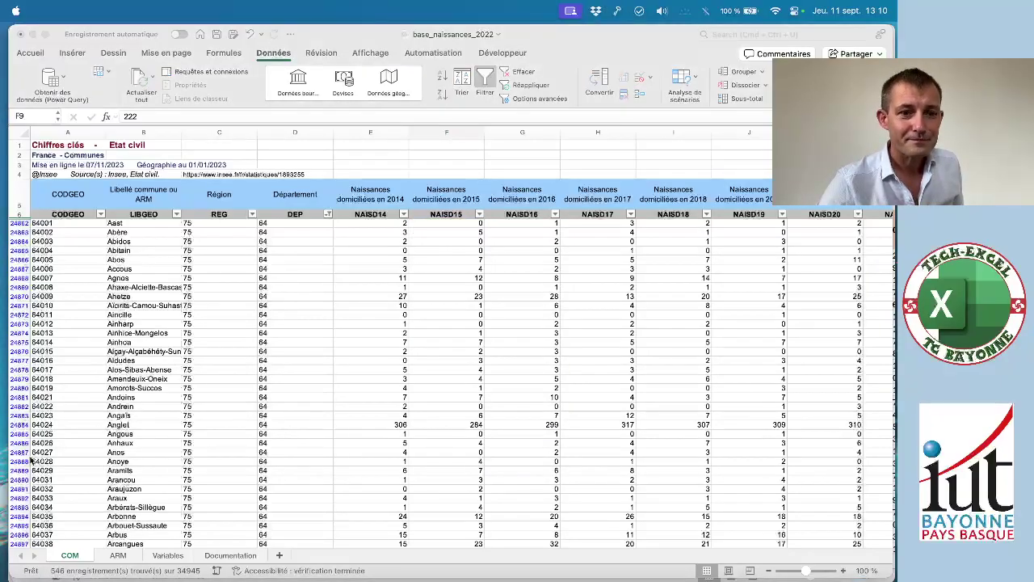